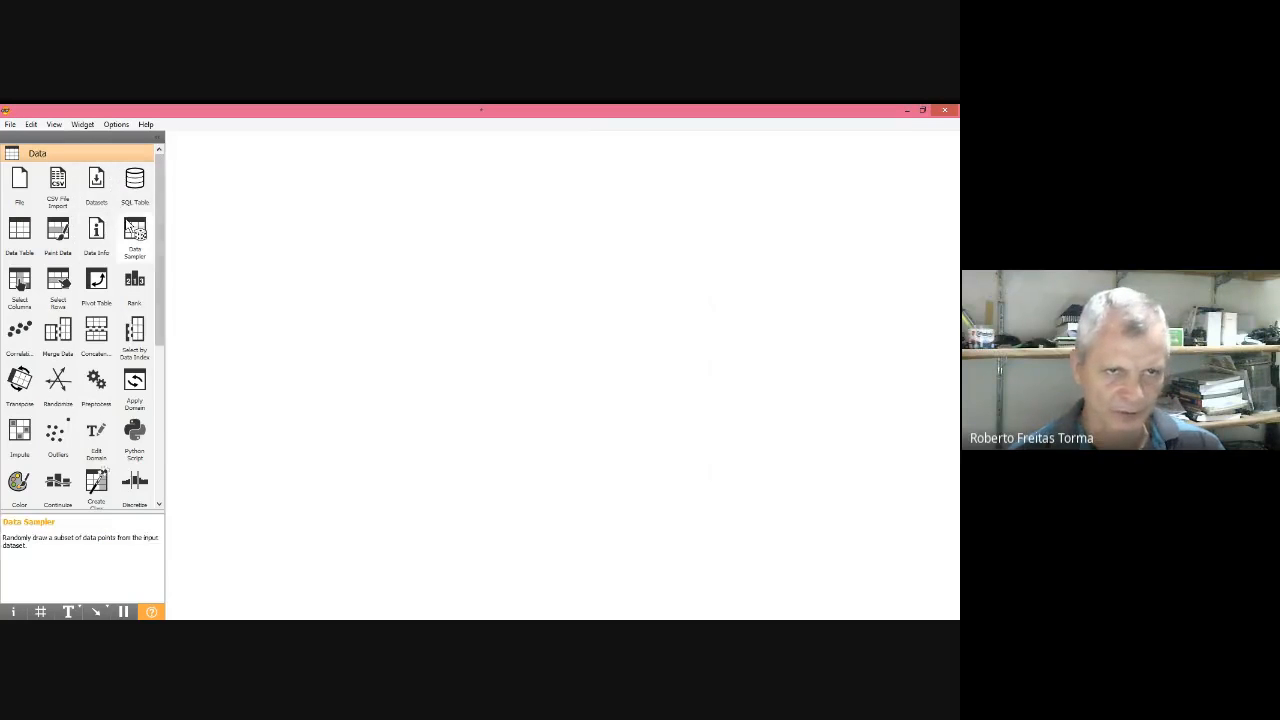
- Add a Datasets widget to the canvas and browse its list of online datasets, including Zoo
left_click_drag(99, 183, 255, 222)
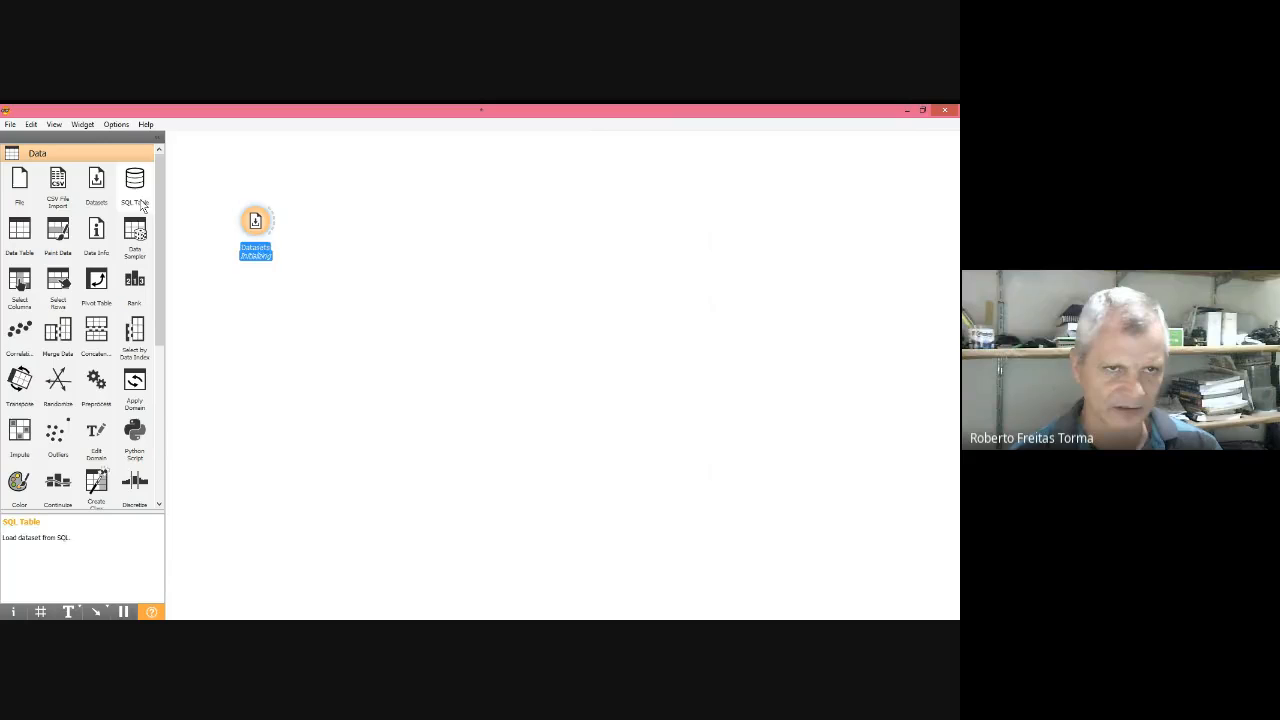
double_click(255, 224)
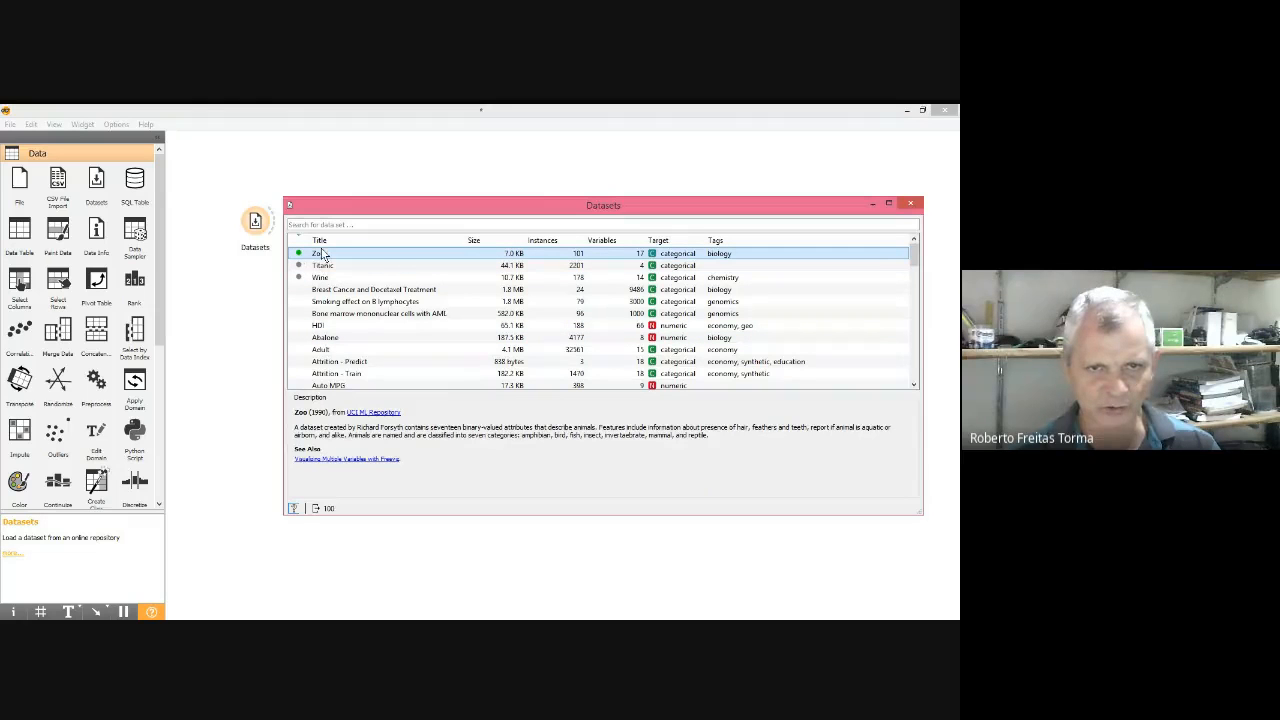
left_click(386, 253)
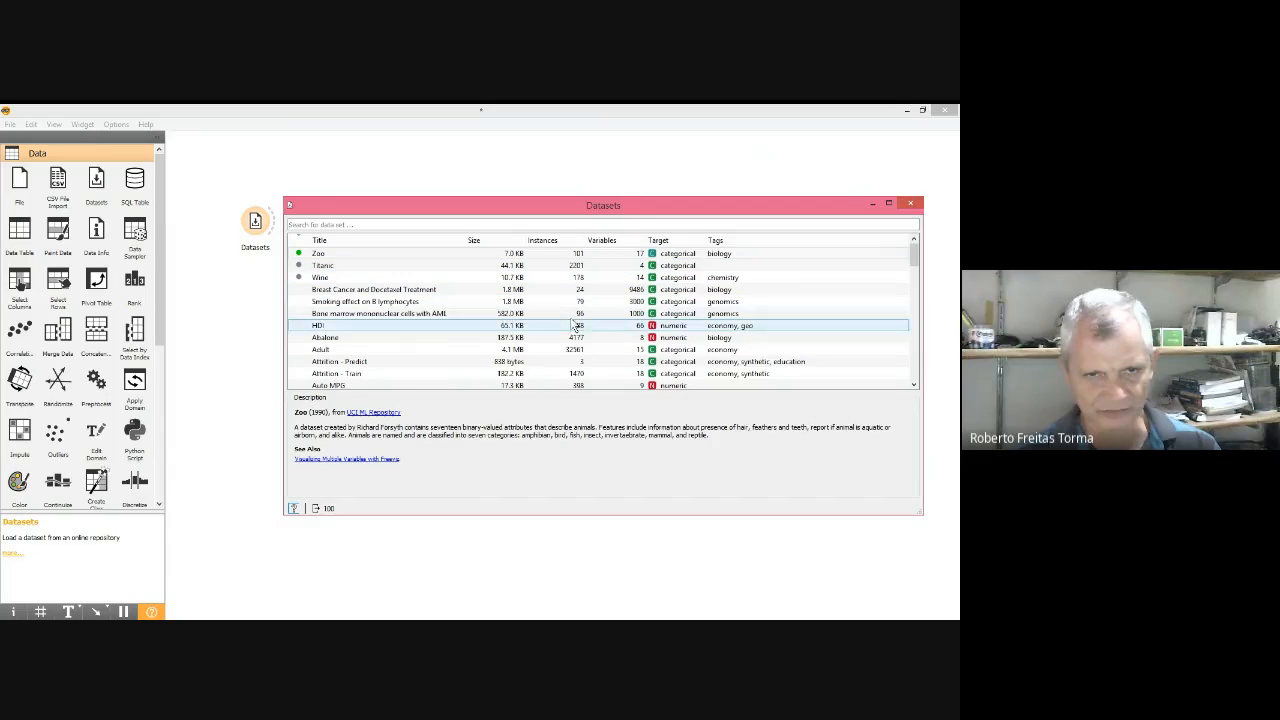
scroll(365, 312, "down", 3)
scroll(362, 313, "down", 15)
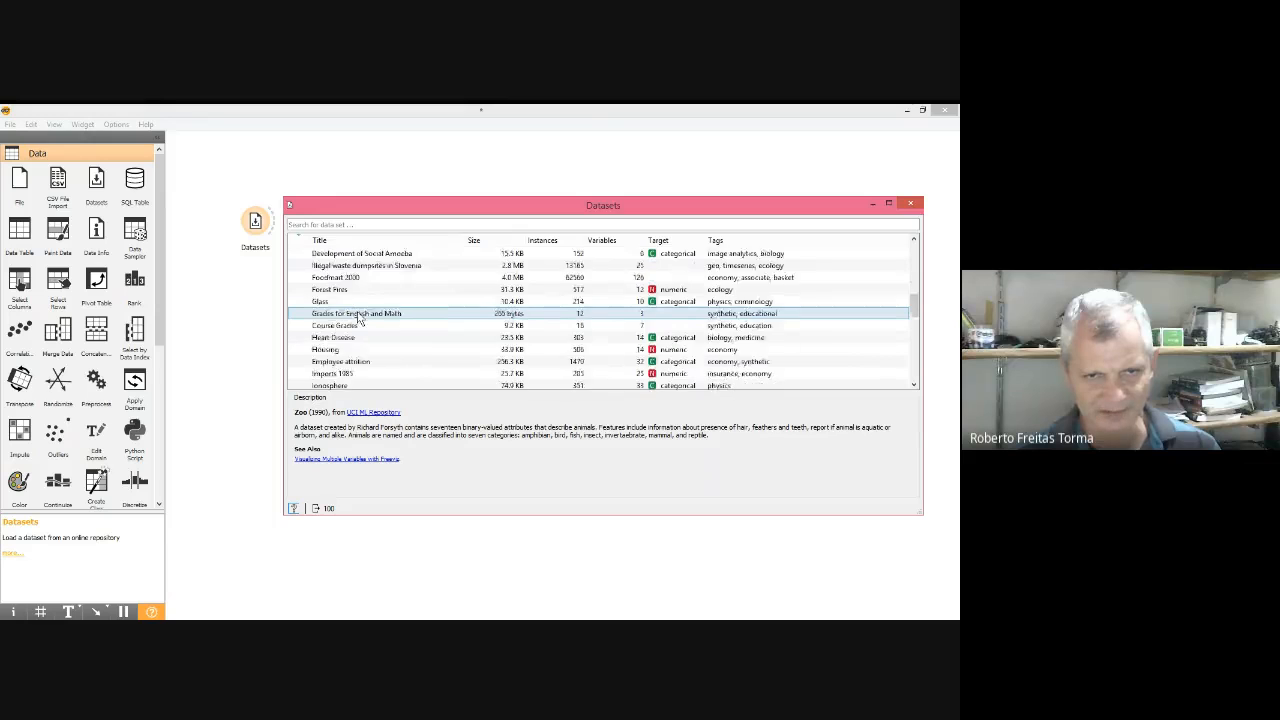
scroll(357, 313, "down", 3)
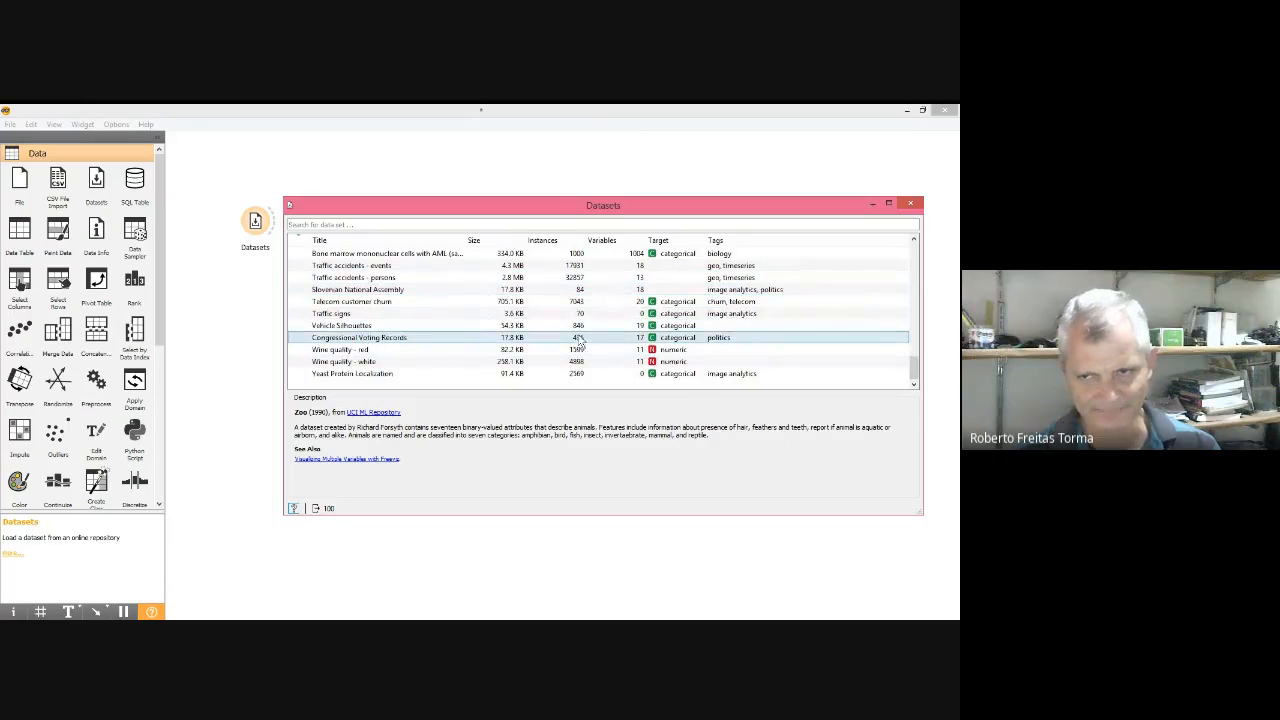
left_click(911, 206)
- Delete the Datasets widget from the canvas
left_click(256, 222)
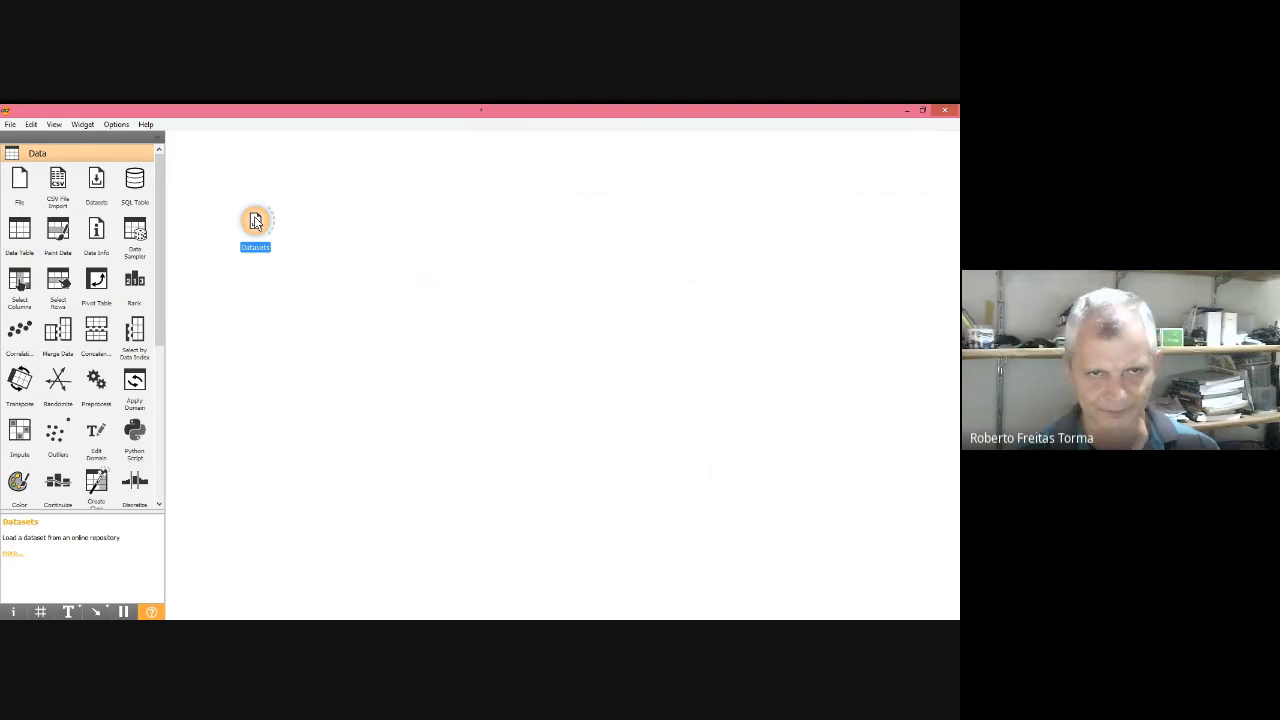
key("Delete")
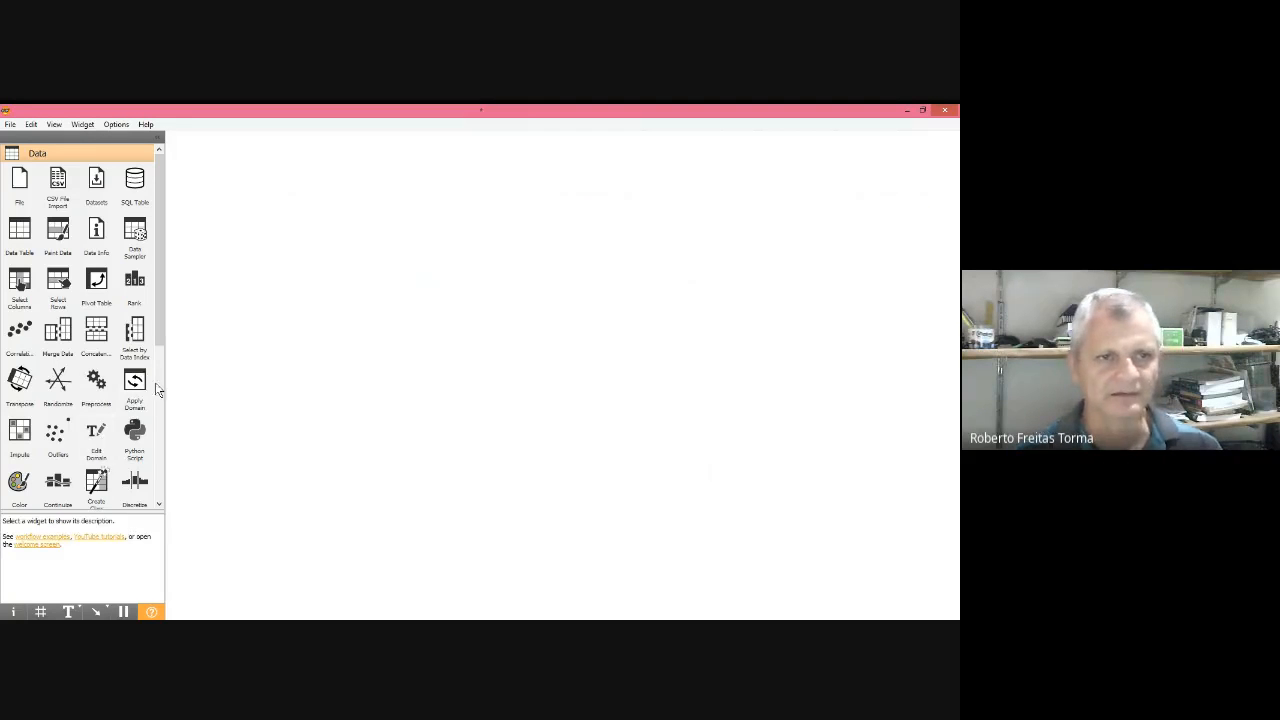
- Look through the available widgets in the Visualize and Model categories
scroll(137, 429, "down", 5)
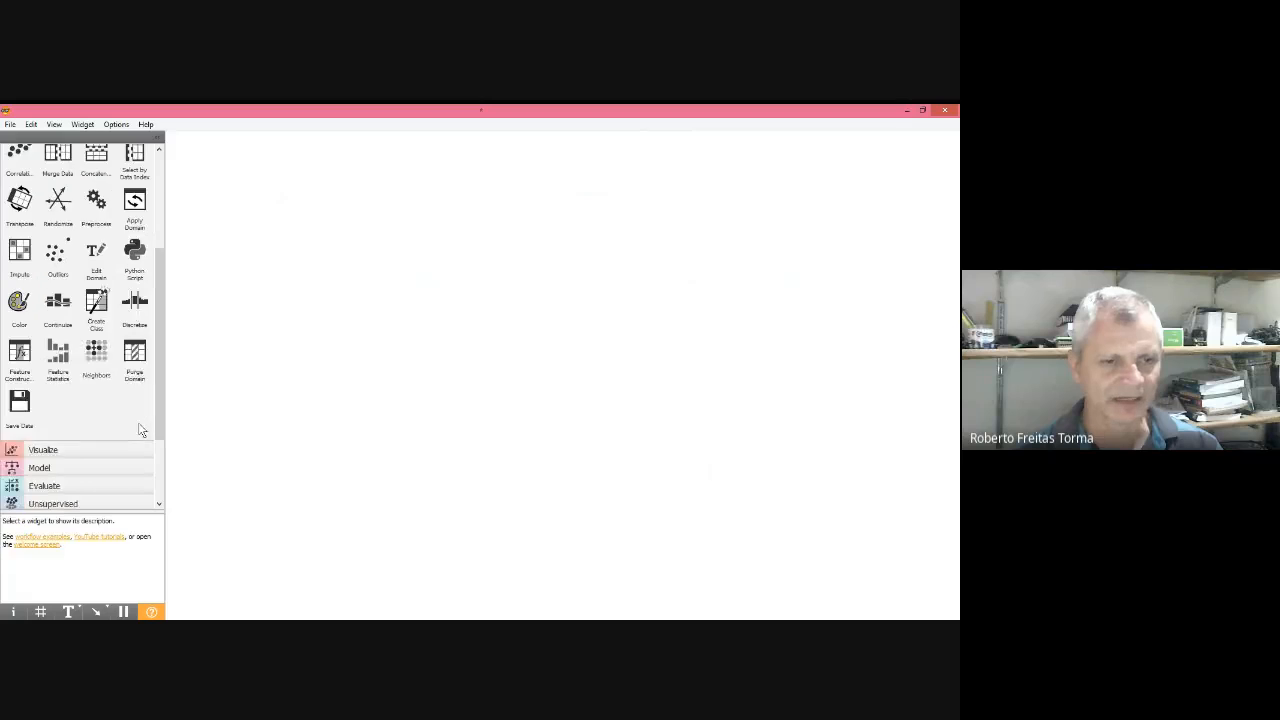
left_click(91, 380)
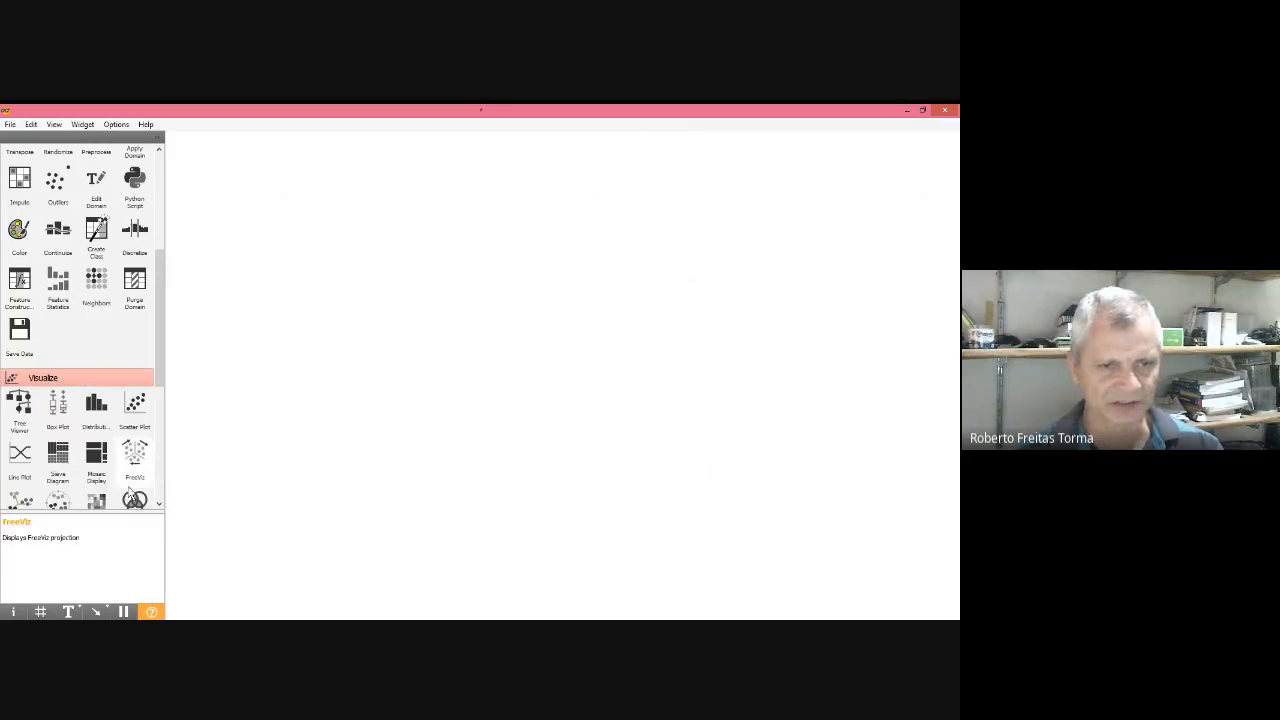
scroll(115, 435, "down", 3)
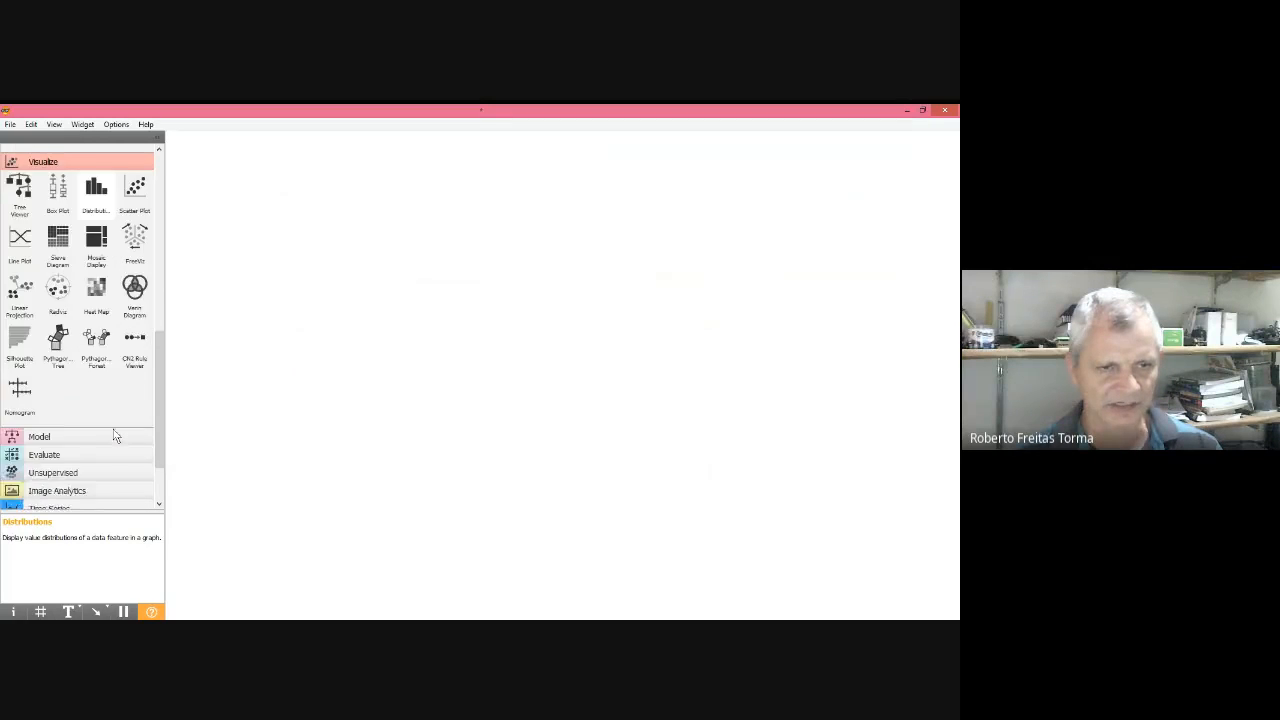
left_click(78, 370)
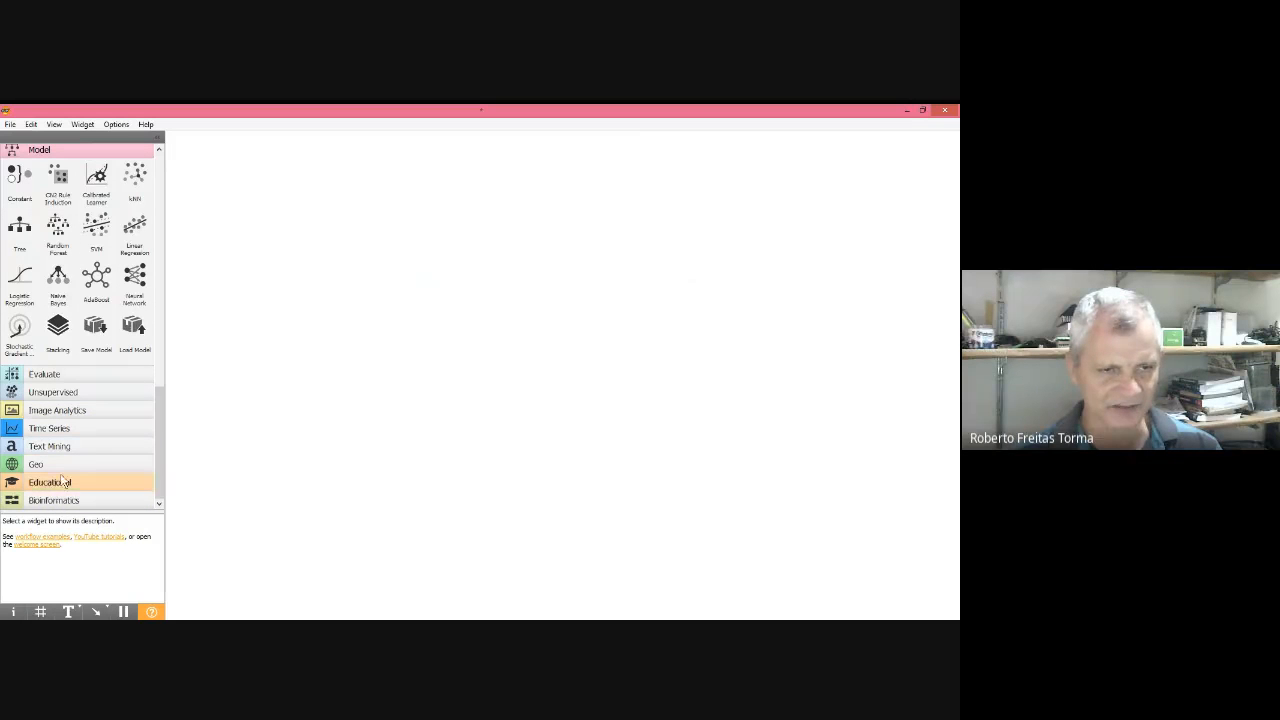
scroll(100, 300, "up", 10)
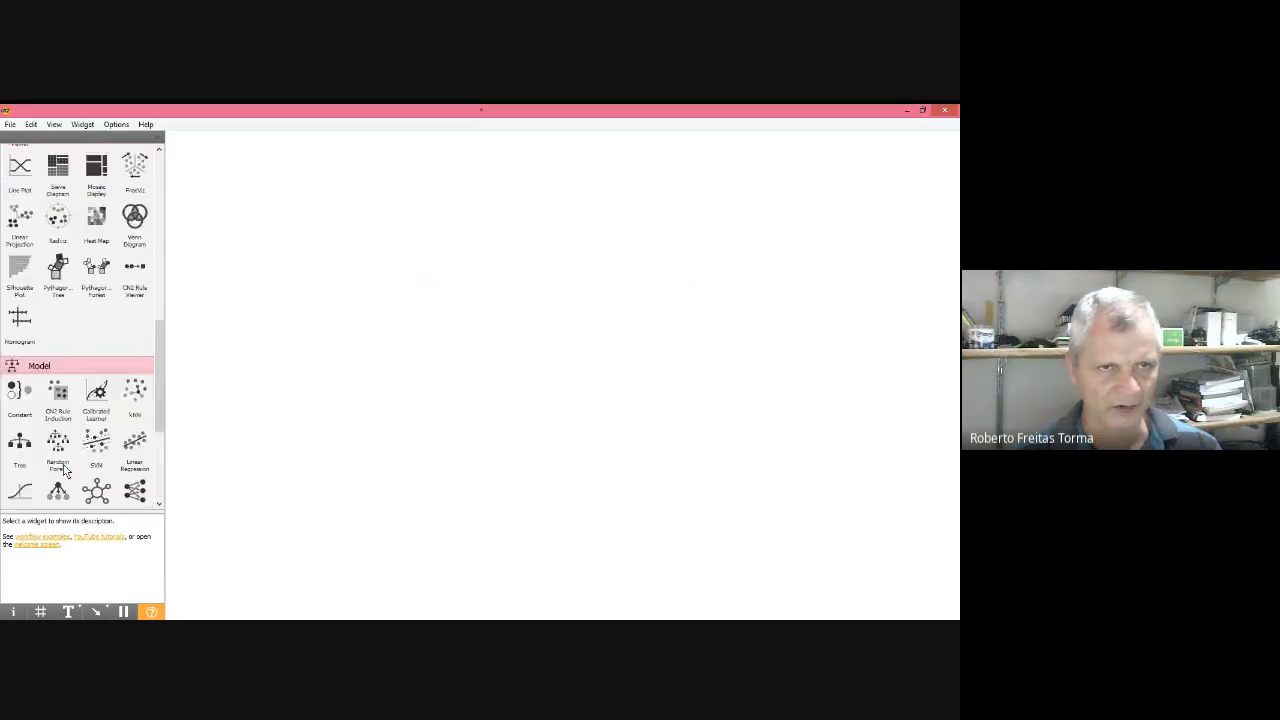
- Review the list of installable add-ons without changing any of them
left_click(116, 125)
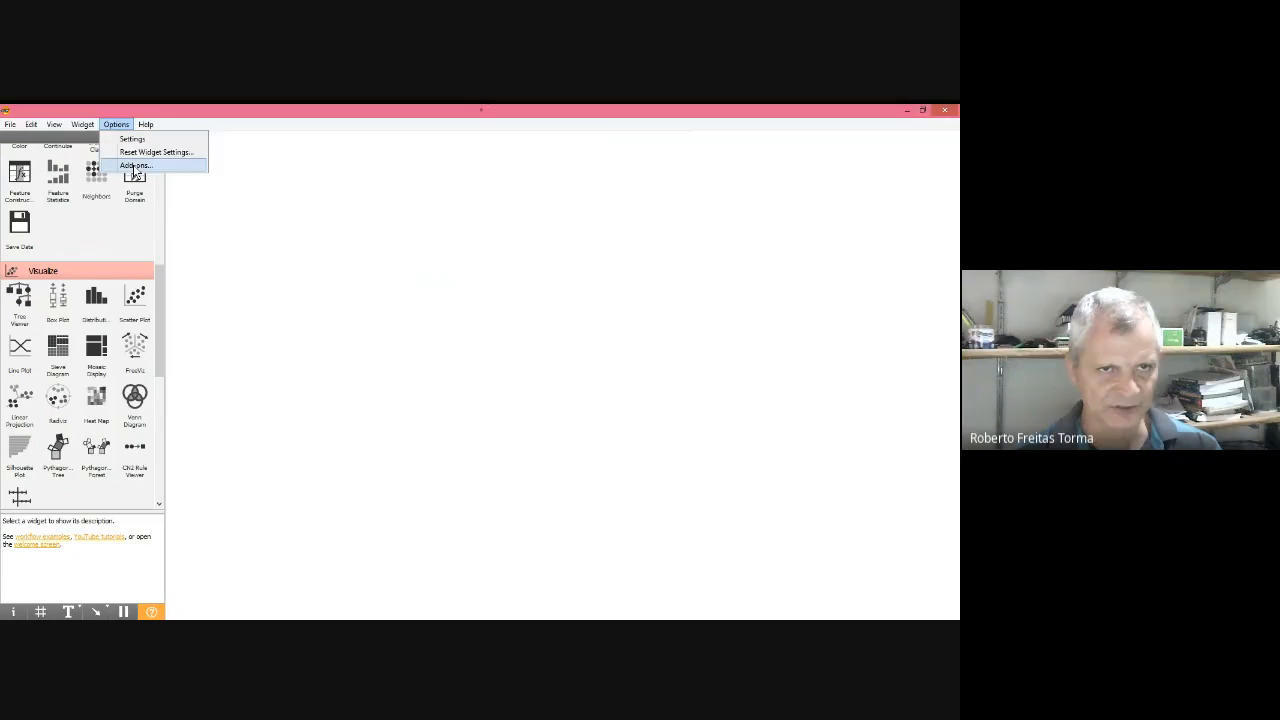
left_click(134, 166)
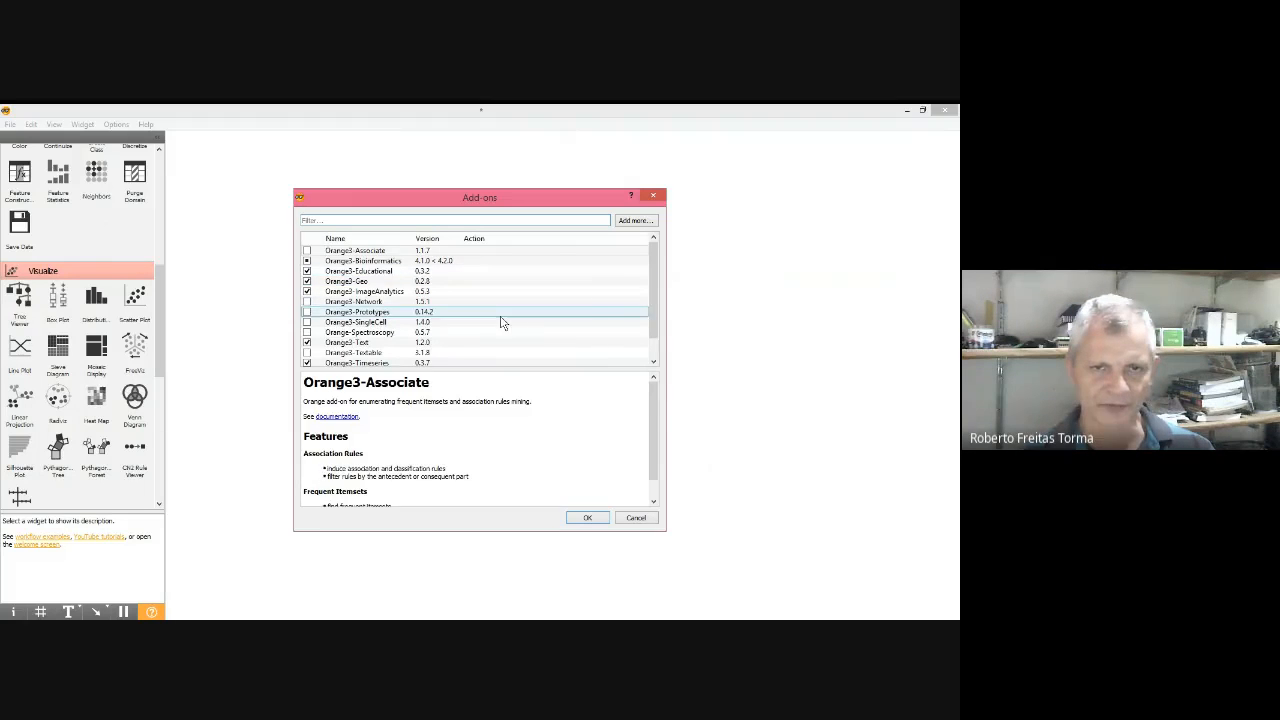
left_click(653, 196)
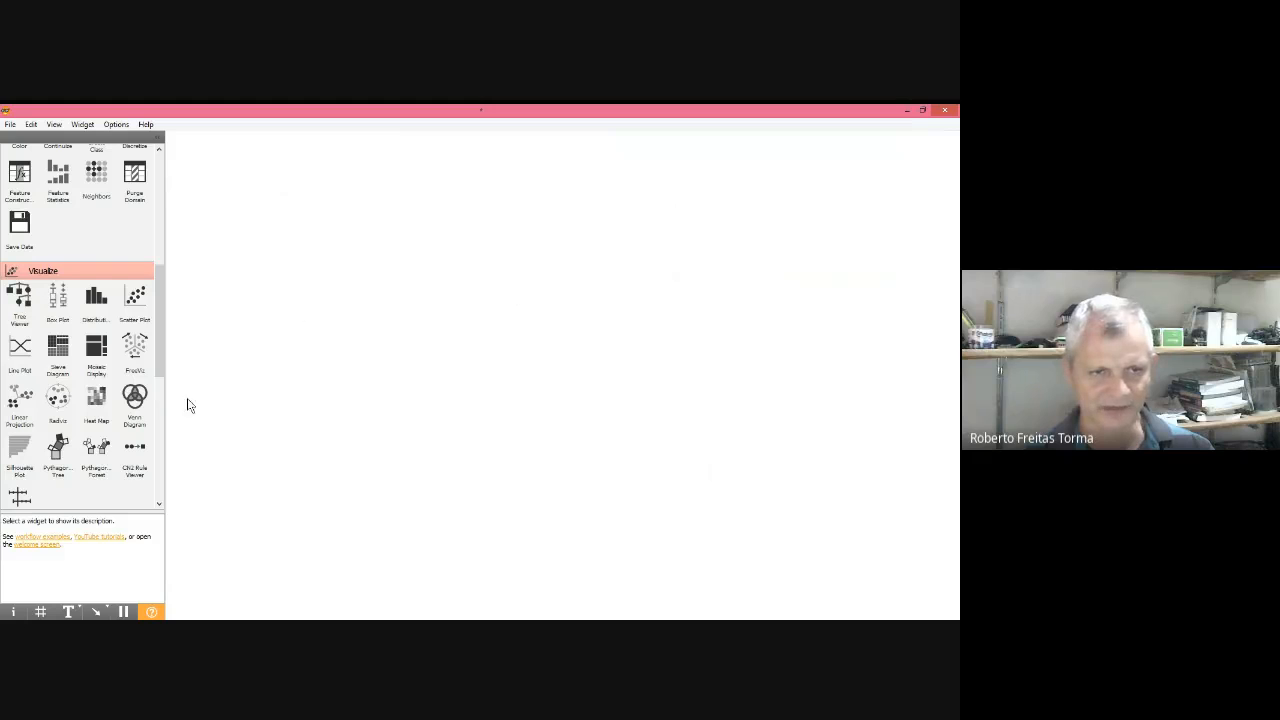
- Add a File widget to the canvas and inspect the columns of its Acidentes_PRF.csv source
scroll(105, 300, "up", 6)
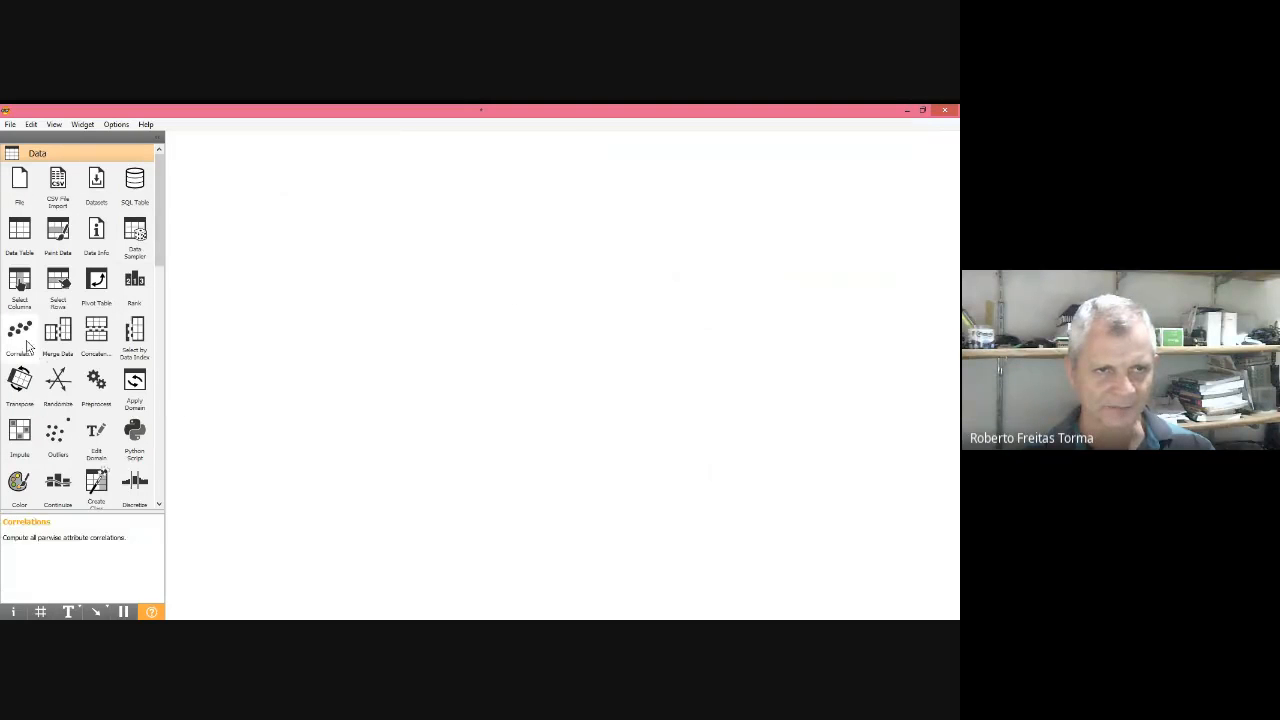
left_click(19, 183)
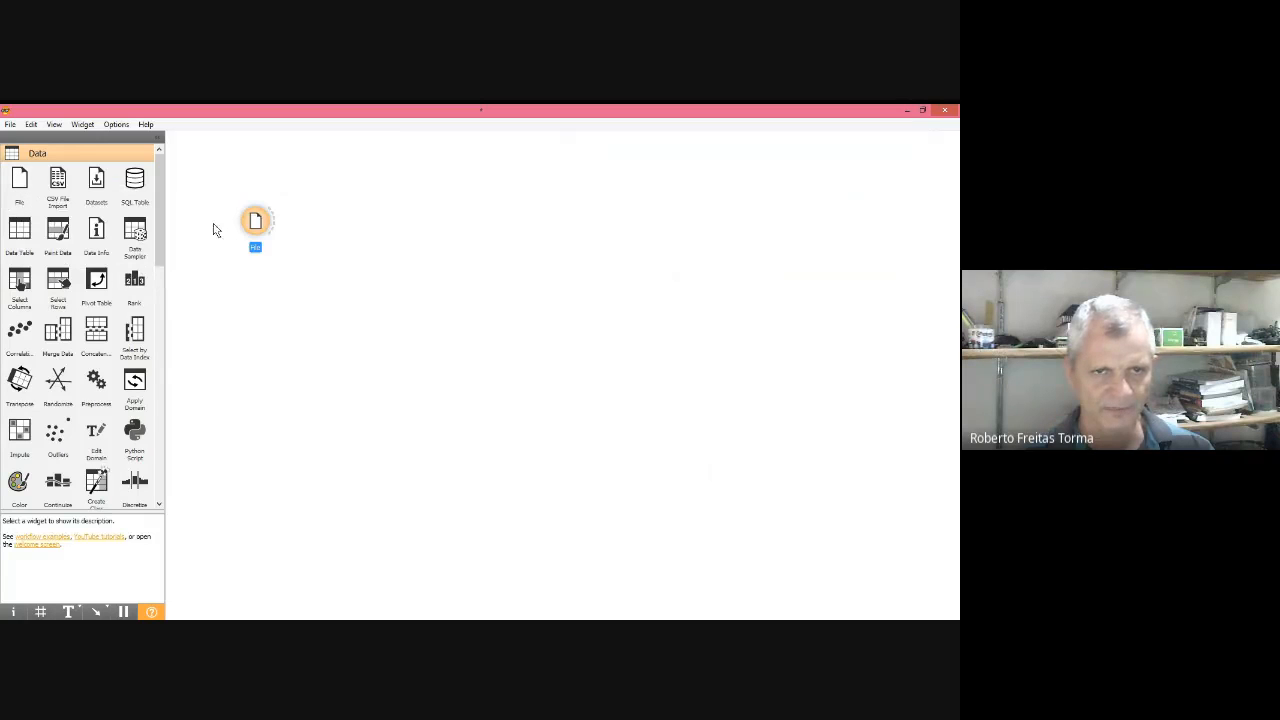
double_click(256, 221)
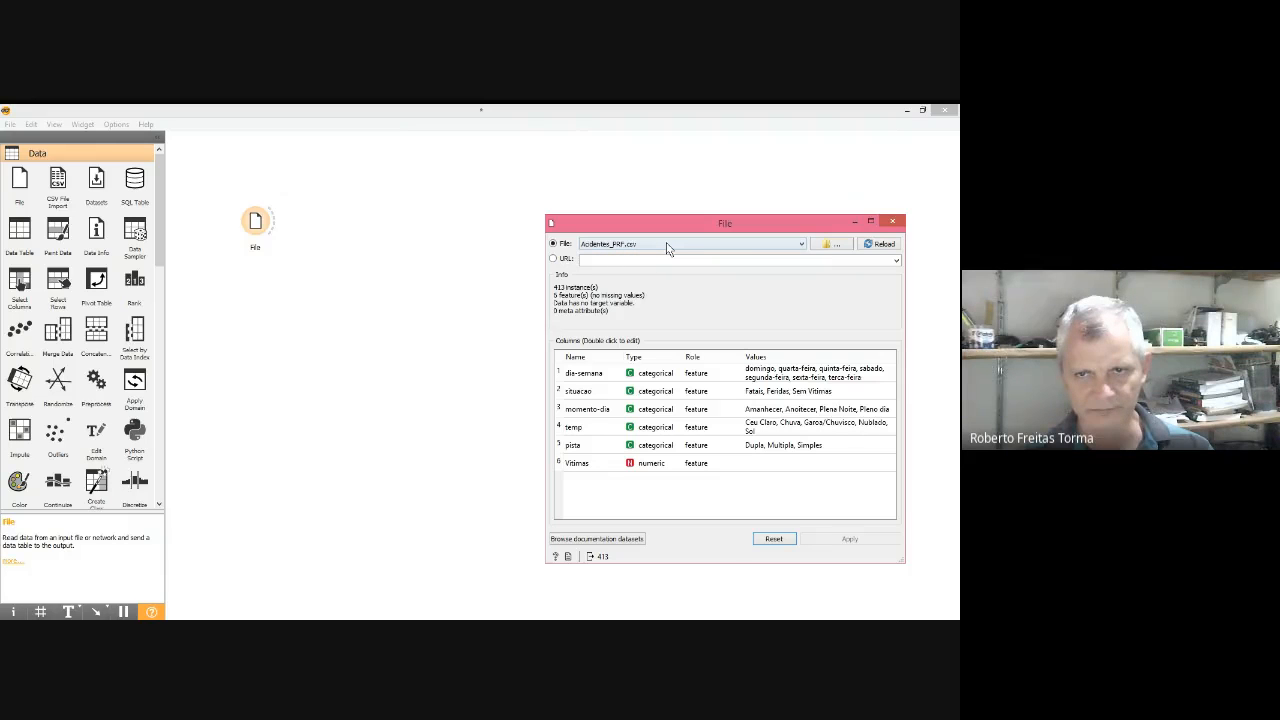
left_click(896, 226)
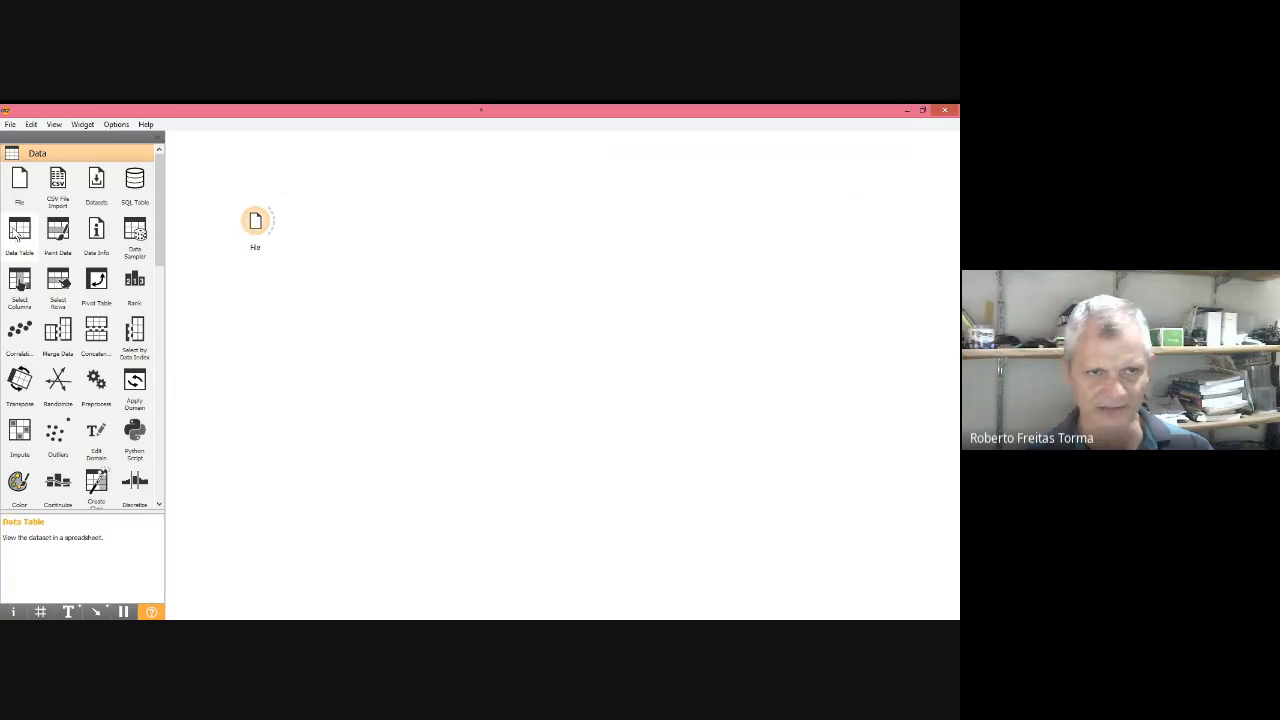
- Add a Data Table widget above and beside the File widget and connect File to it
left_click(17, 232)
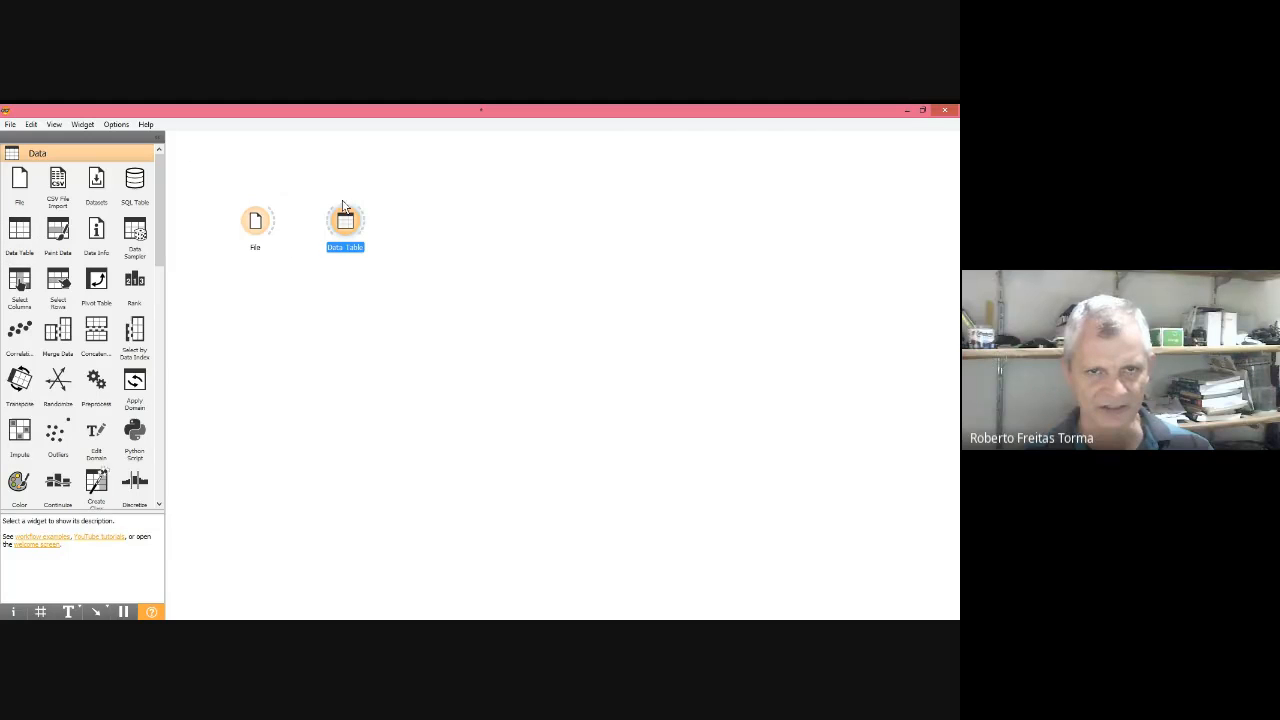
left_click_drag(337, 232, 346, 190)
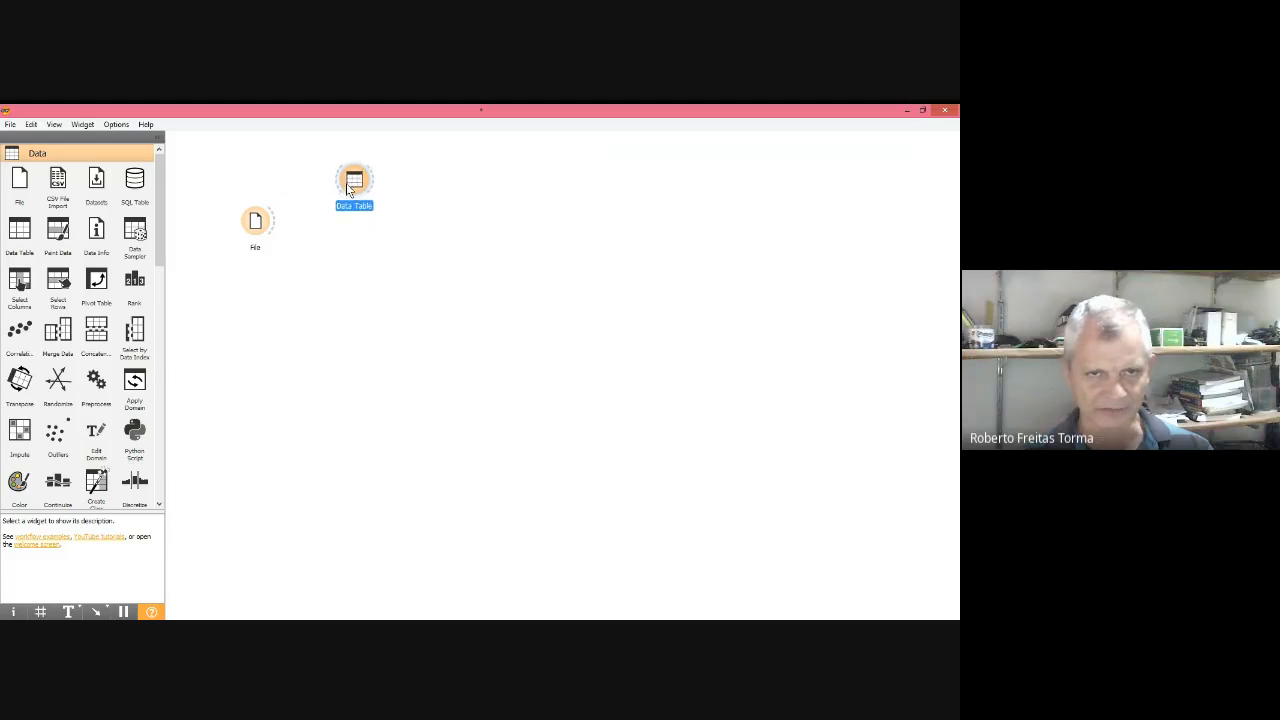
left_click_drag(276, 224, 343, 182)
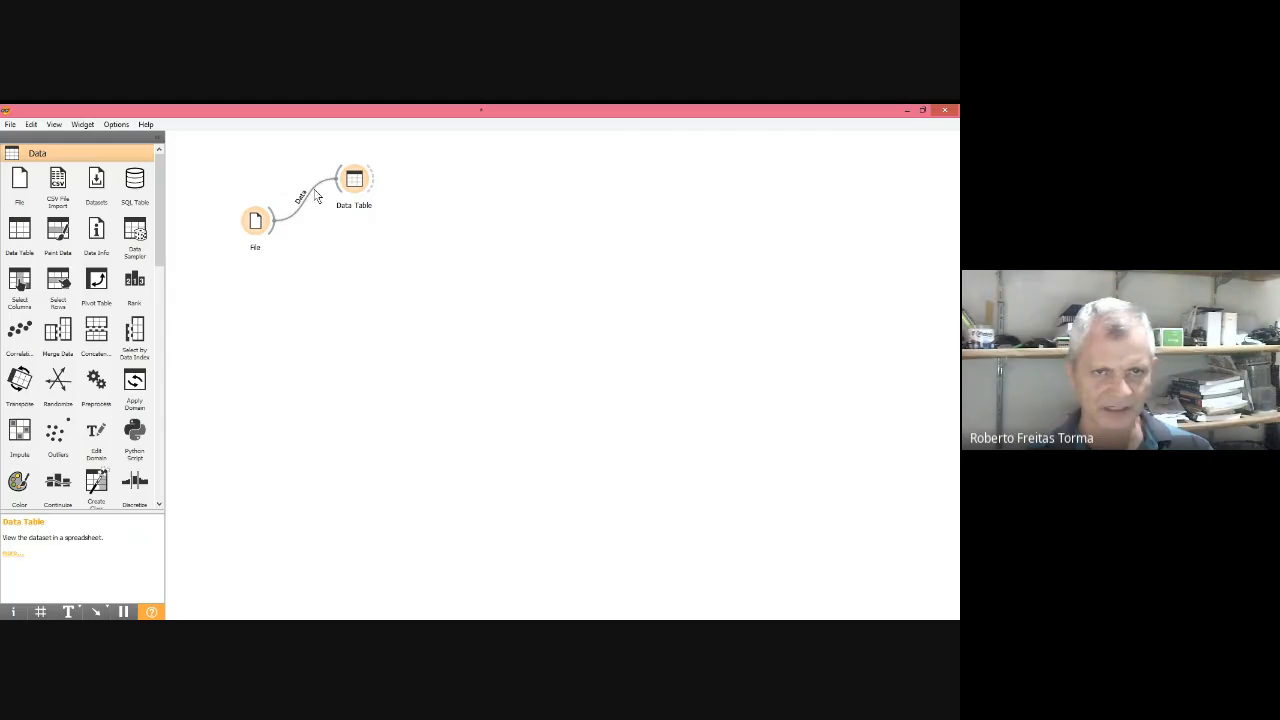
- Examine the accident records in the Data Table widget, then close the table
left_click(354, 186)
double_click(354, 186)
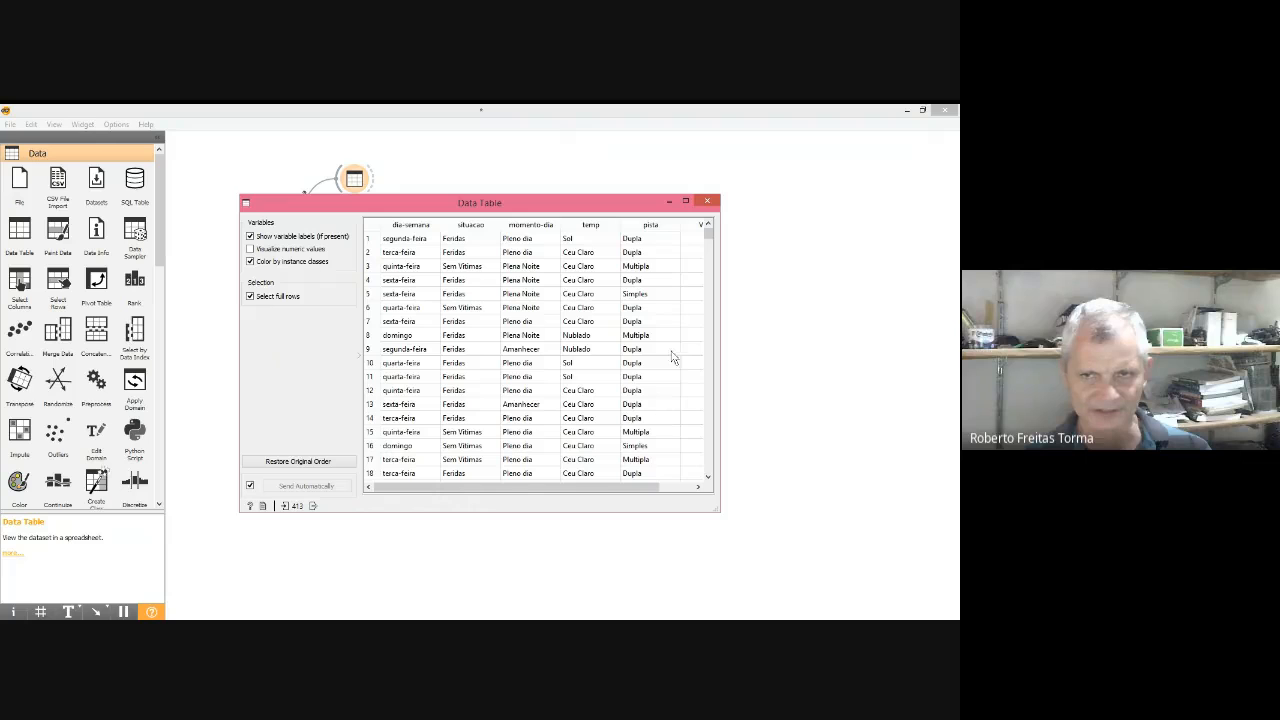
left_click_drag(639, 481, 532, 471)
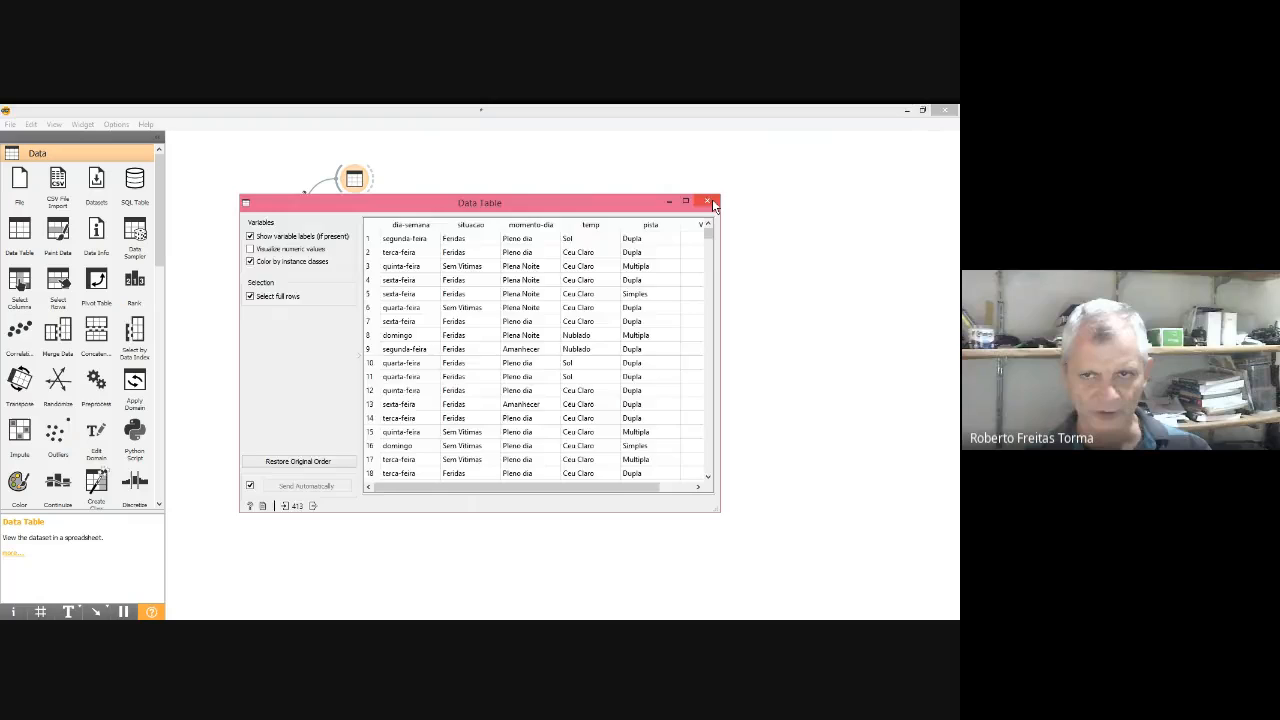
left_click(707, 201)
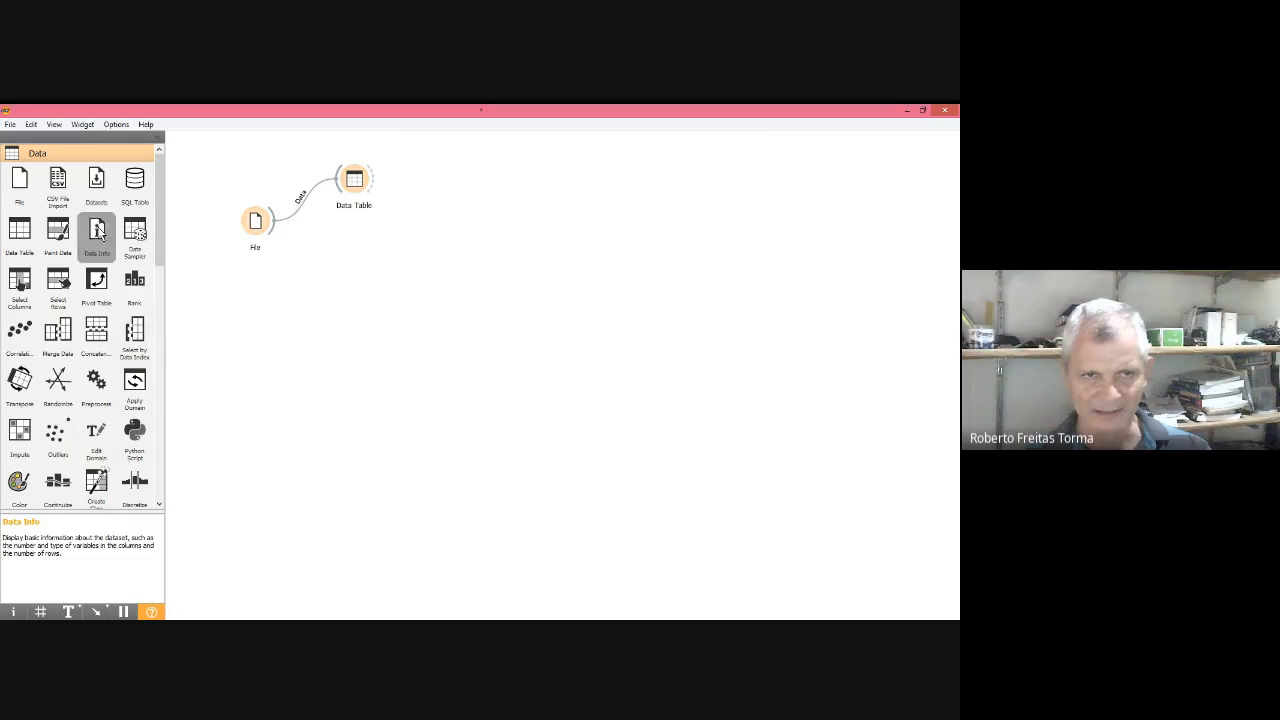
- Add a Data Info widget linked from Data Table, and switch the link from Selected Data to the Data output
left_click(97, 231)
left_click_drag(372, 180, 443, 182)
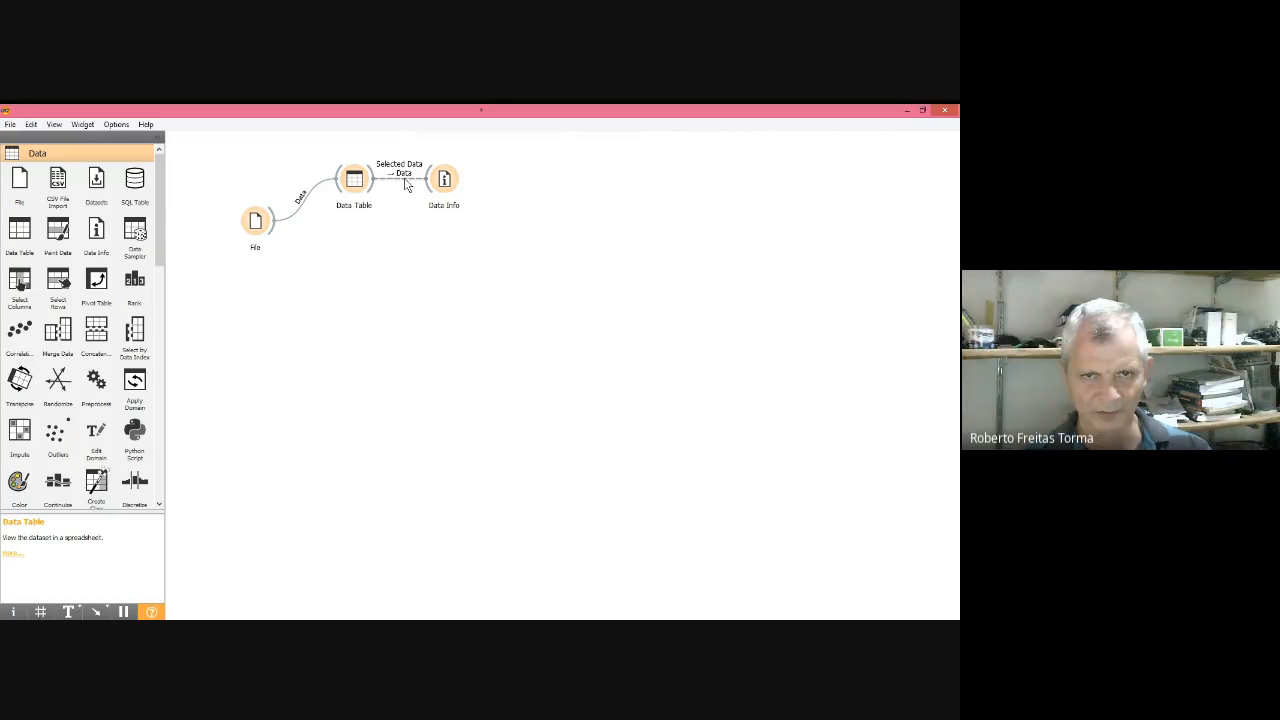
double_click(406, 180)
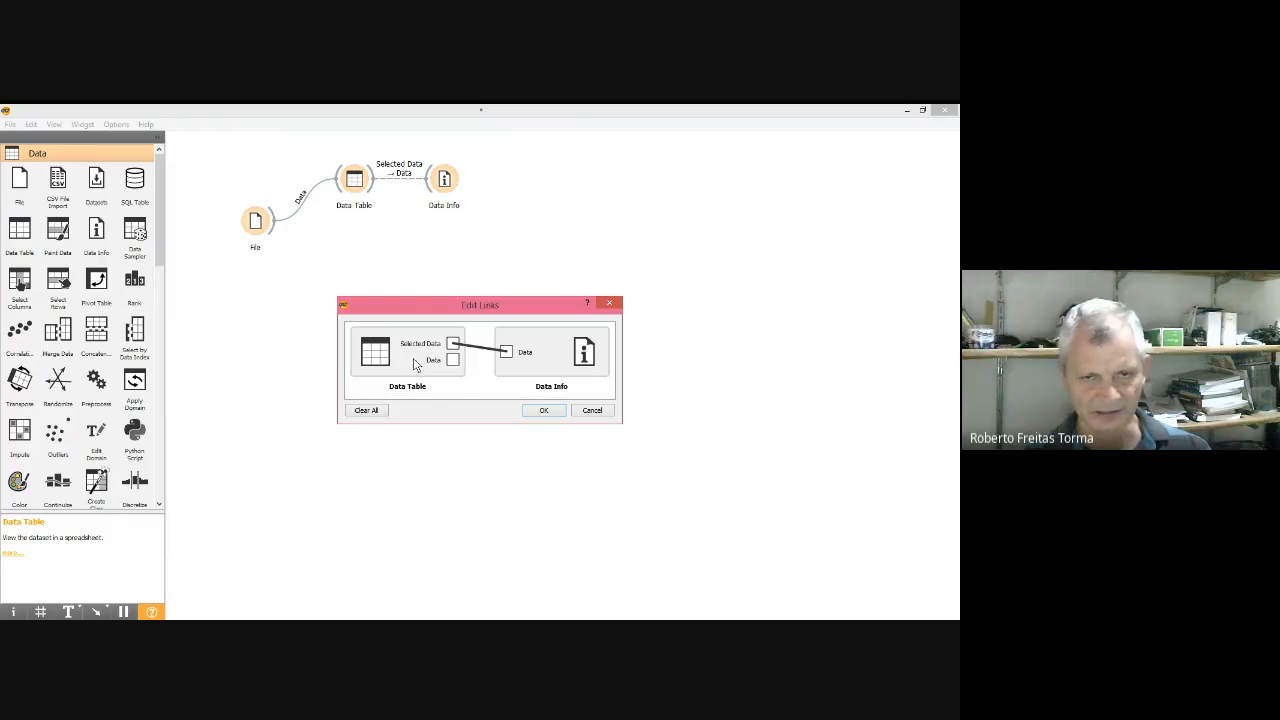
left_click_drag(452, 365, 505, 353)
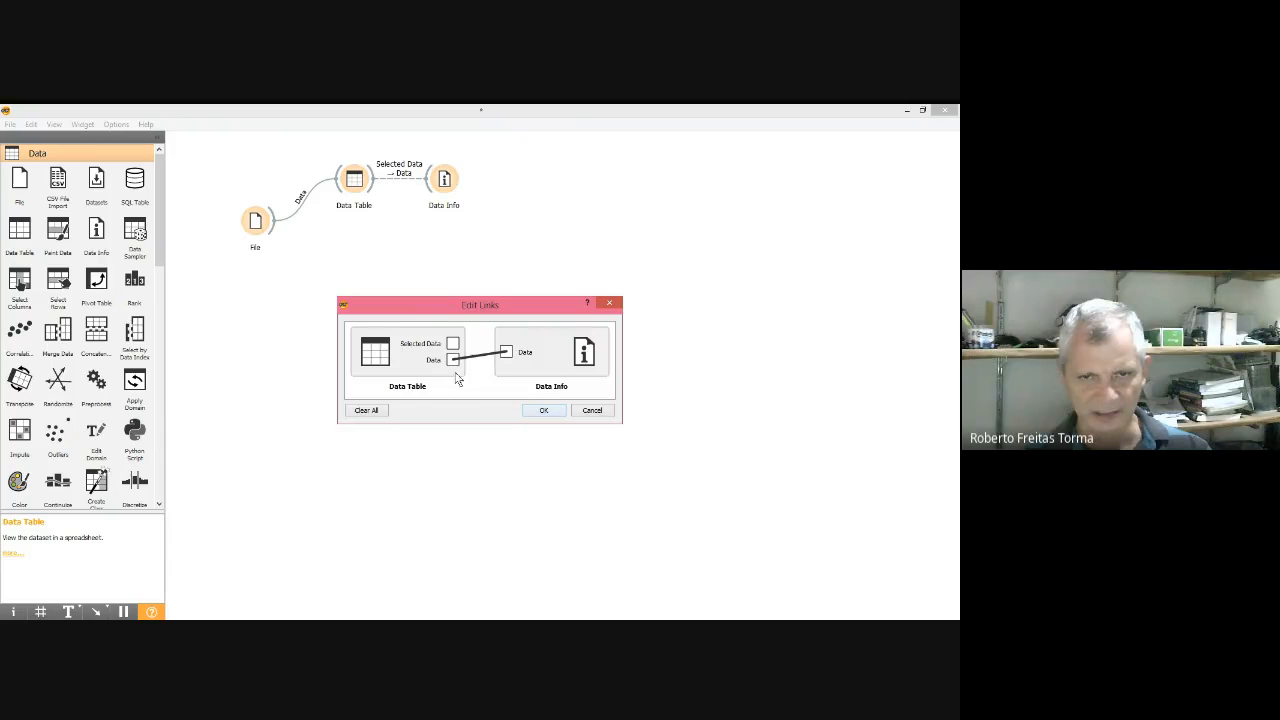
left_click(544, 410)
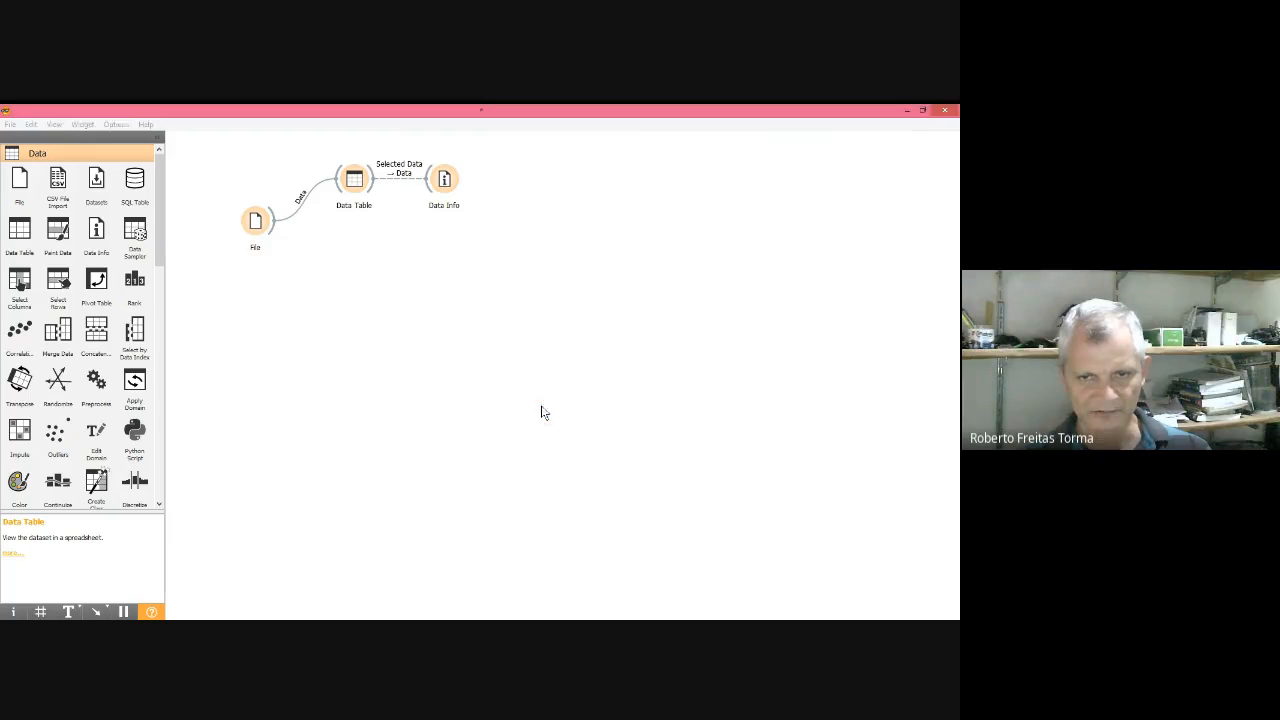
- Check the dataset summary in the Data Info widget and close it
double_click(444, 179)
left_click_drag(626, 366, 602, 158)
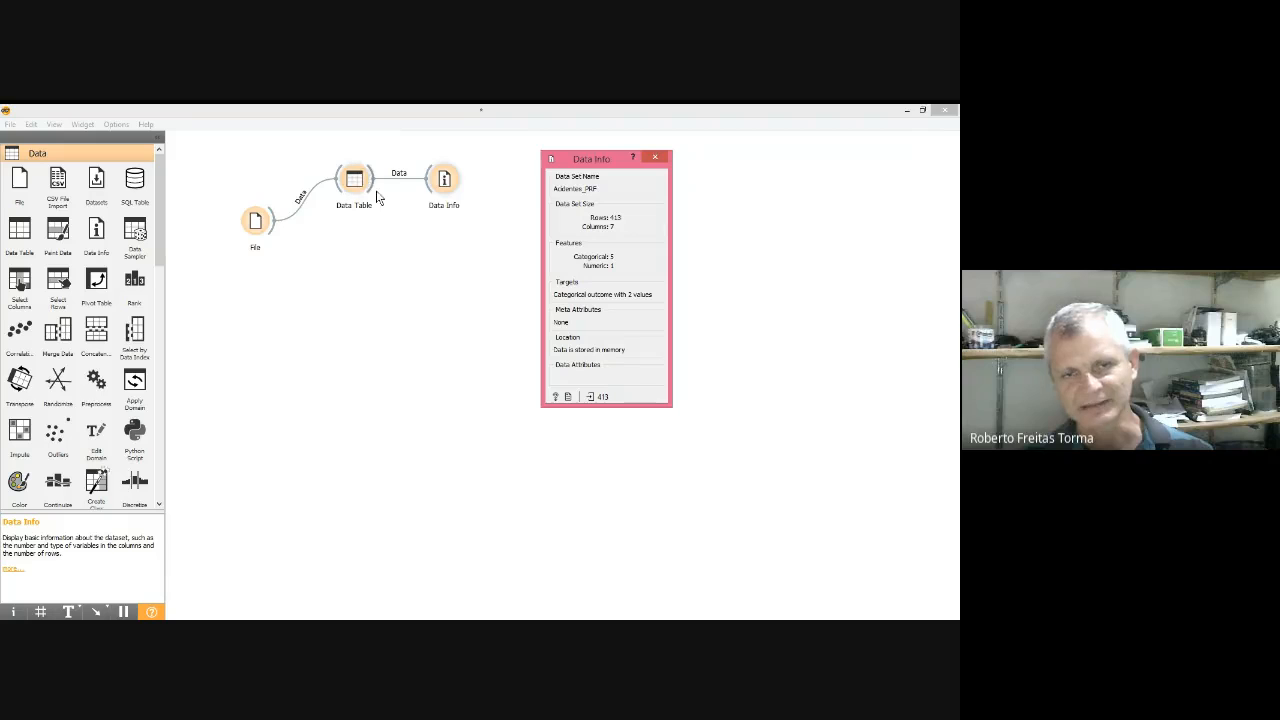
left_click(654, 162)
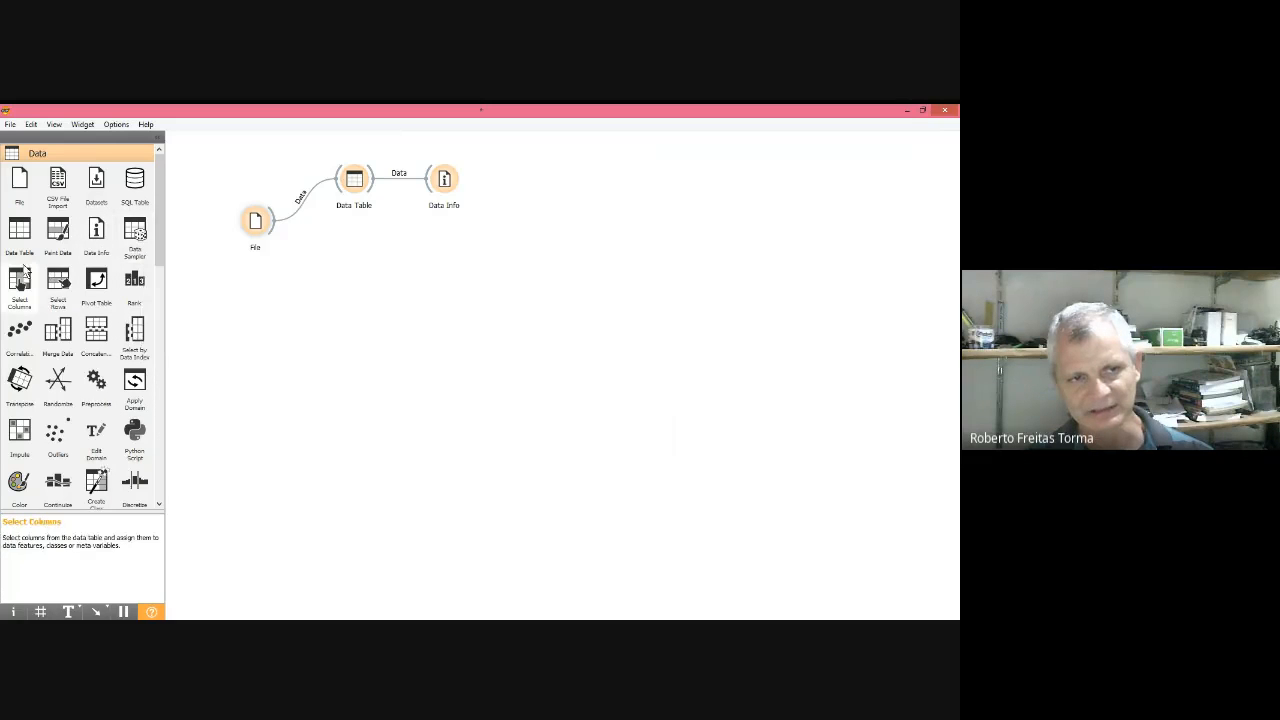
- Add a Data Sampler widget beneath Data Table, connect File to it and open its sampling settings
left_click(137, 233)
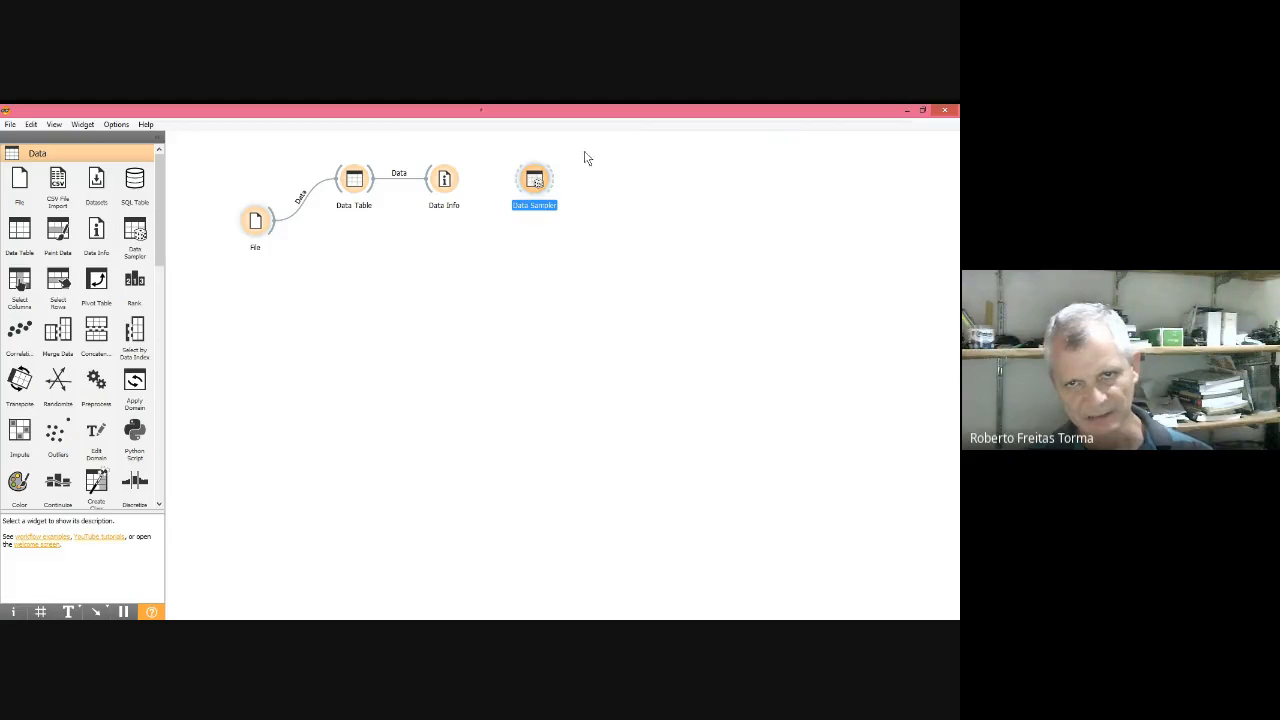
left_click_drag(534, 185, 362, 266)
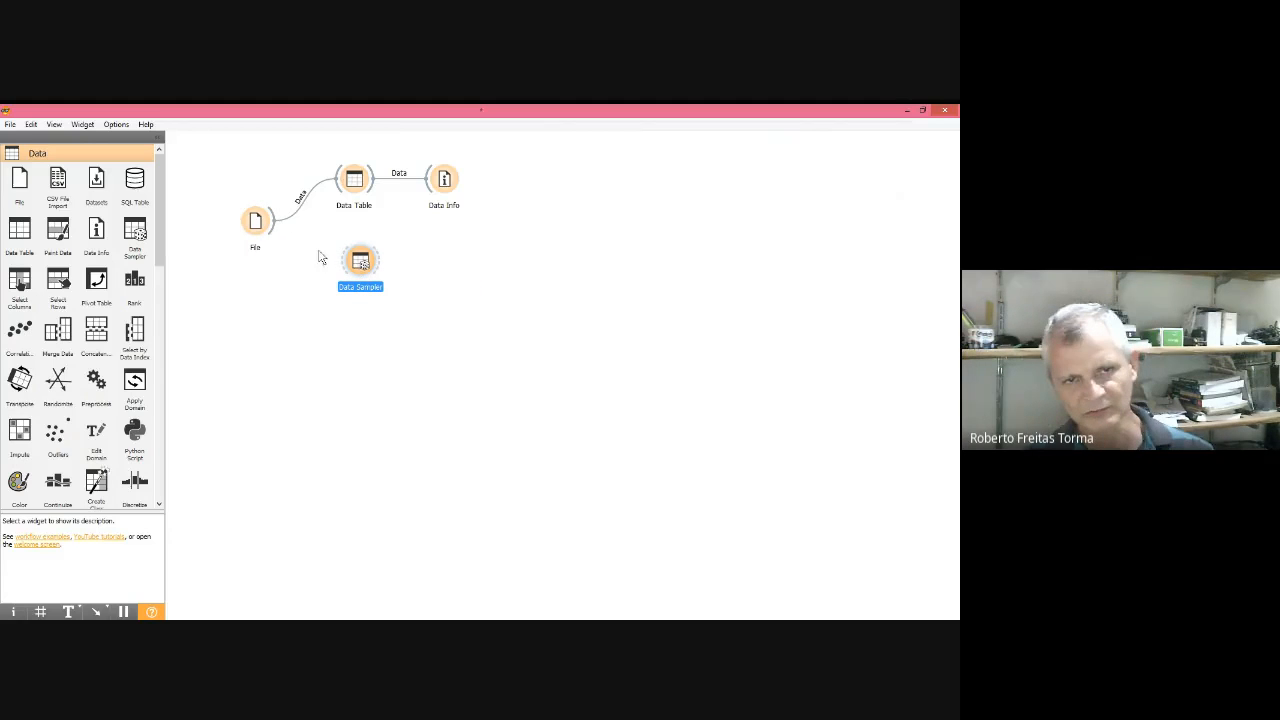
left_click_drag(275, 235, 358, 264)
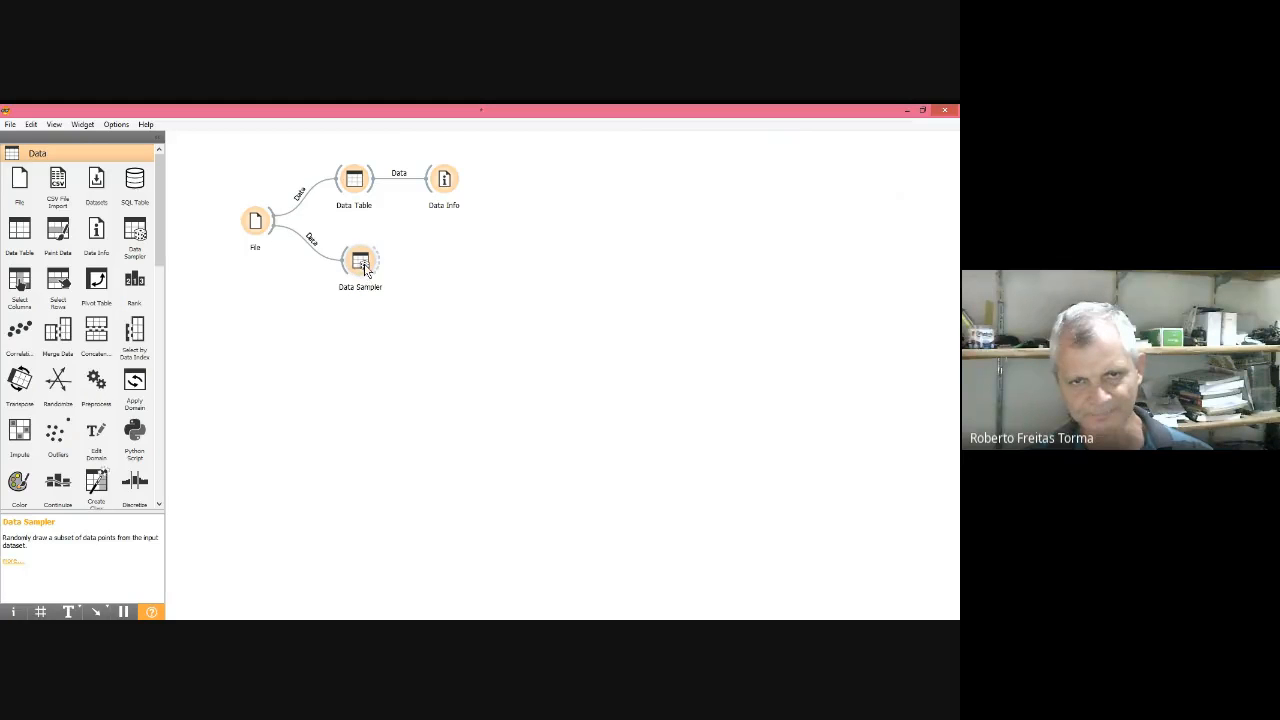
double_click(362, 264)
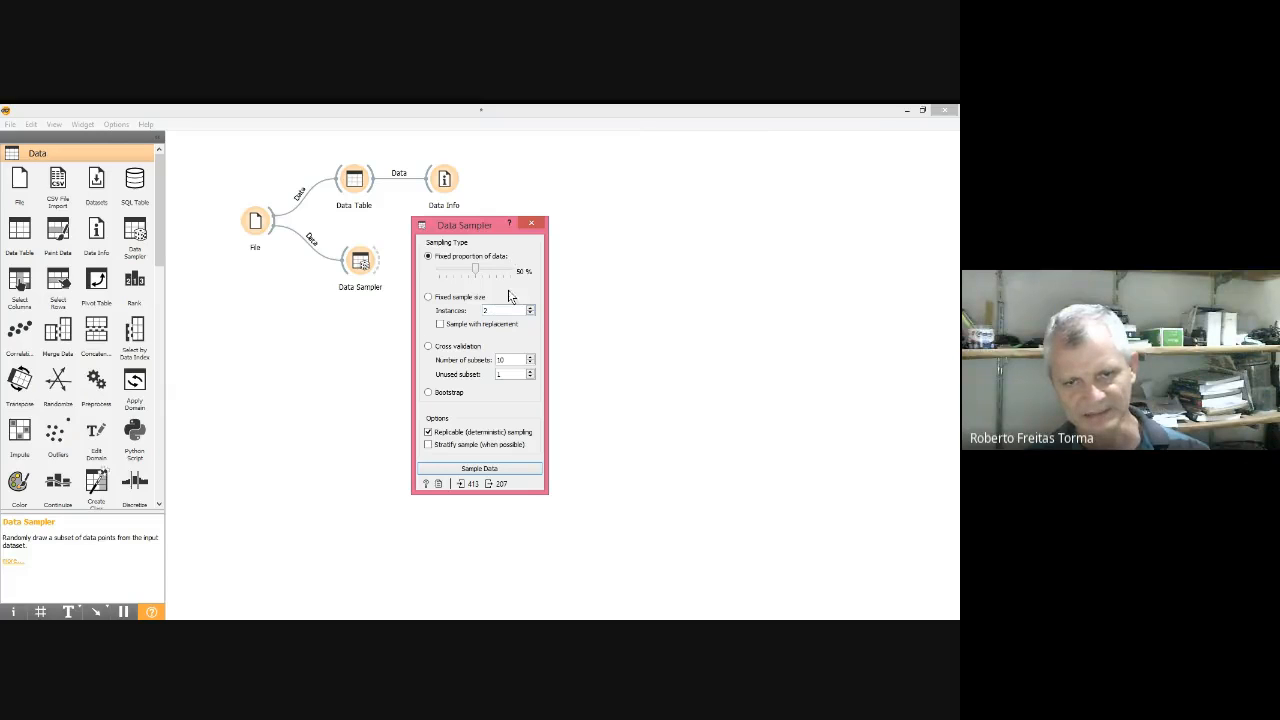
- Close the sampling settings, add two Data Table widgets beside Data Sampler, one below the other, and connect Data Sampler to both
left_click(534, 226)
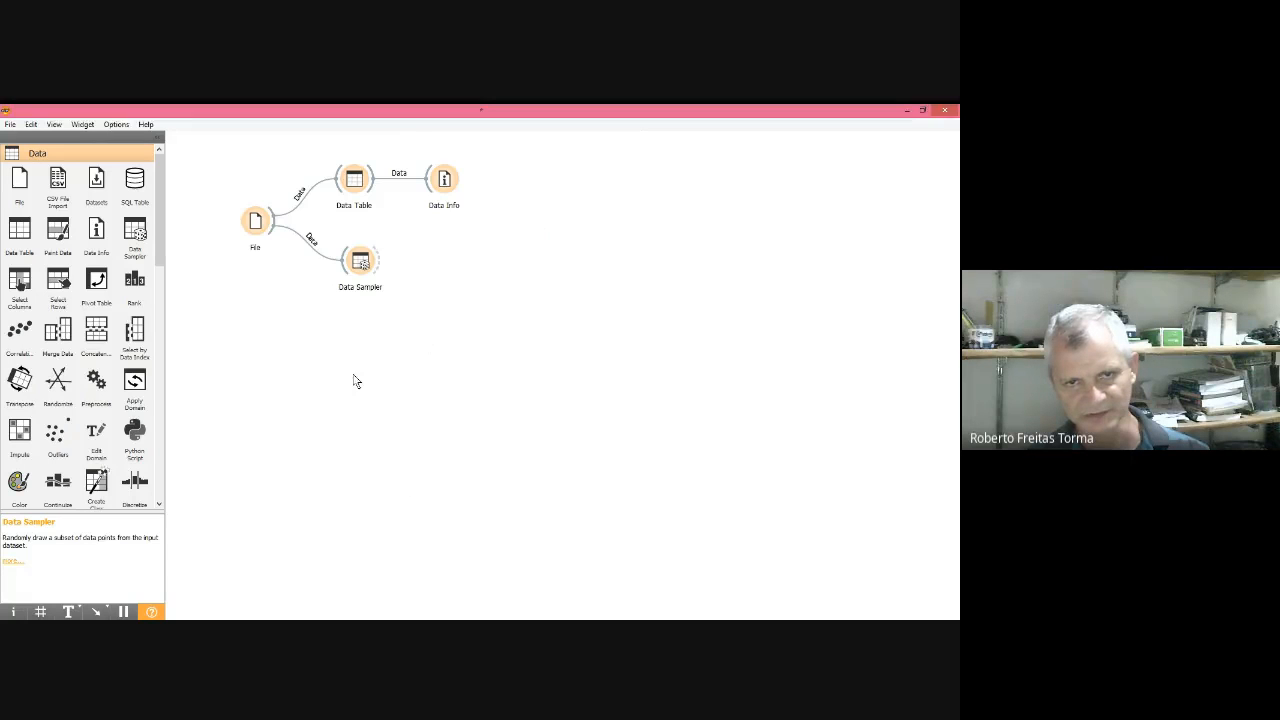
left_click(20, 230)
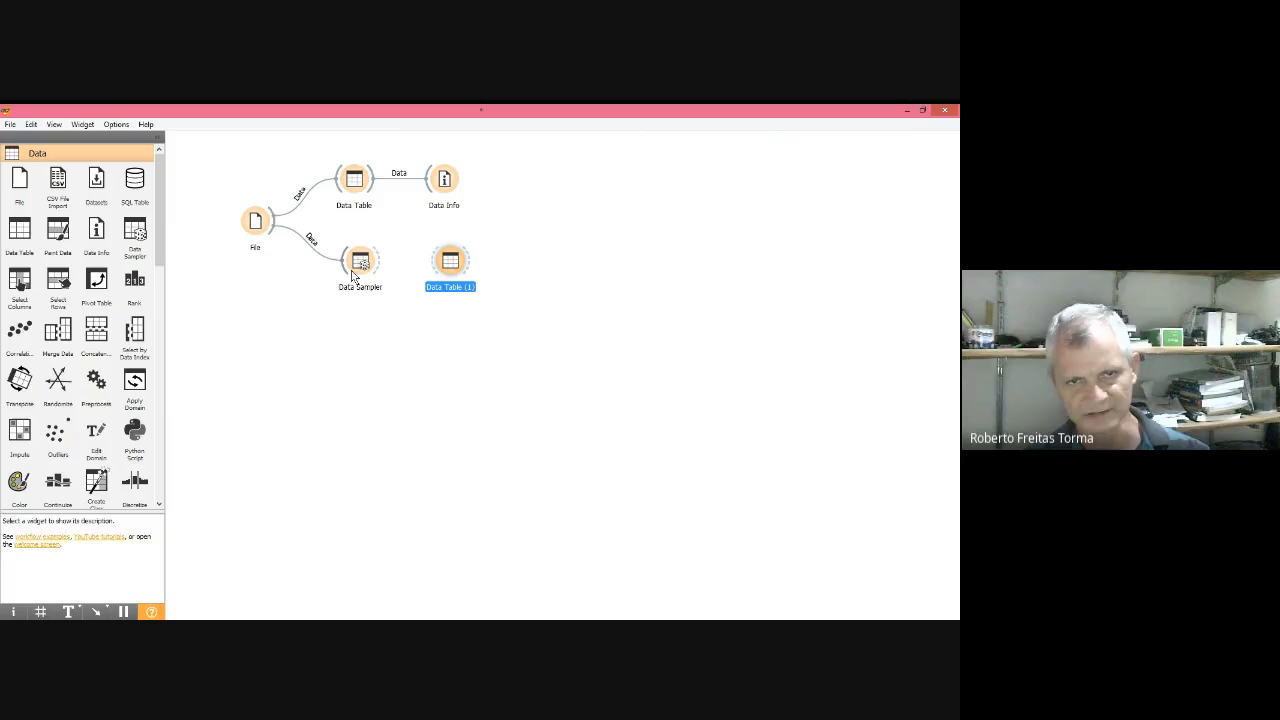
left_click(20, 230)
left_click_drag(548, 262, 446, 360)
left_click_drag(380, 263, 458, 349)
- Examine the sampled accident records in Data Table (1) down to the last row, then close the table
double_click(455, 262)
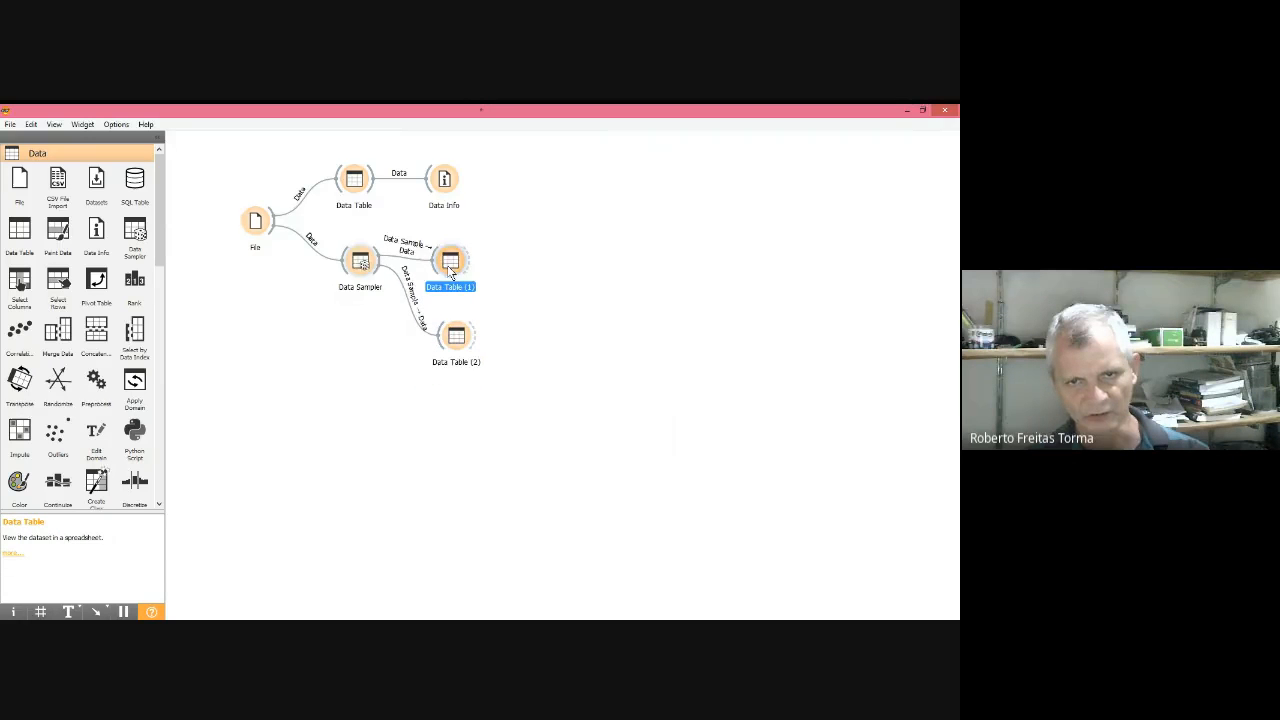
scroll(497, 275, "down", 20)
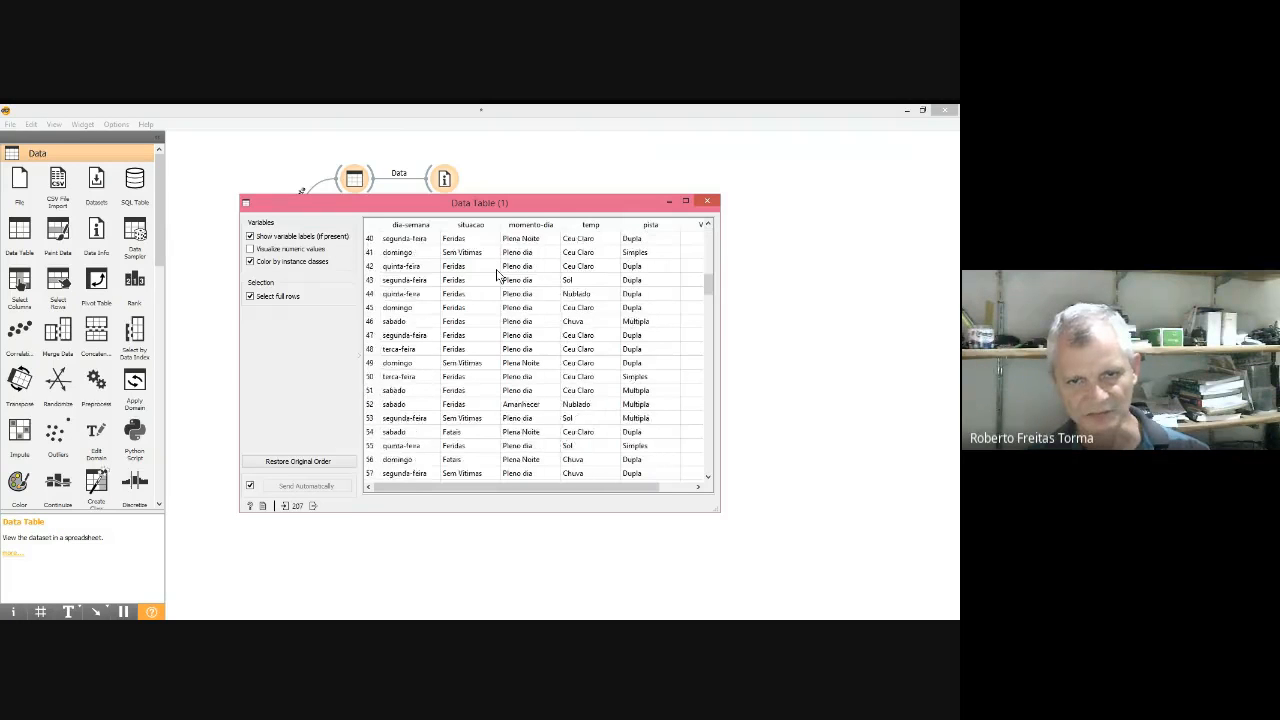
scroll(497, 275, "down", 20)
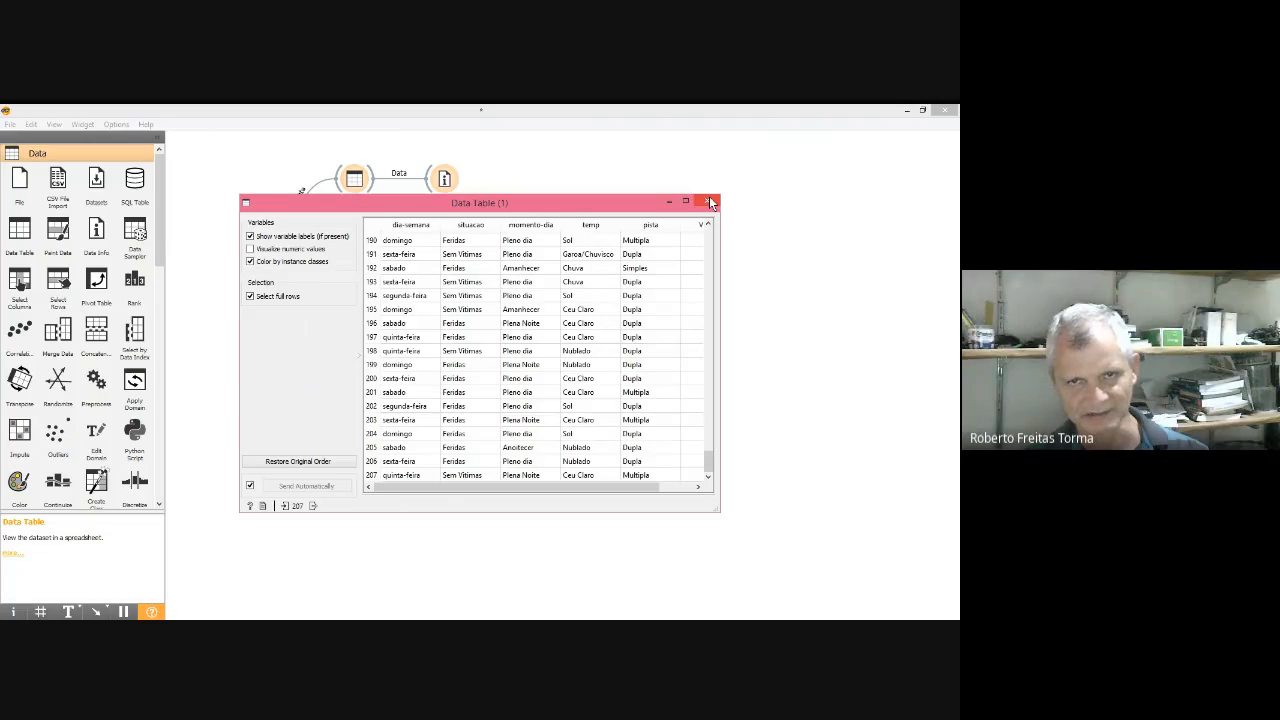
left_click(709, 201)
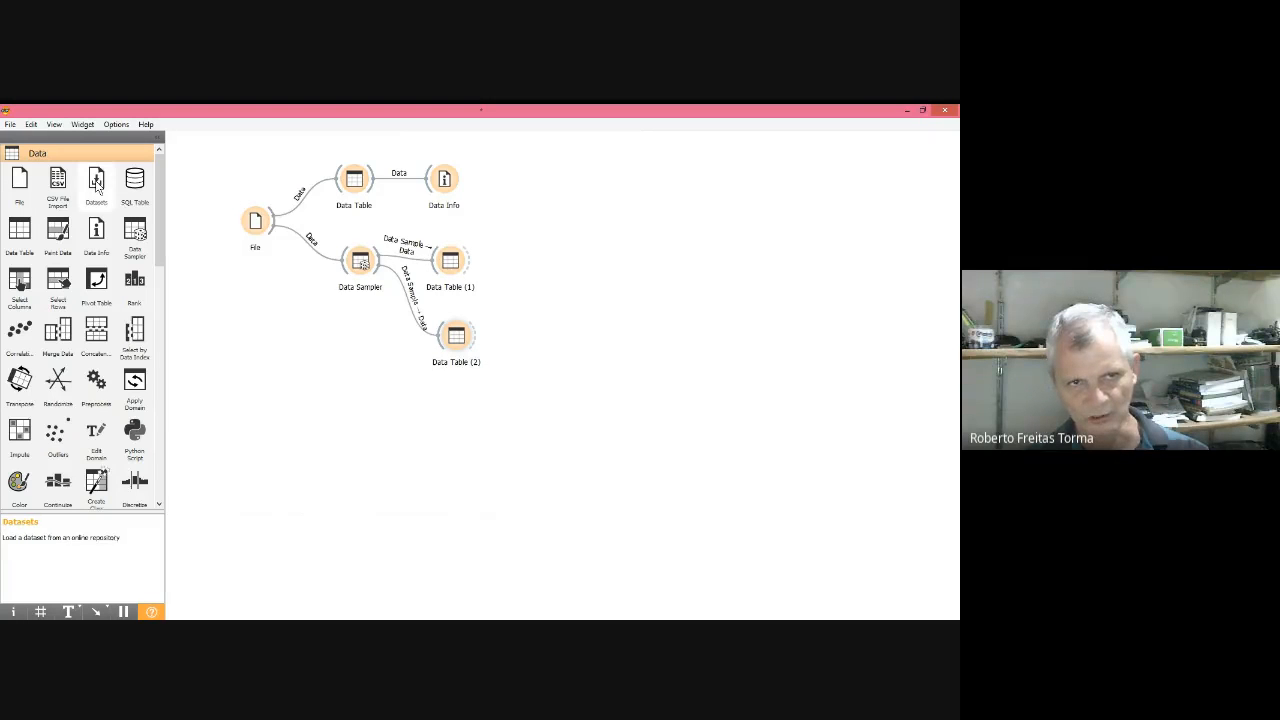
- Add a Data Info widget fed by the Data output of Data Table (1), and check its dataset summary
left_click(97, 231)
mouse_move(555, 342)
left_mouse_down()
mouse_move(553, 258)
mouse_move(484, 262)
mouse_move(545, 248)
left_mouse_up()
double_click(507, 256)
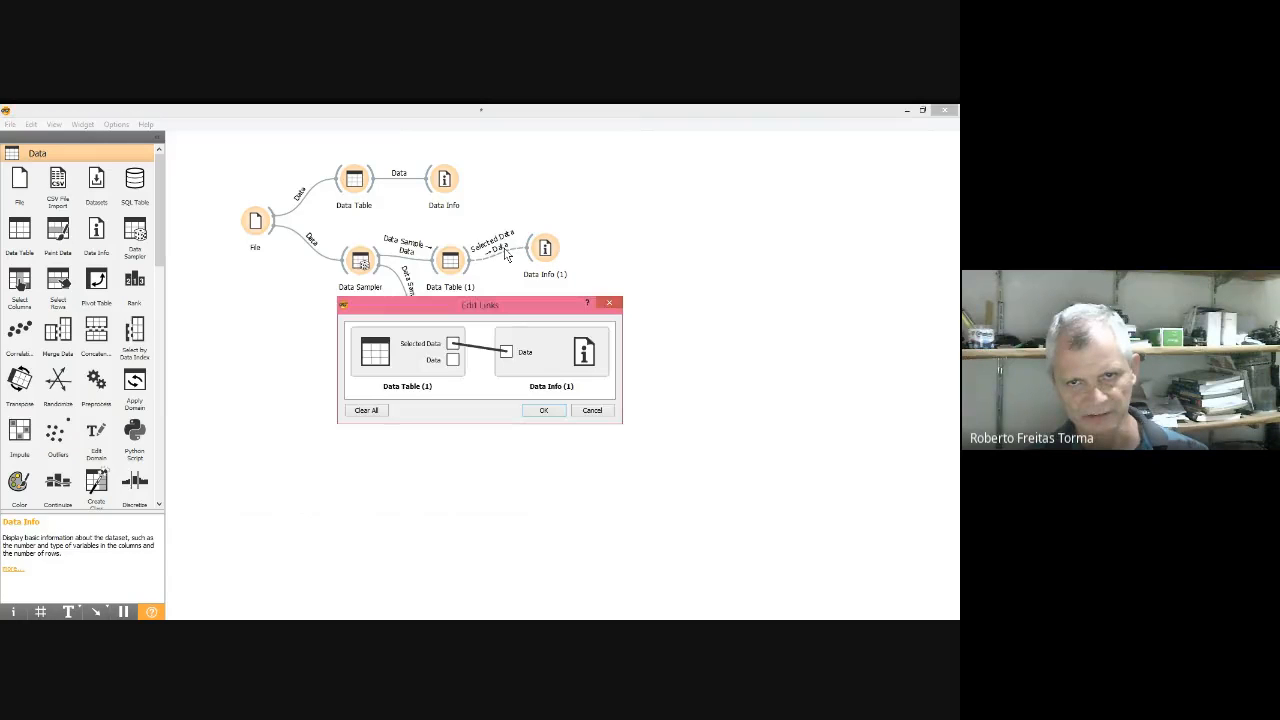
left_click_drag(453, 360, 514, 364)
left_click(543, 410)
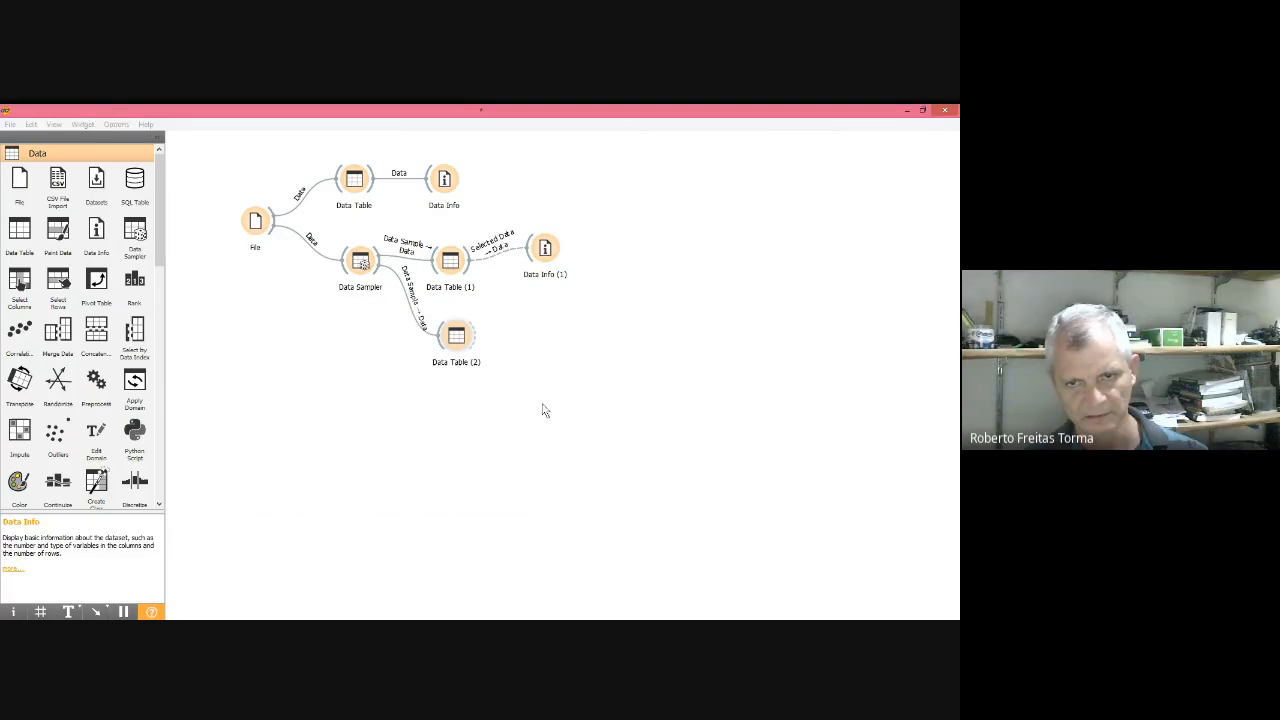
double_click(545, 248)
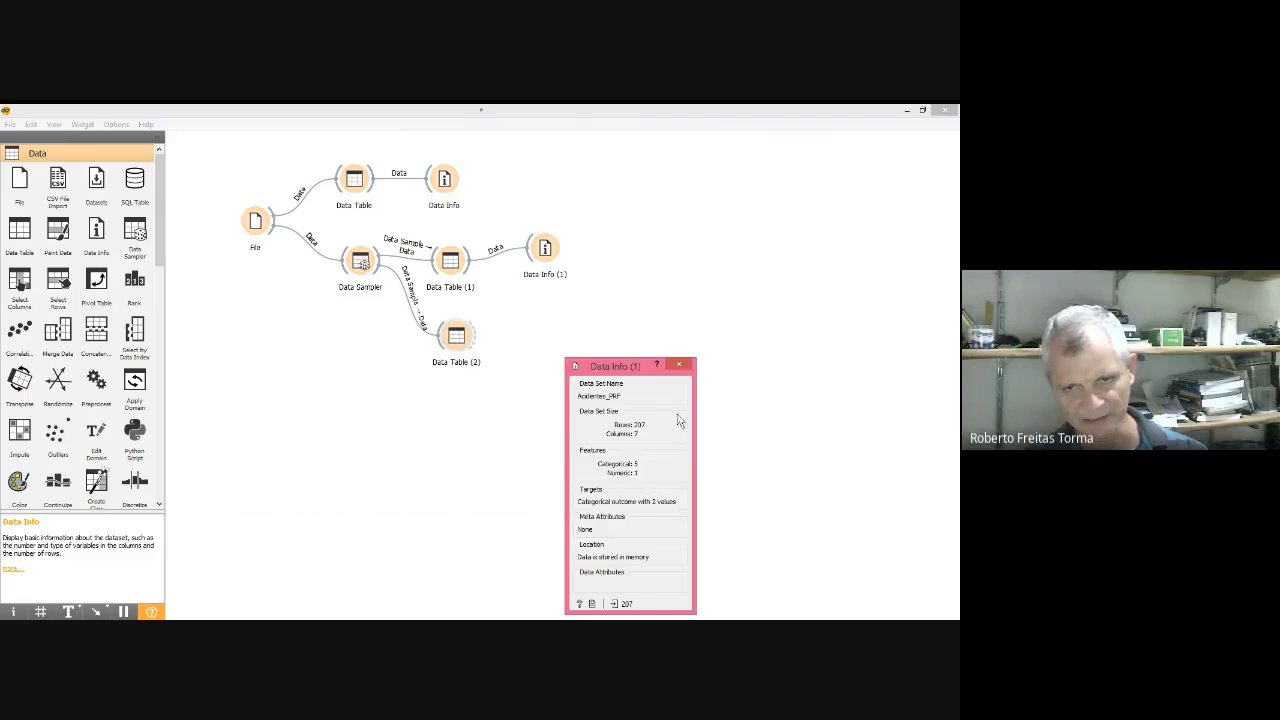
left_click(680, 364)
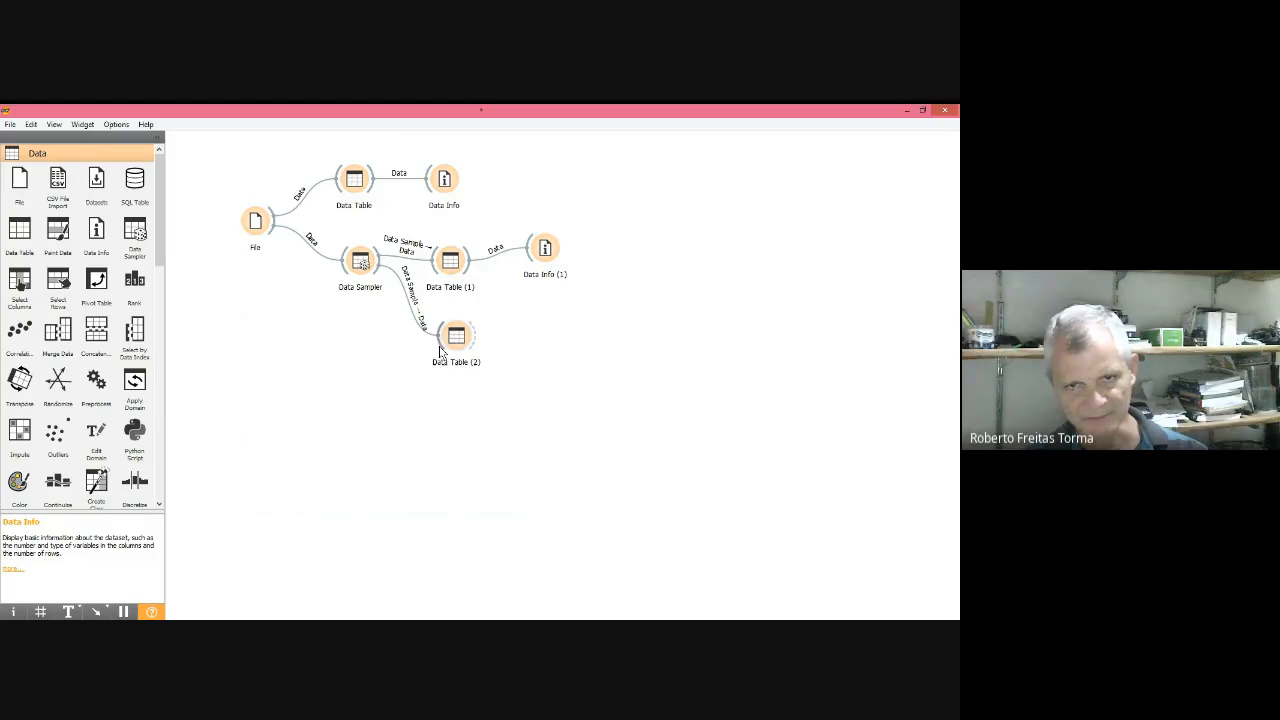
- Add a Data Info widget fed by the Data output of Data Table (2), and check its dataset summary
left_click(96, 229)
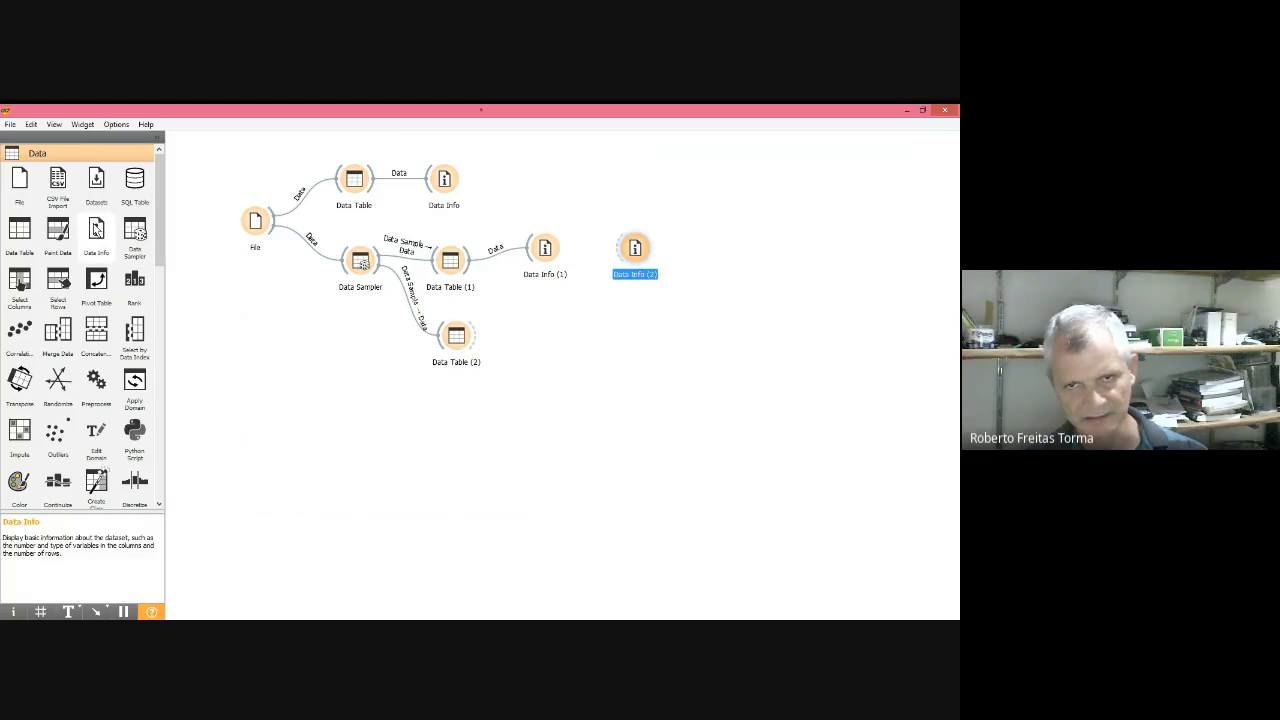
left_click_drag(624, 255, 549, 328)
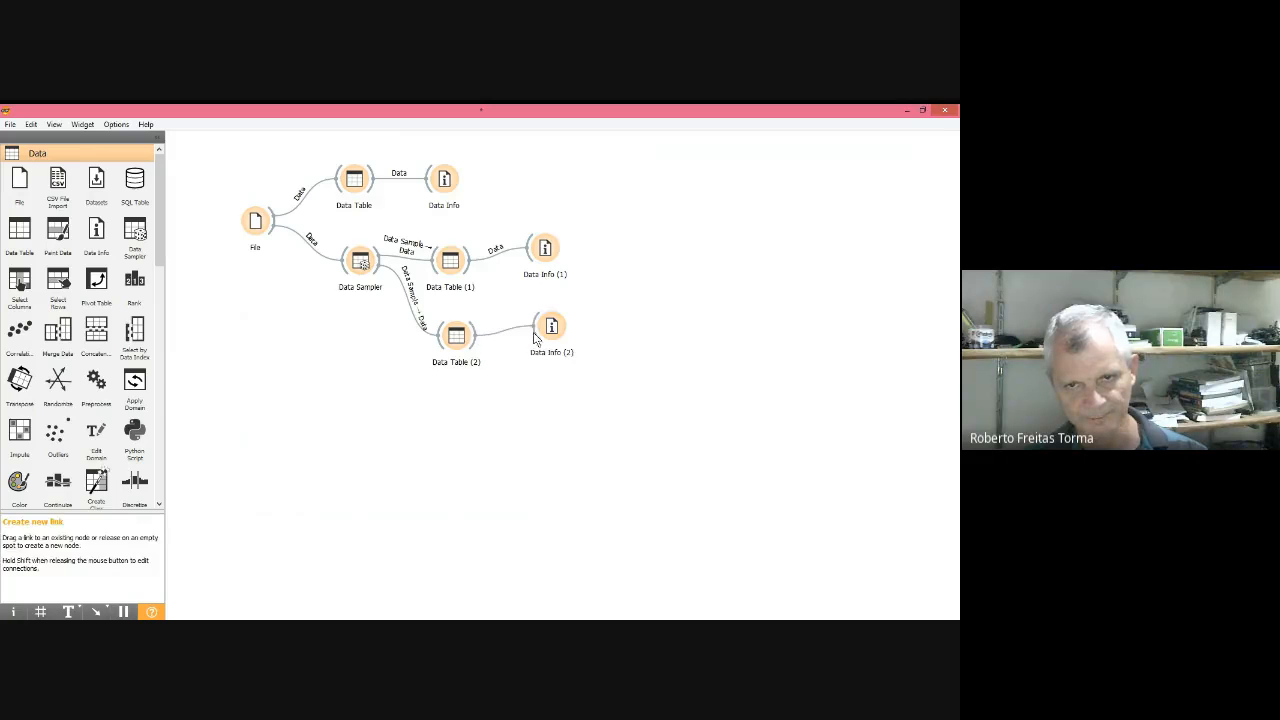
double_click(510, 336)
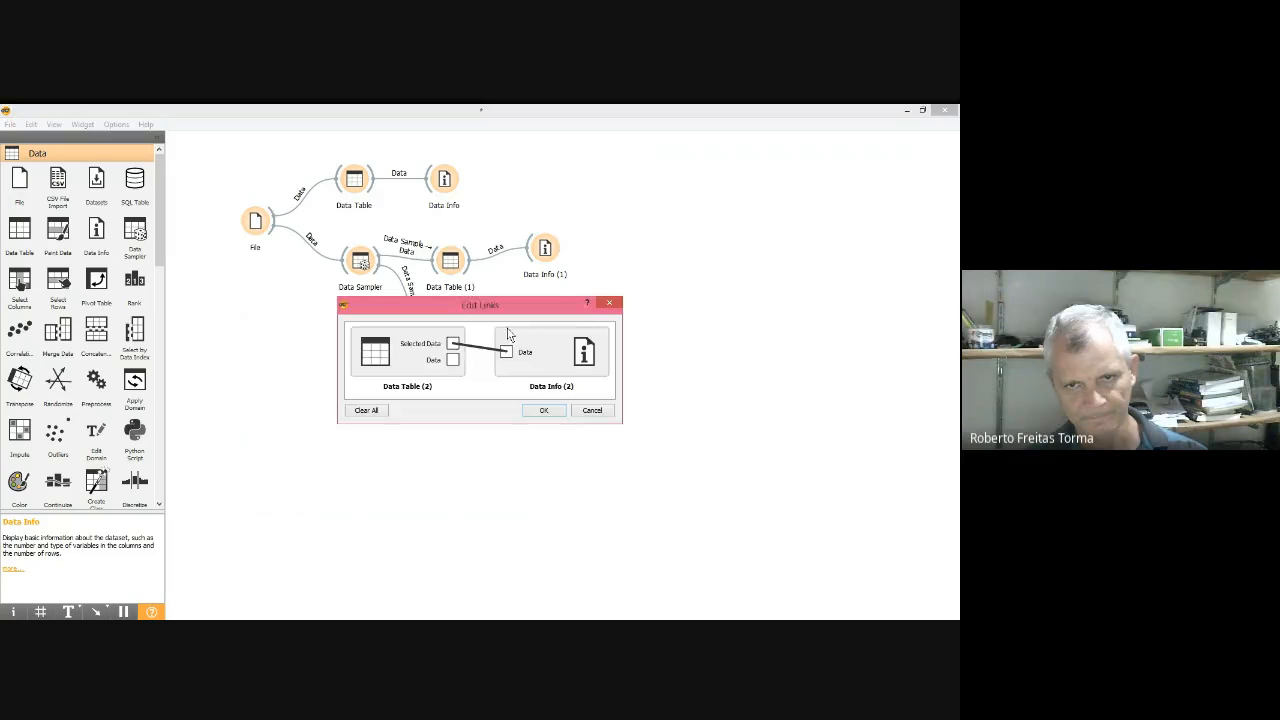
left_click_drag(453, 359, 507, 352)
left_click(543, 410)
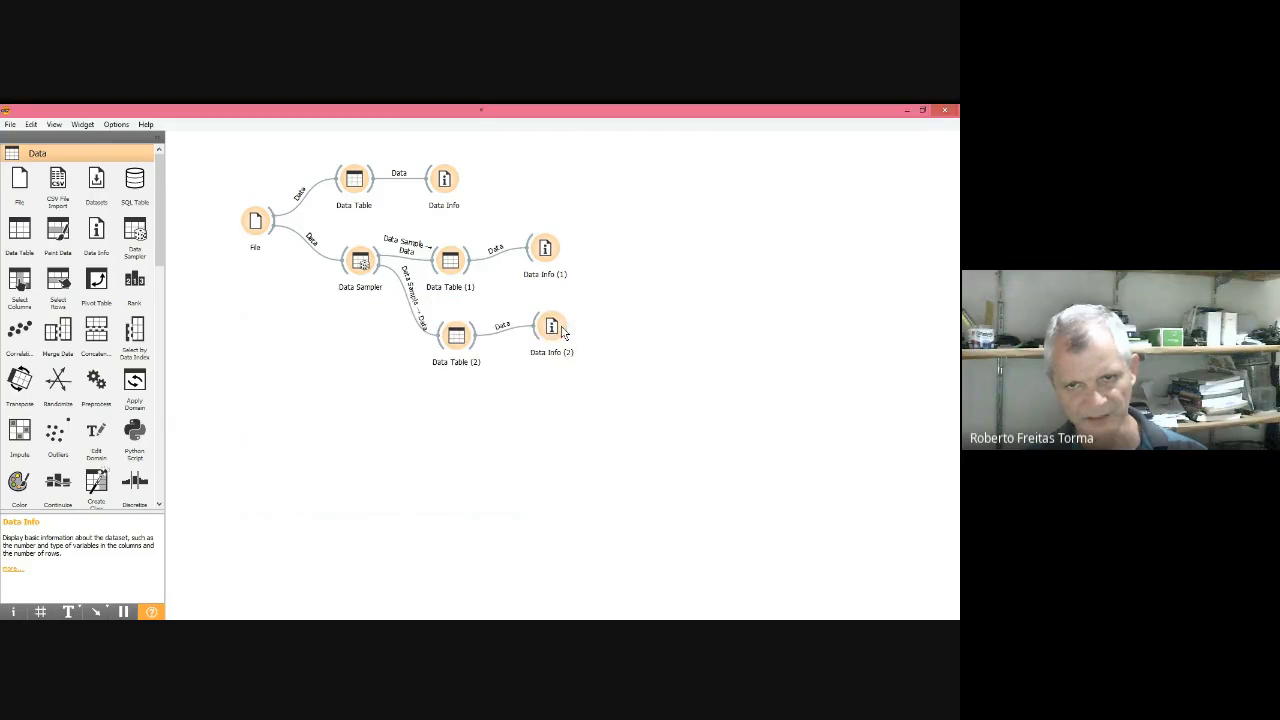
double_click(553, 326)
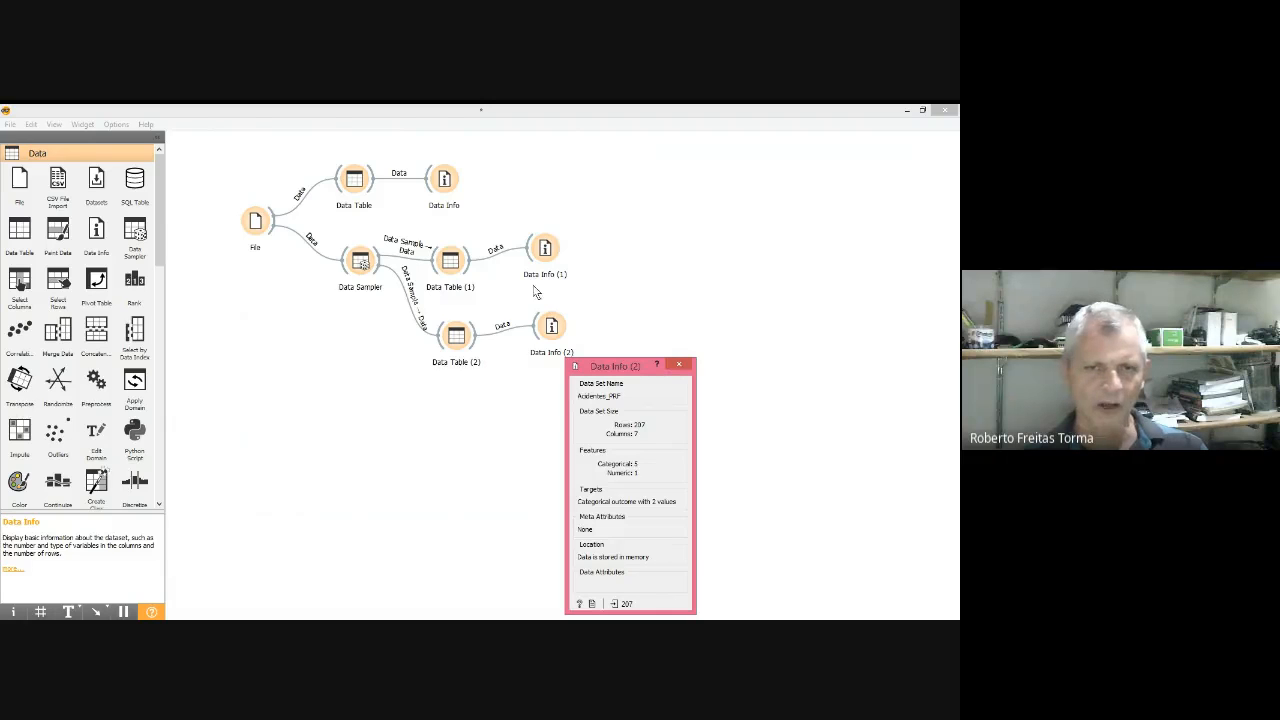
left_click(680, 366)
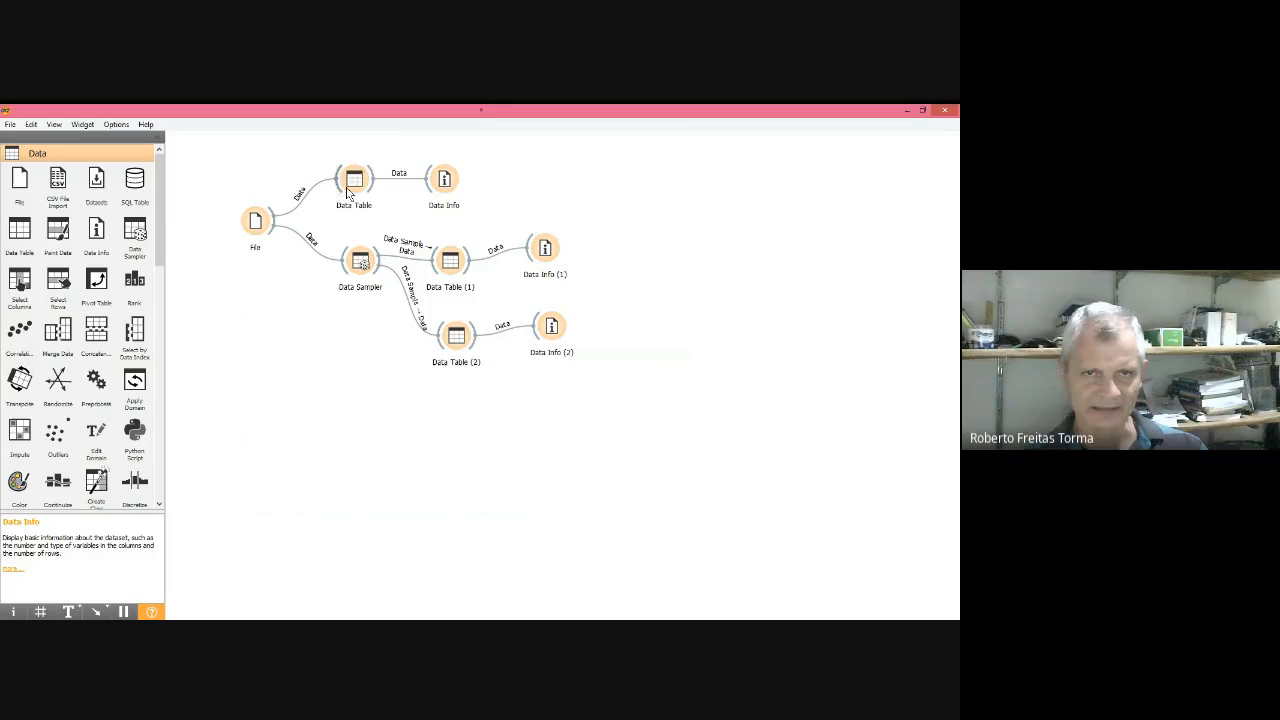
- Compare the sampled records in Data Table (1) with the full records in Data Table, closing each table after viewing
double_click(451, 264)
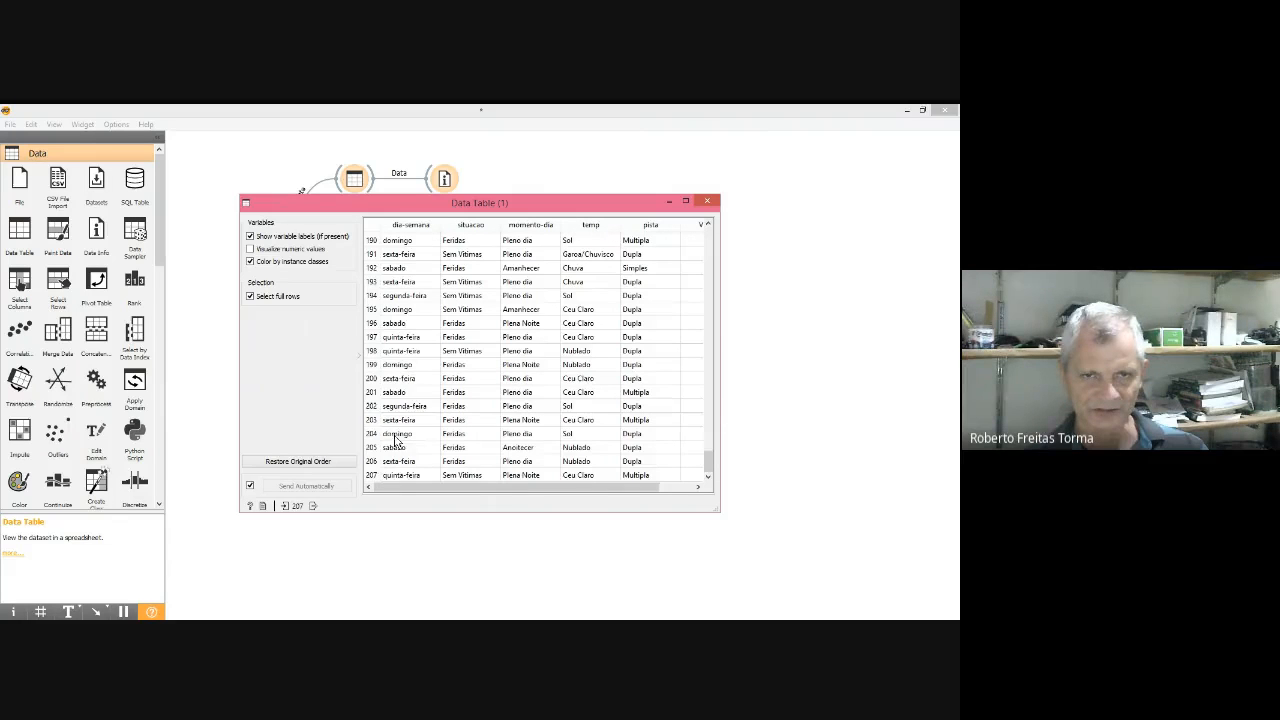
scroll(395, 418, "up", 20)
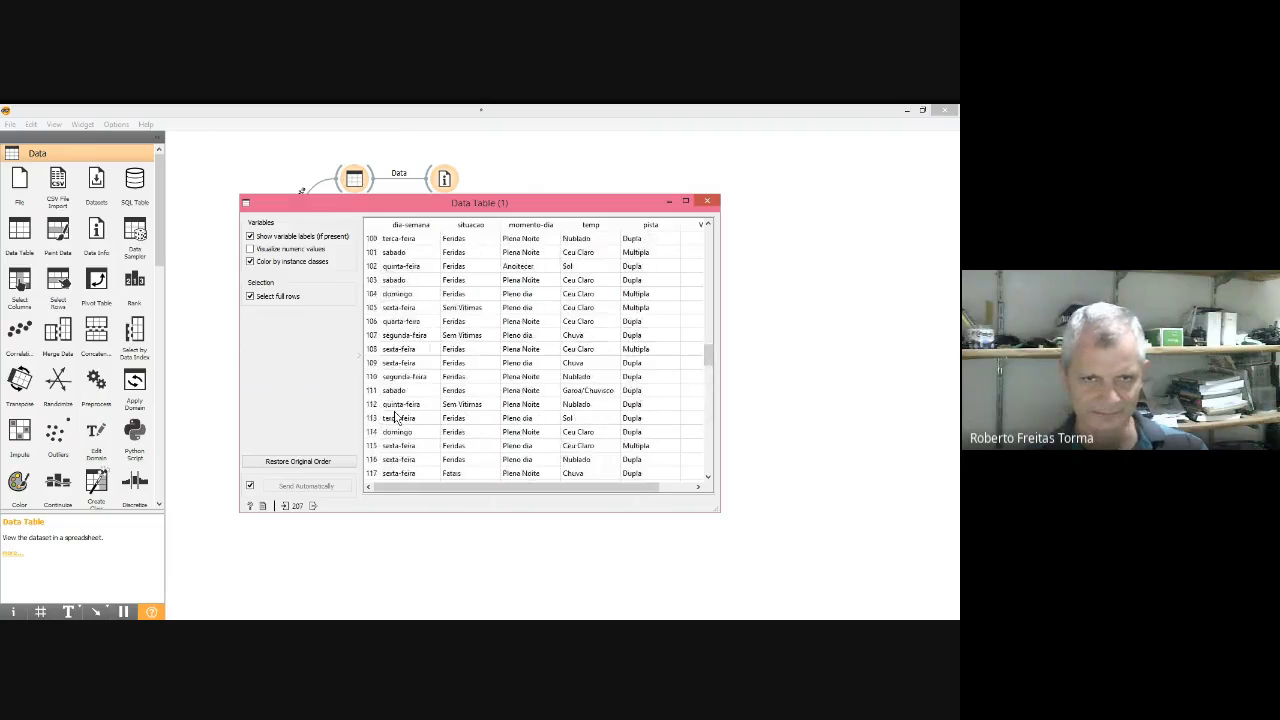
scroll(395, 418, "up", 20)
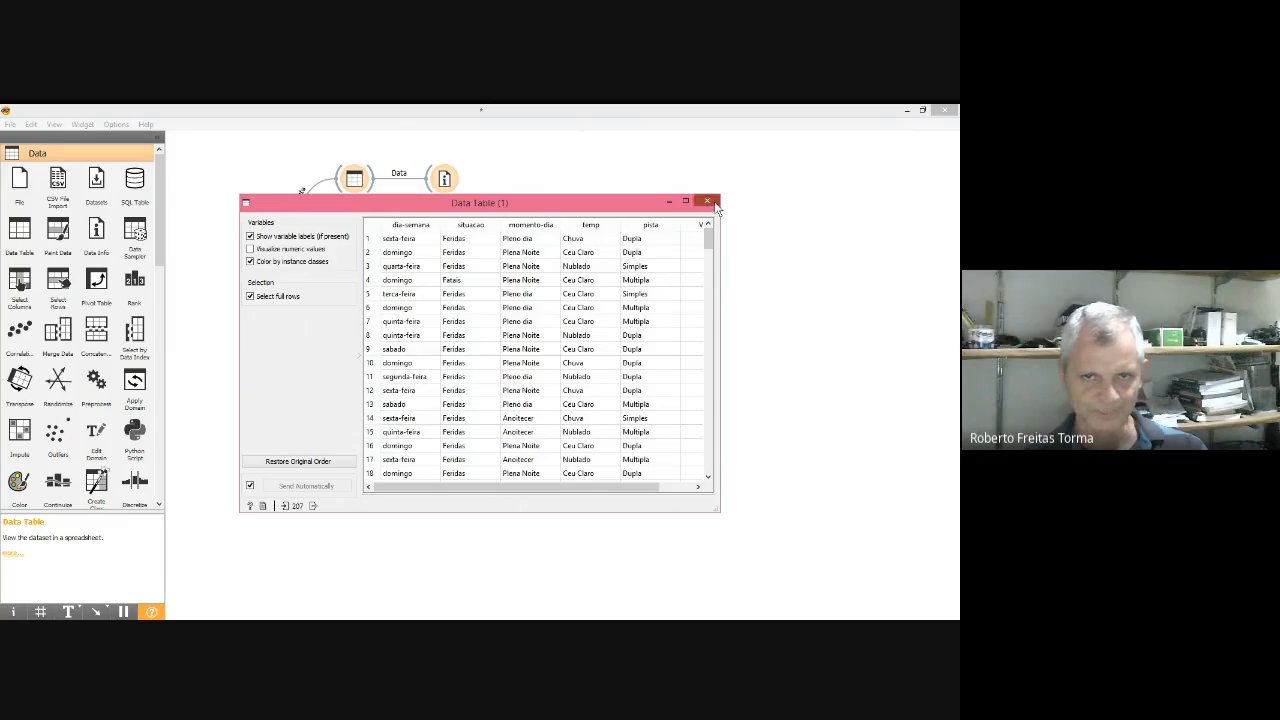
left_click(707, 202)
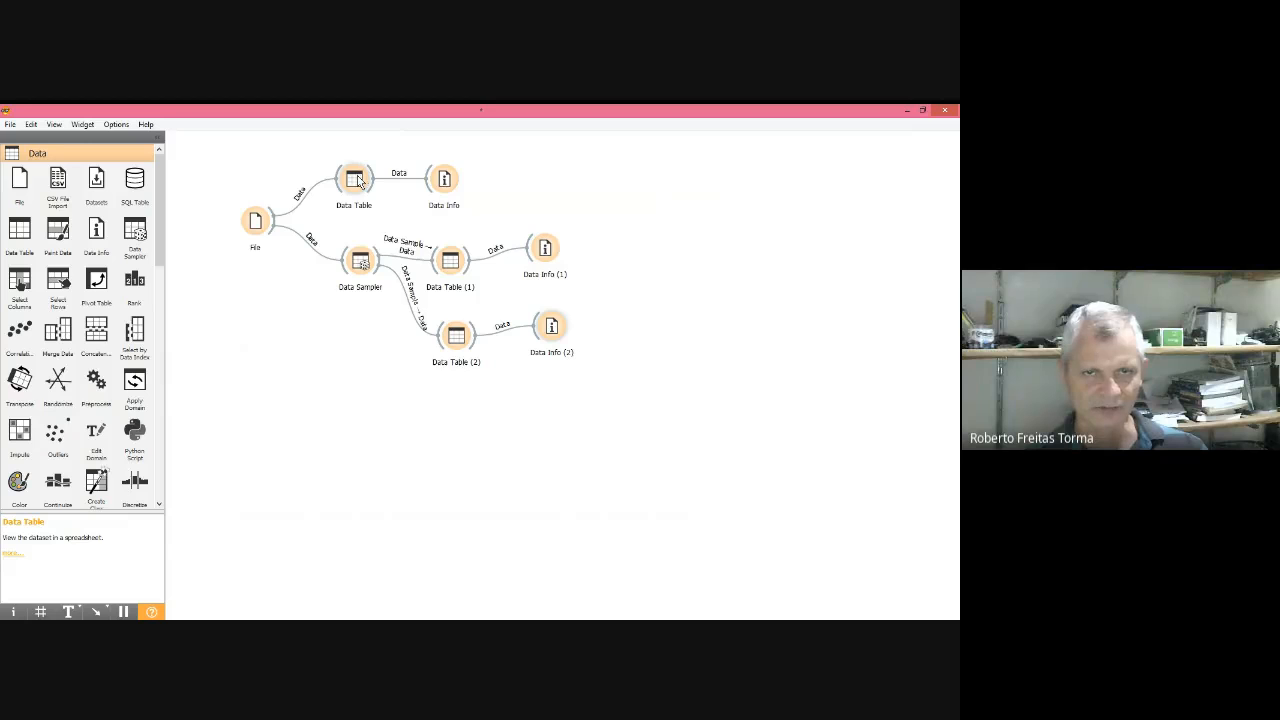
double_click(444, 180)
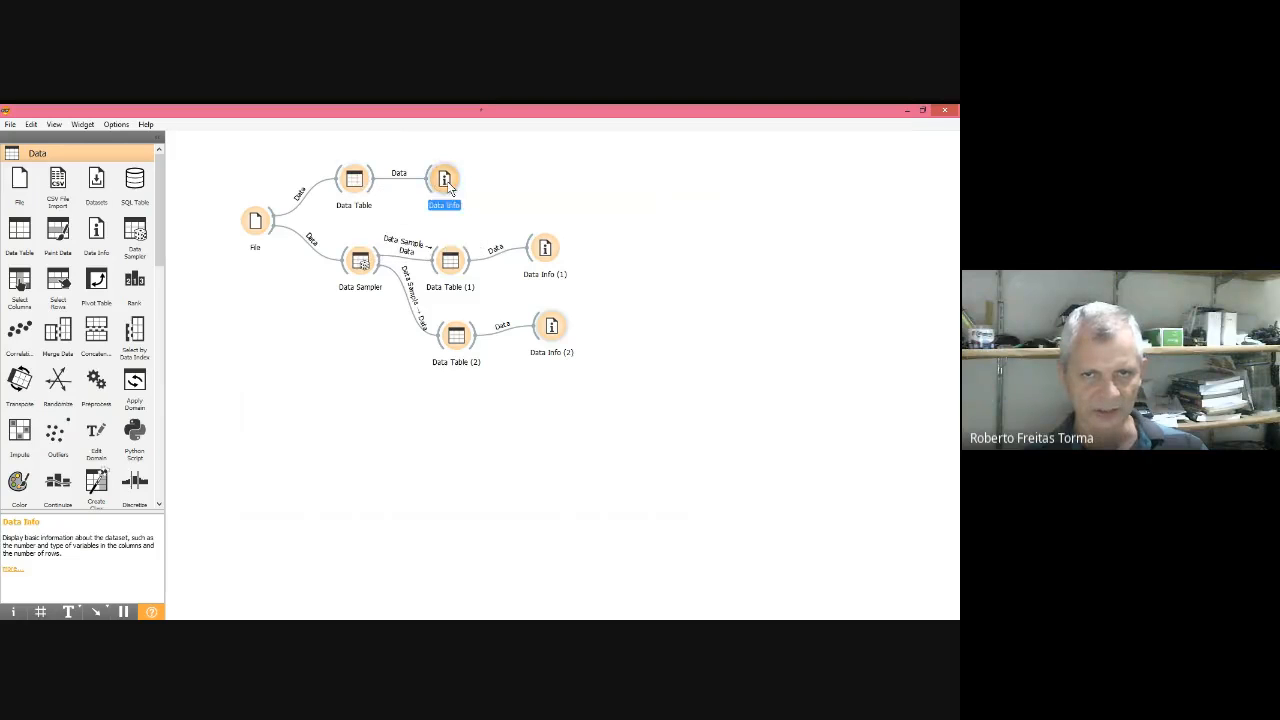
double_click(355, 179)
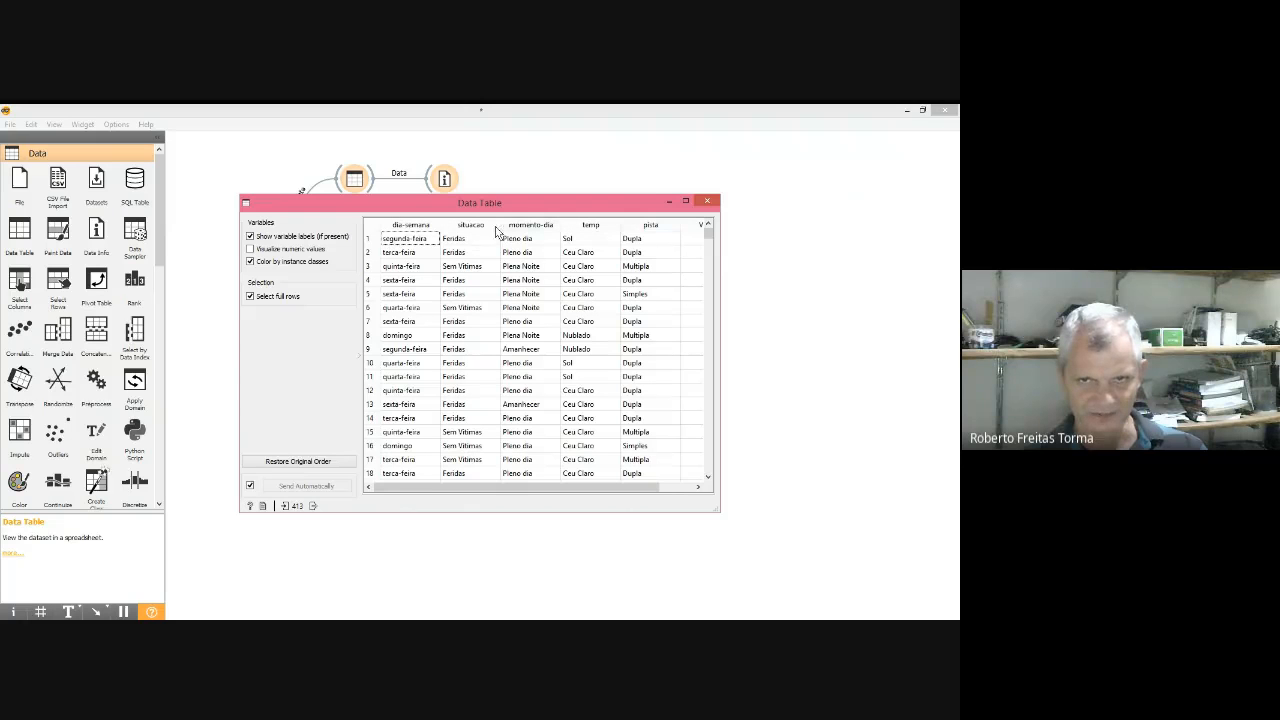
left_click(707, 202)
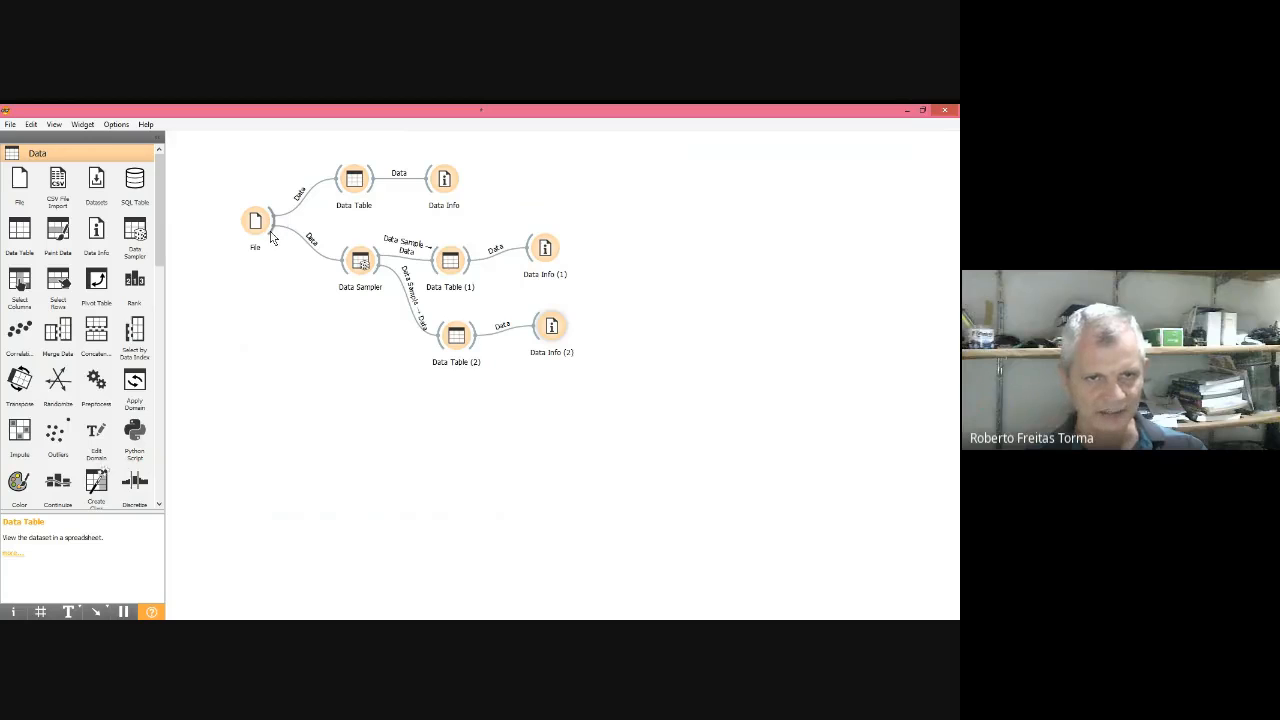
- Add a k-Means widget linked from File, place it below Data Table (2), and check its silhouette scores
left_click_drag(270, 236, 271, 238)
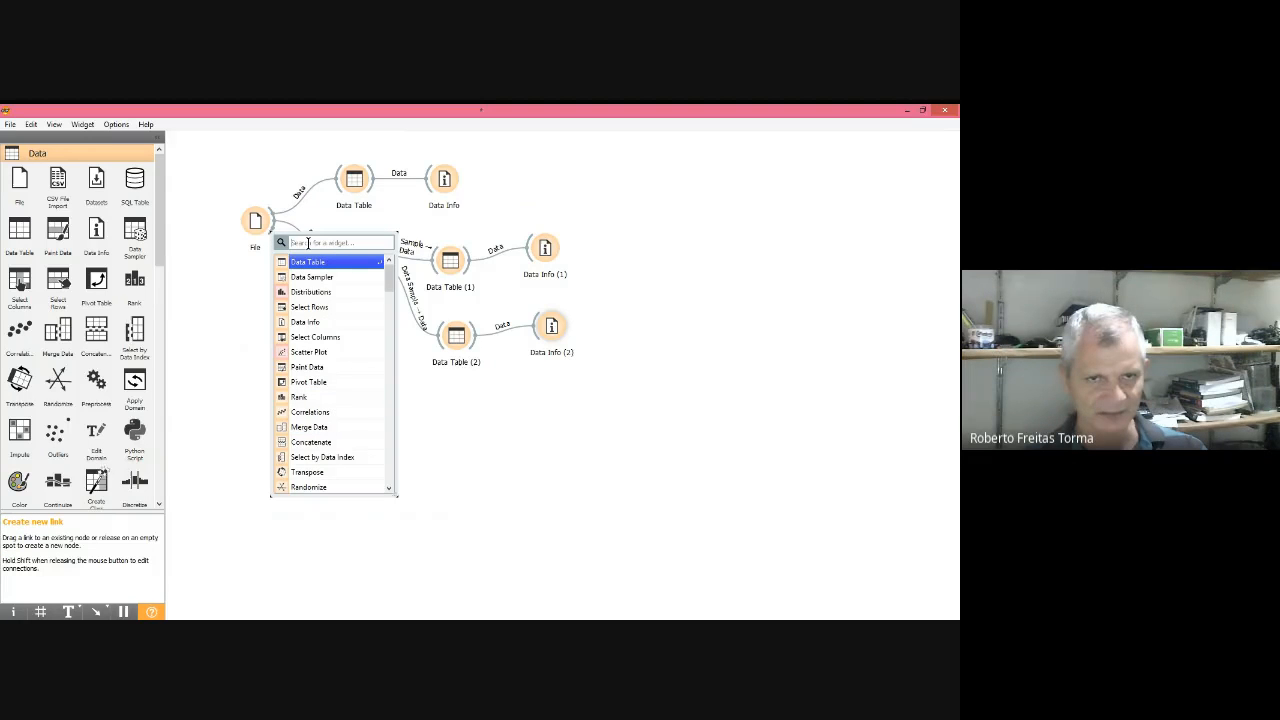
type("k-")
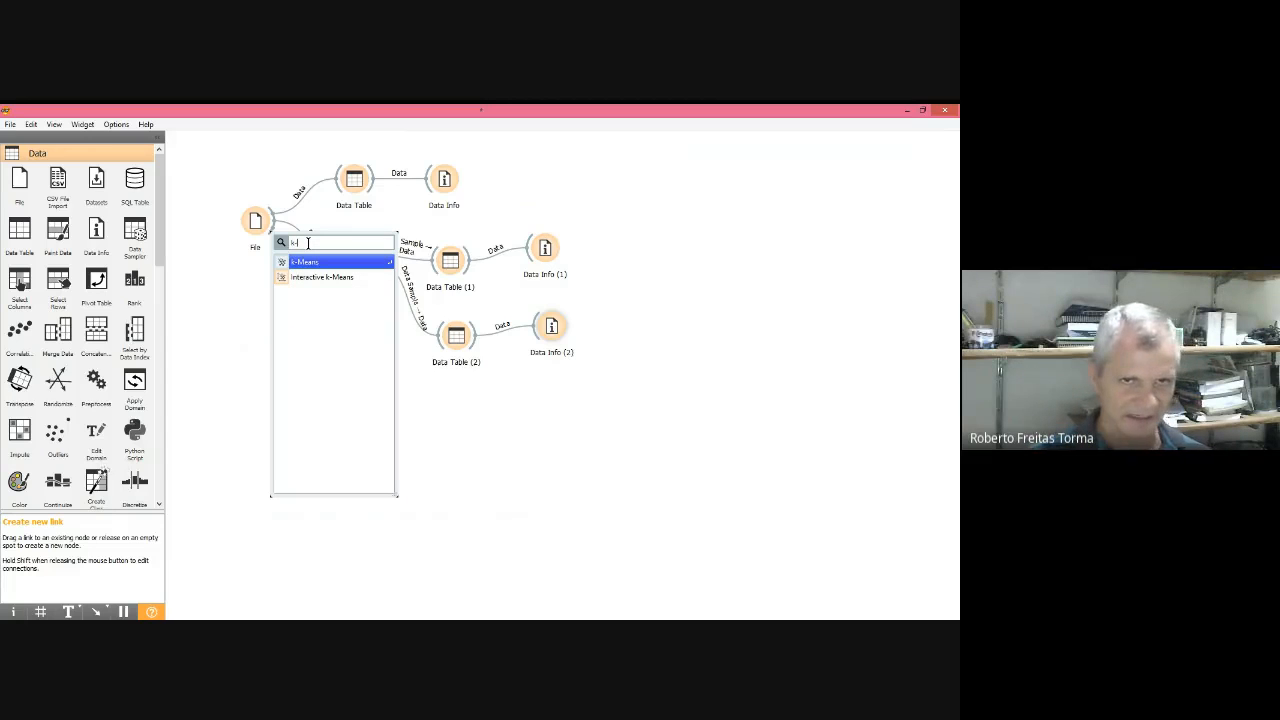
left_click(303, 262)
left_click_drag(296, 240, 411, 406)
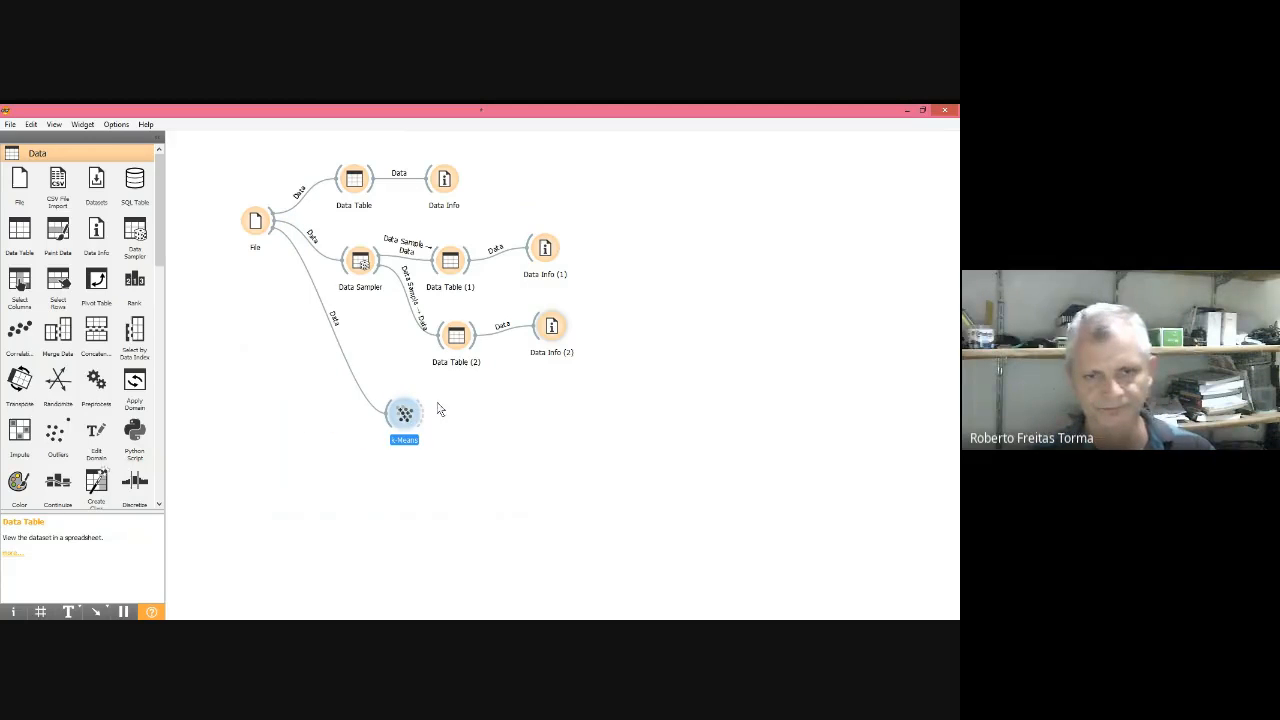
double_click(402, 415)
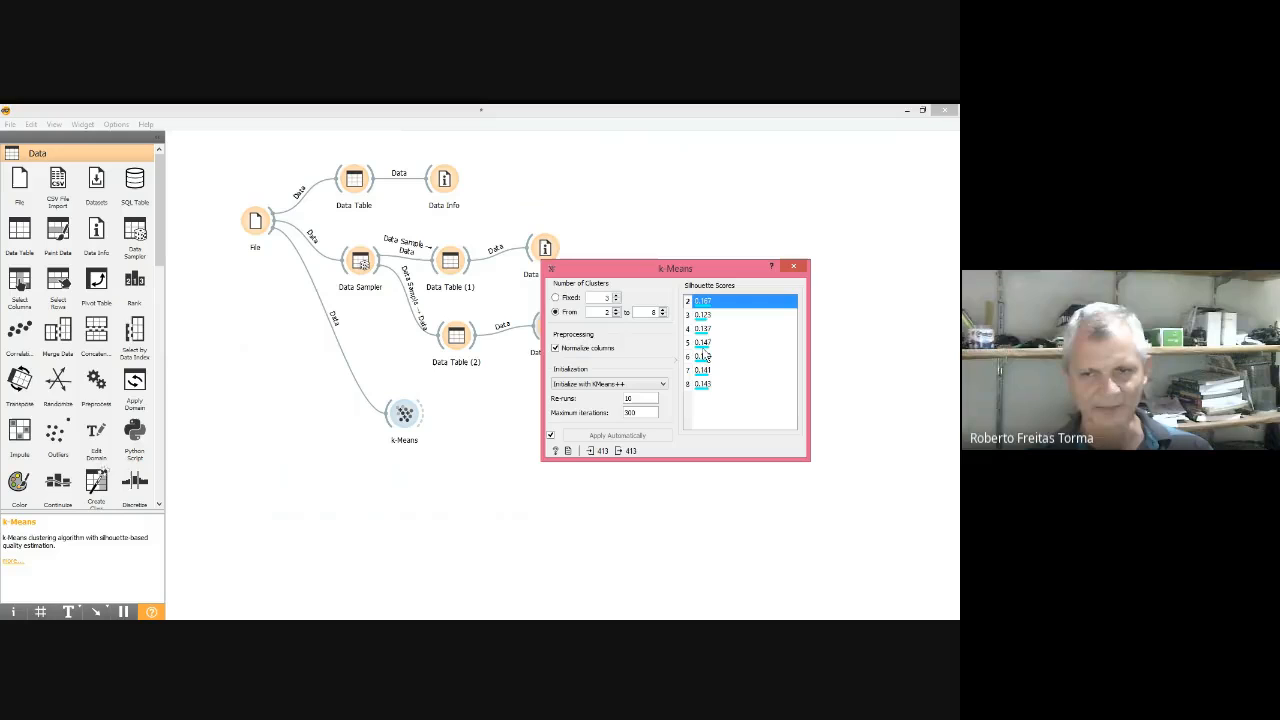
left_click(793, 266)
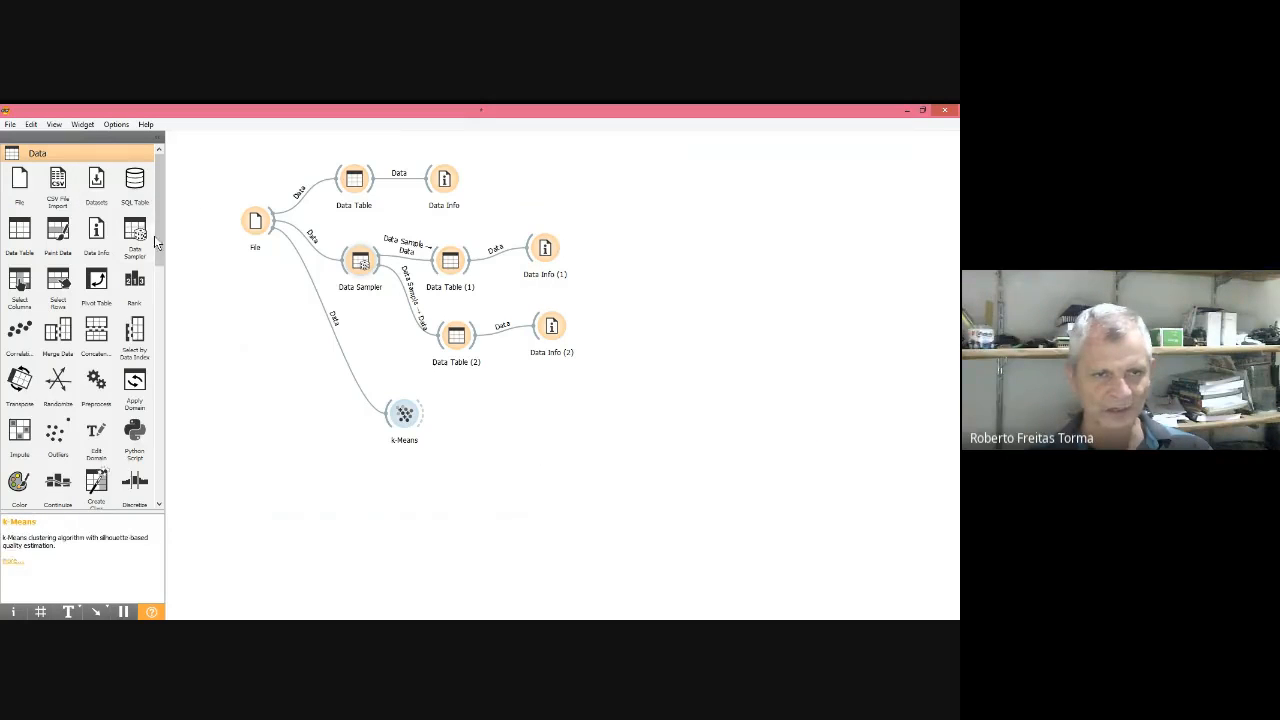
- Add a Data Table widget linked from k-Means, and examine the Cluster and Silhouette columns in it
mouse_move(19, 229)
left_mouse_down()
mouse_move(494, 414)
mouse_move(426, 415)
mouse_move(494, 424)
left_mouse_up()
double_click(494, 418)
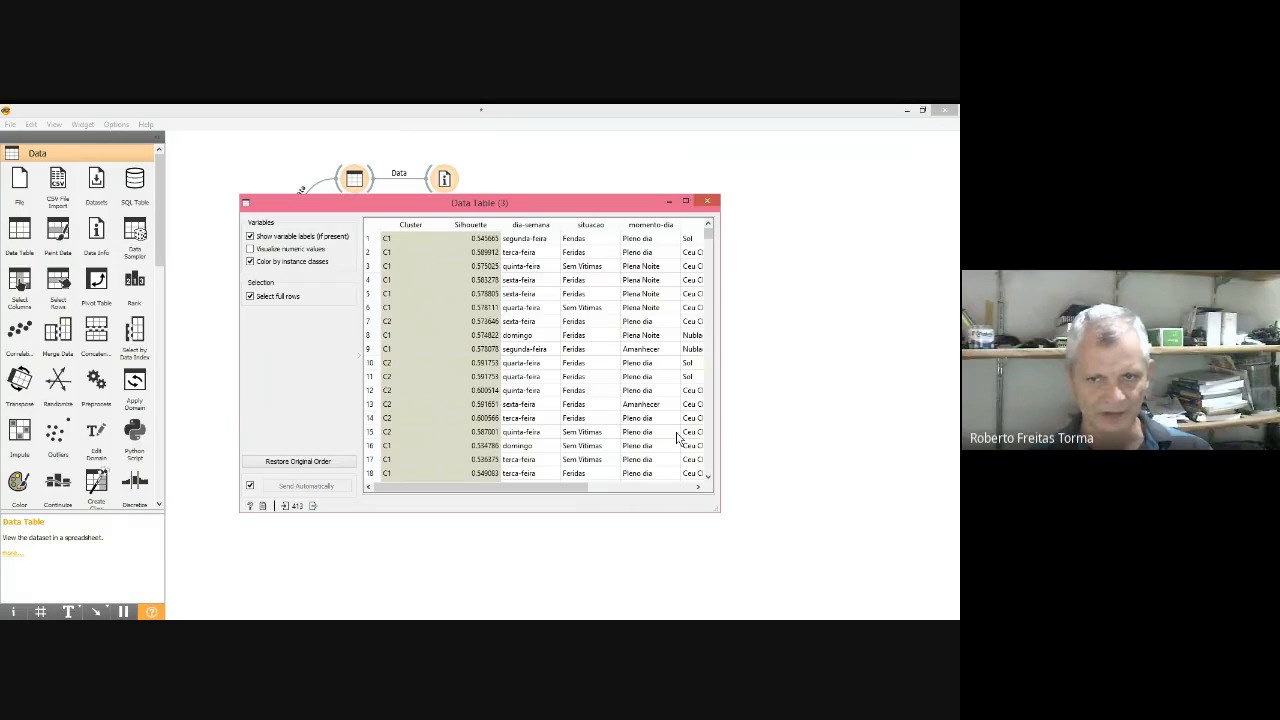
left_click_drag(575, 486, 435, 482)
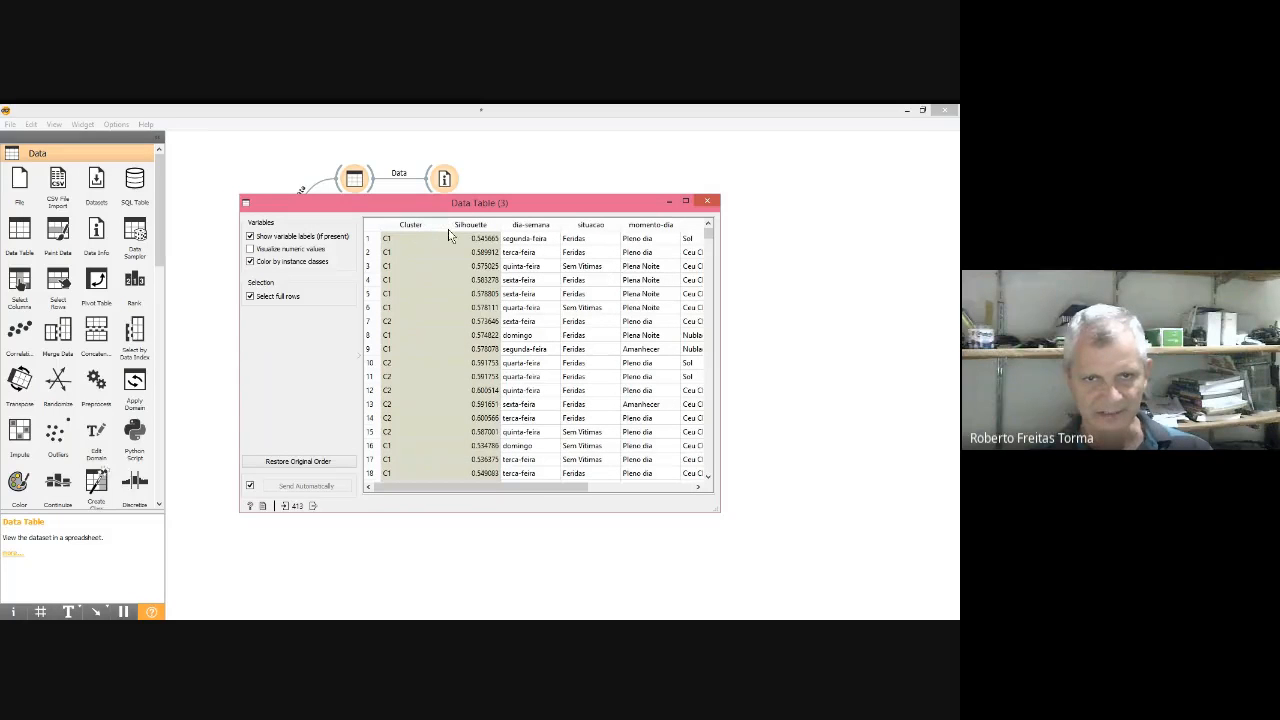
left_click(707, 201)
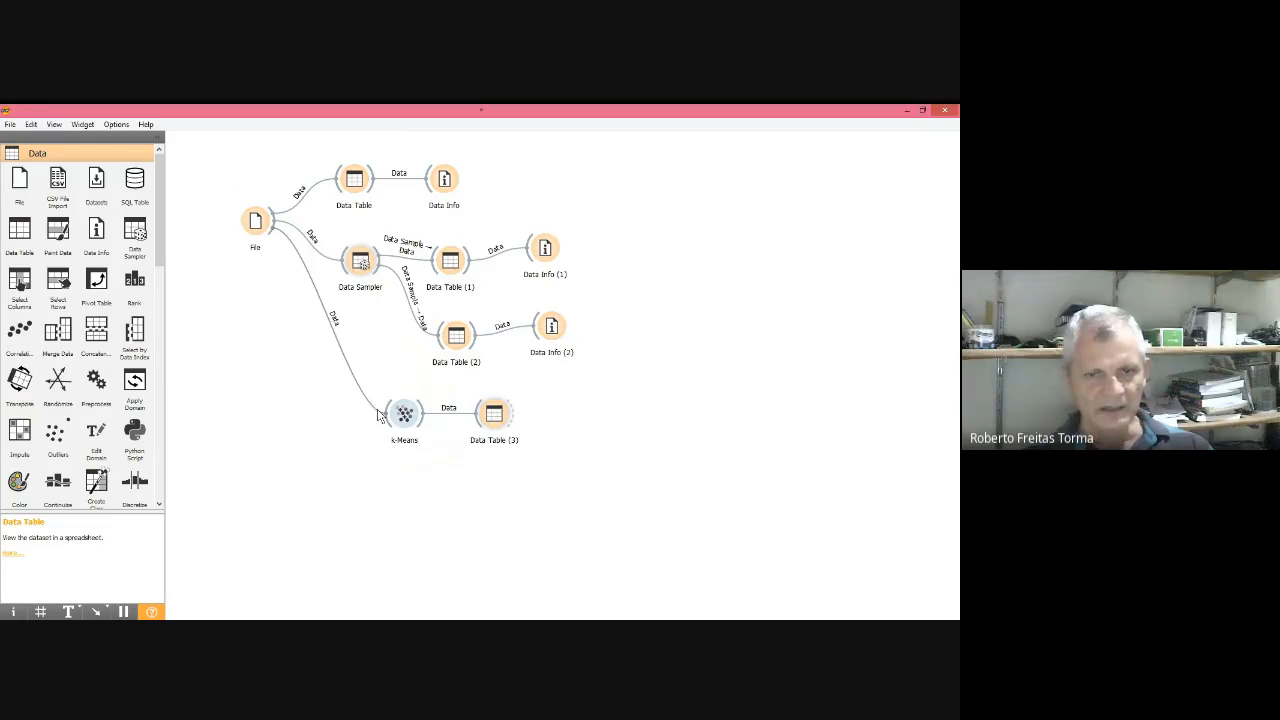
- Add a Scatter Plot widget below Data Table (3), connect k-Means to it and open the plot
left_click_drag(160, 249, 160, 340)
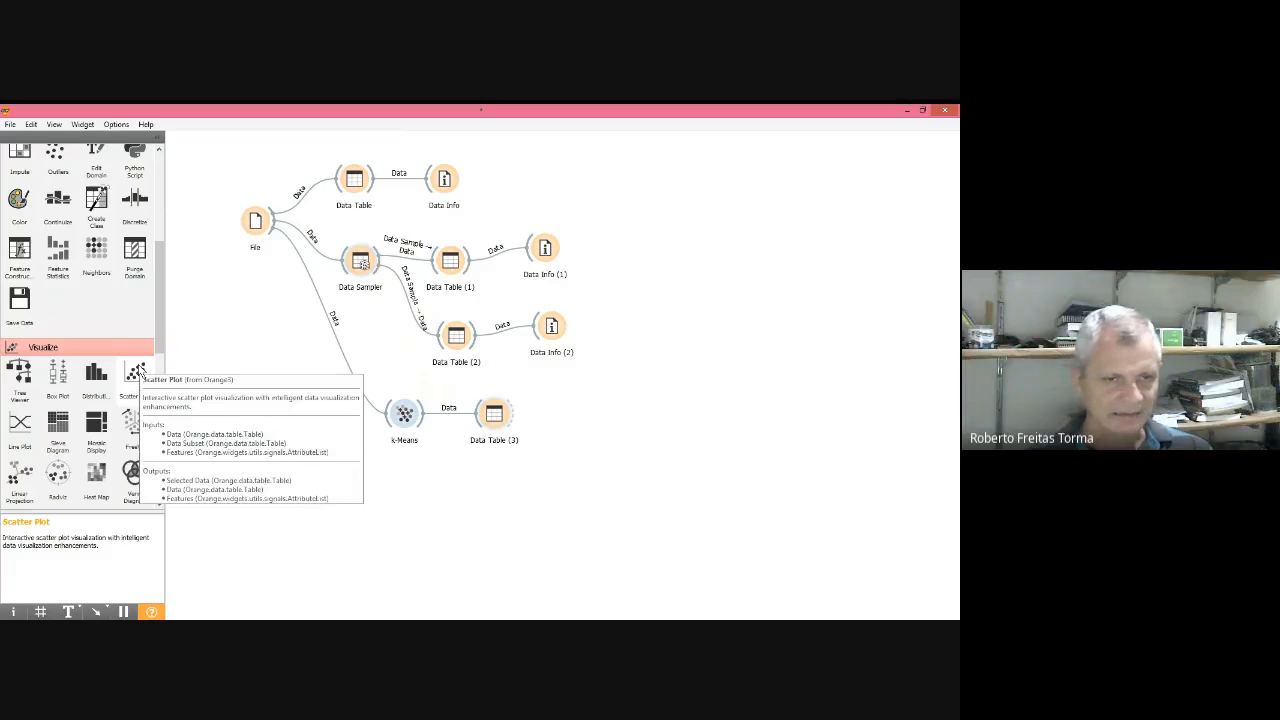
left_click_drag(138, 373, 507, 497)
left_click_drag(423, 413, 485, 495)
double_click(501, 500)
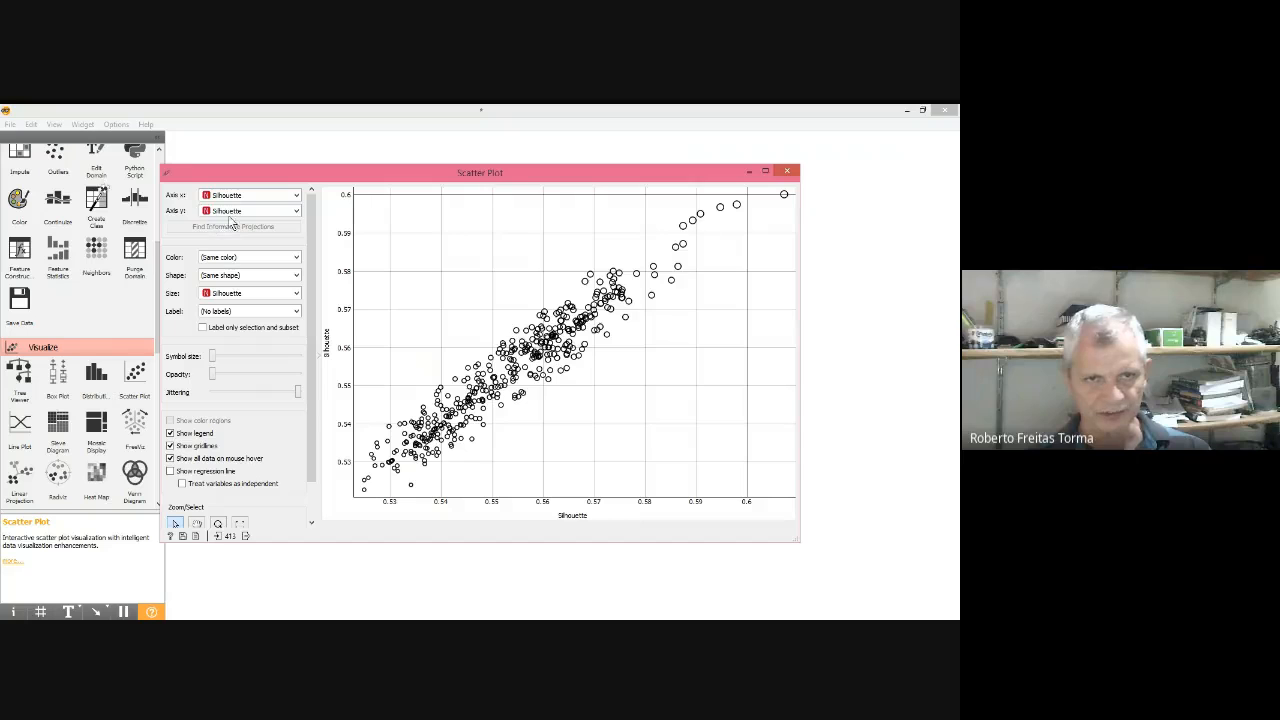
- Set both scatter plot axes to Vitimas, color the points by temp, and inspect the point details before closing the plot
left_click(236, 211)
left_click(226, 224)
left_click(238, 195)
left_click(232, 209)
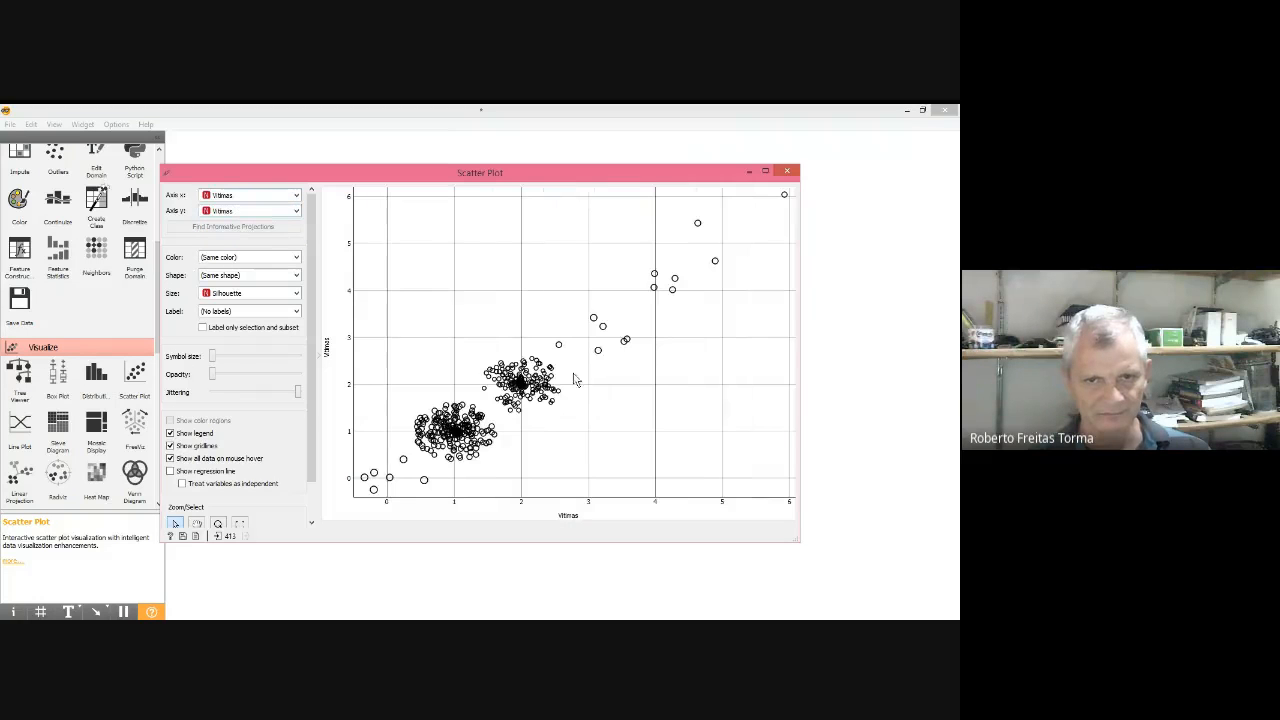
left_click(213, 262)
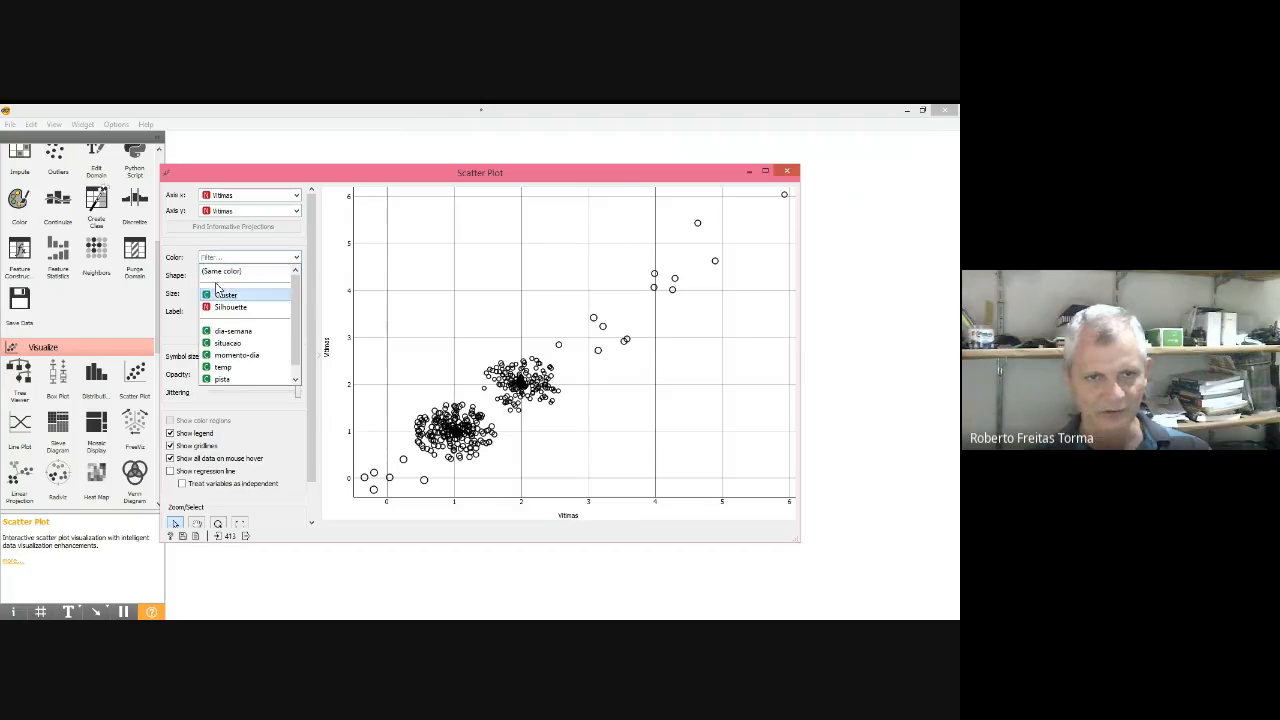
left_click(222, 367)
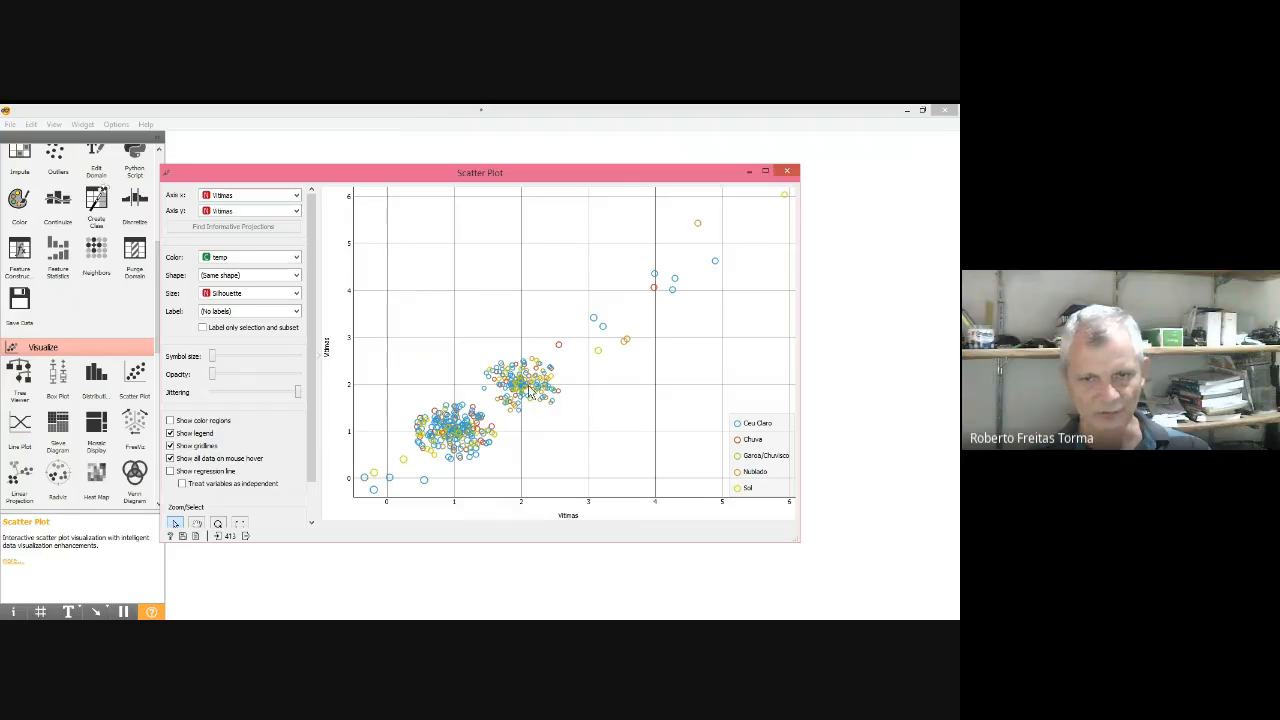
mouse_move(524, 392)
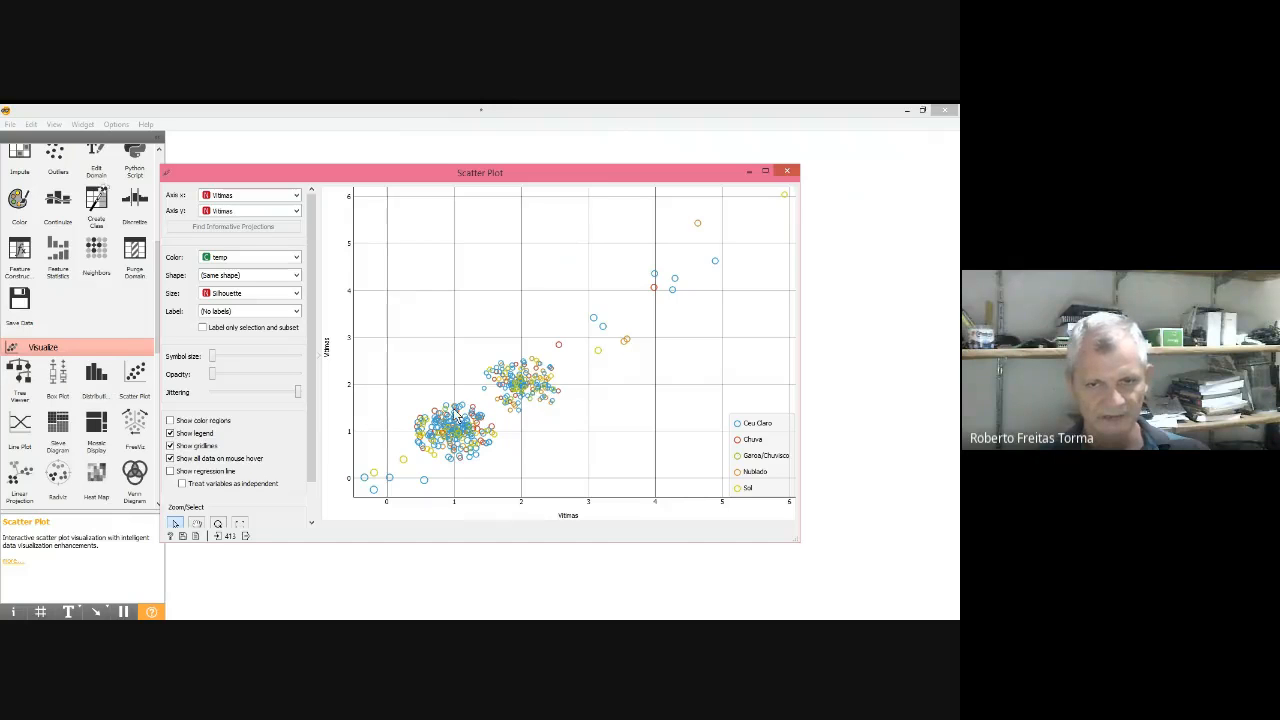
mouse_move(440, 437)
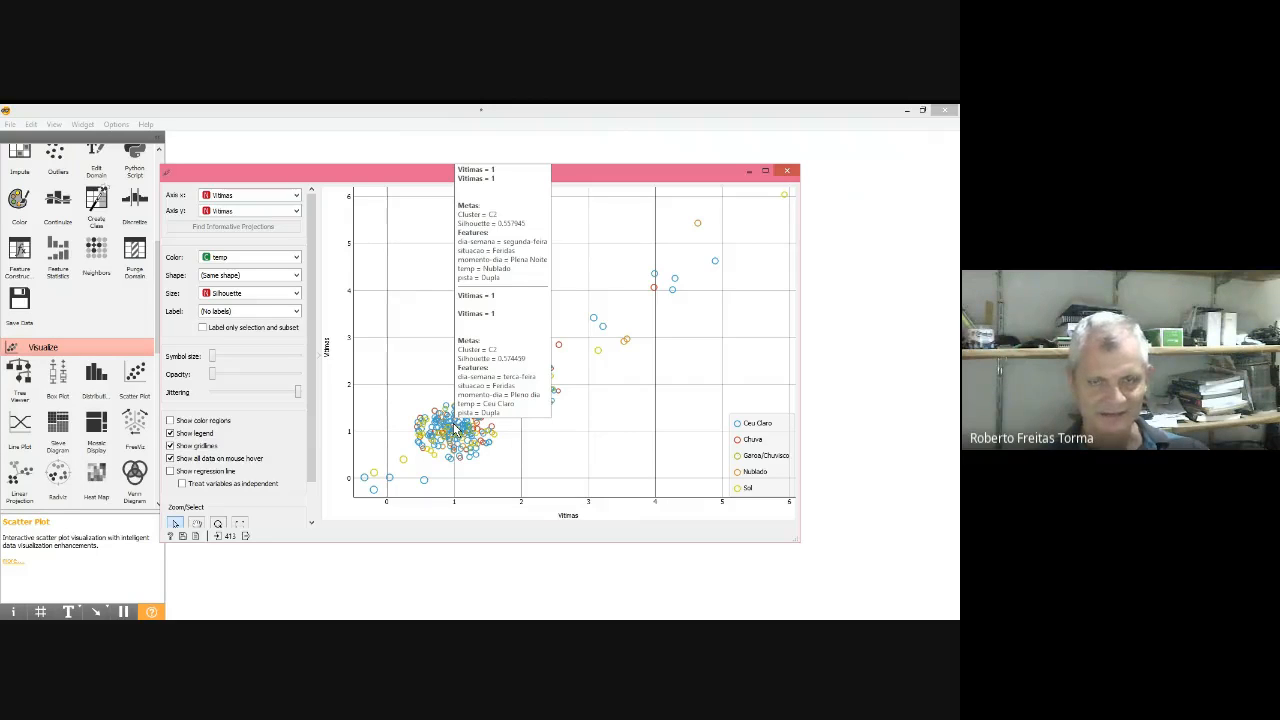
left_click(787, 171)
- In k-Means, try a minimum of 4 clusters, restore the minimum to 3 and close the widget
left_click(404, 416)
double_click(404, 416)
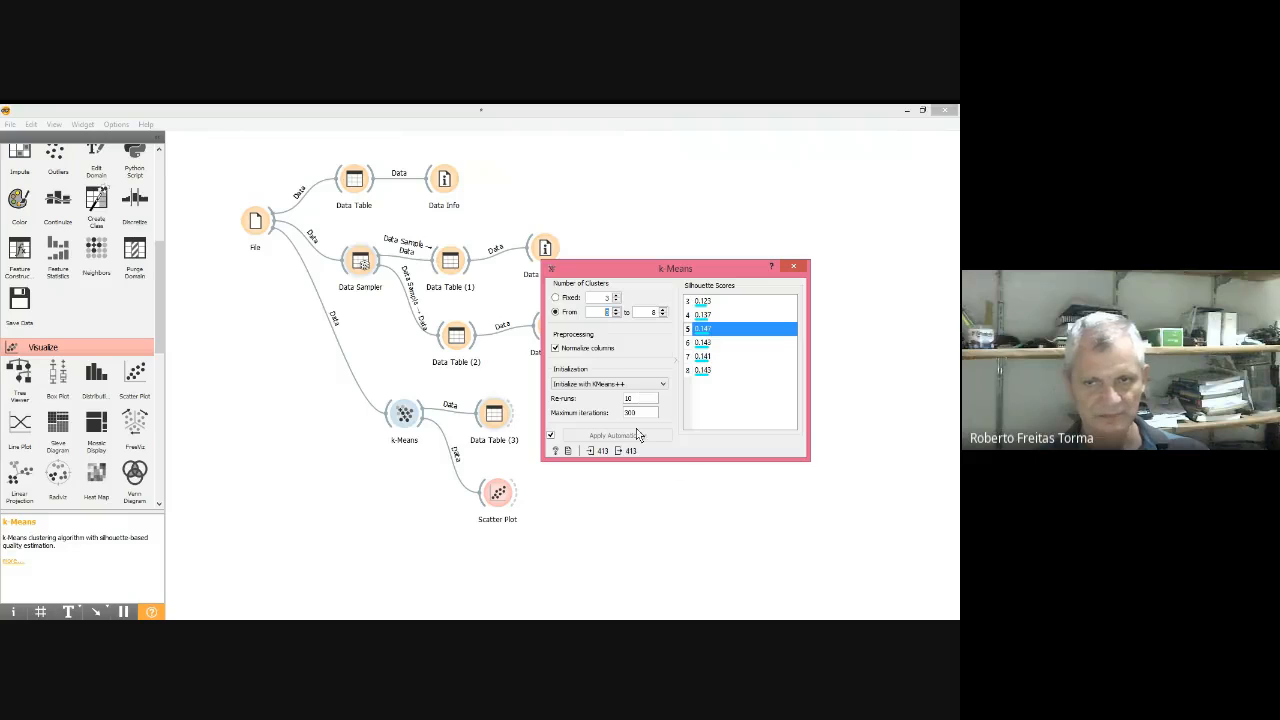
left_click(617, 309)
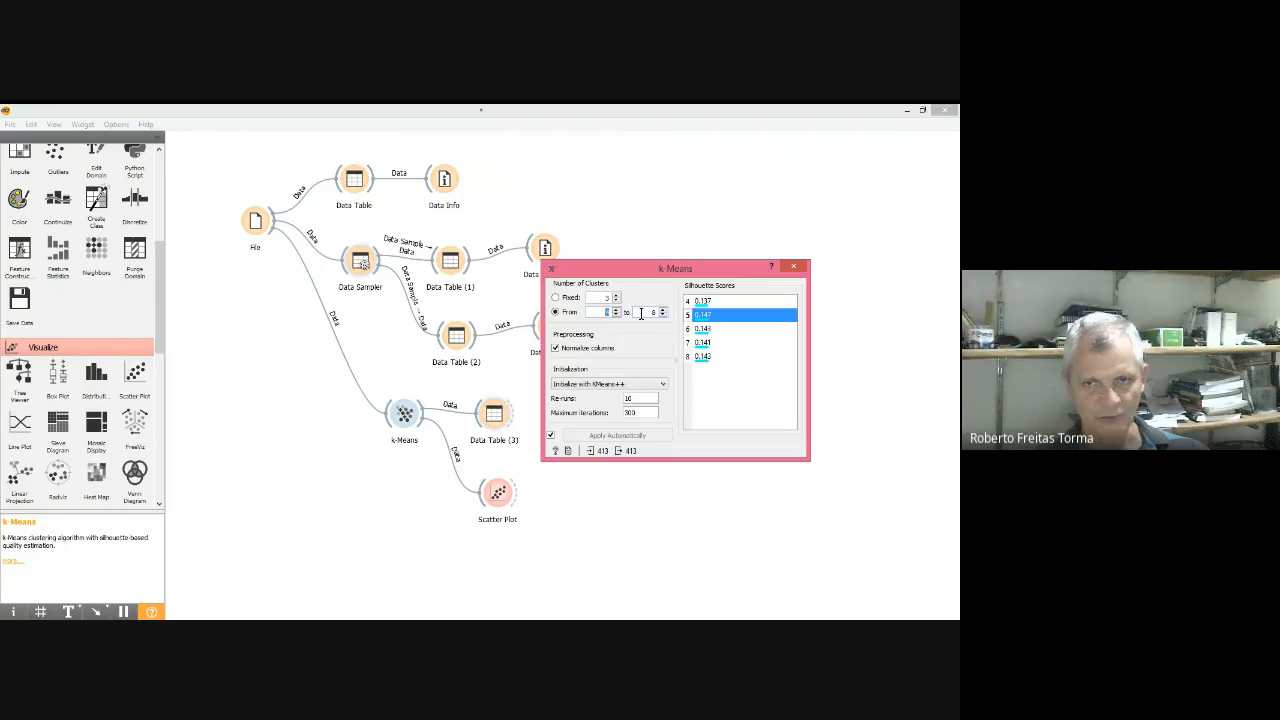
left_click(616, 315)
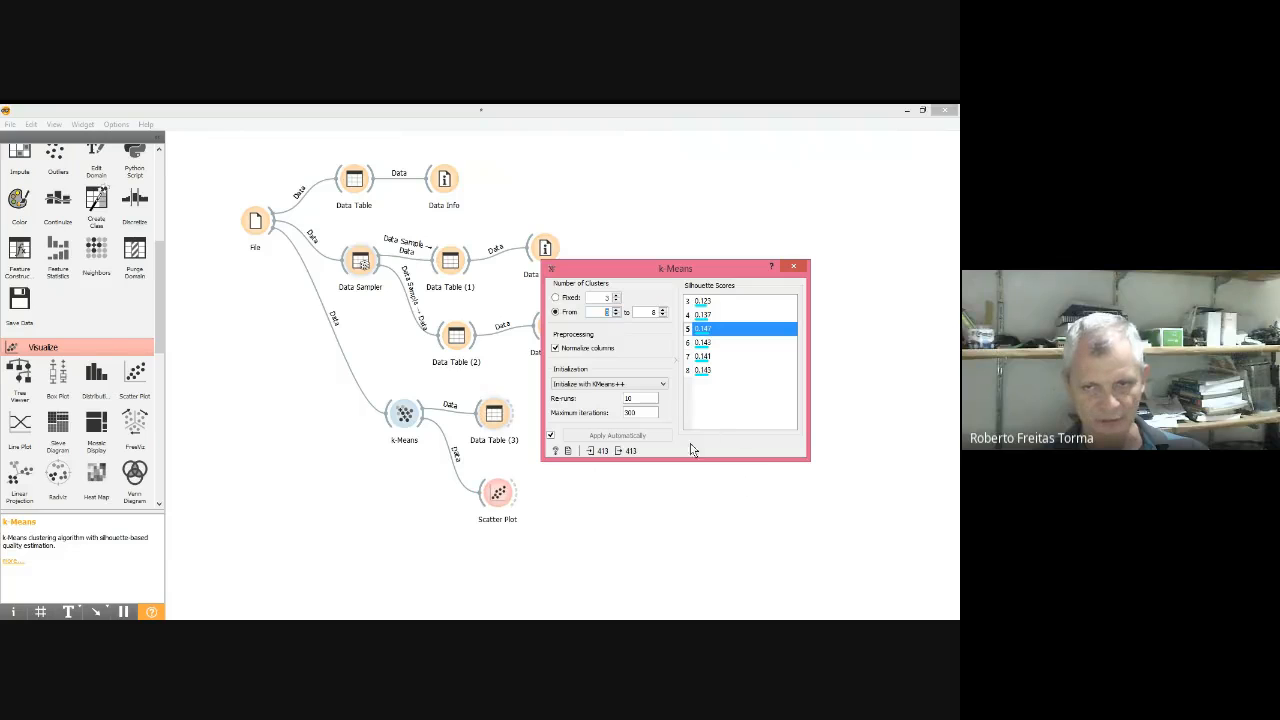
left_click(797, 270)
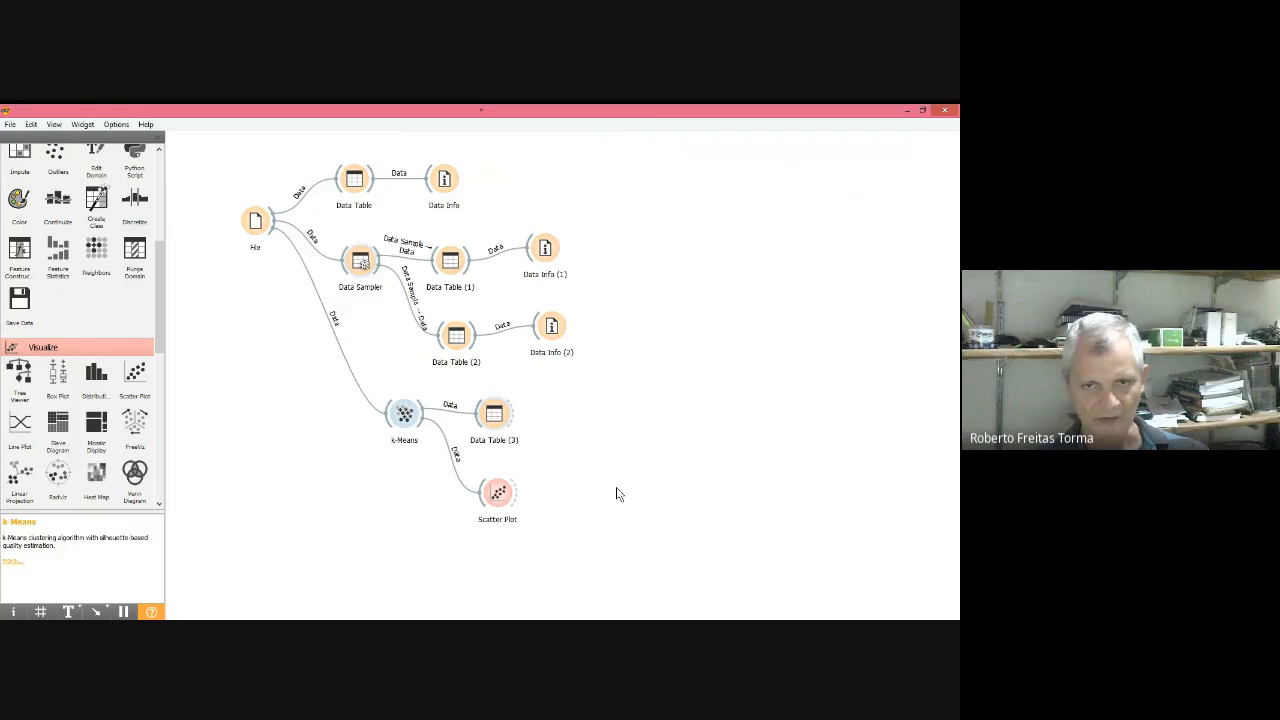
- Reopen the Scatter Plot, examine the cluster and feature details of the points at Vitimas 2, and close it
left_click(505, 498)
double_click(505, 498)
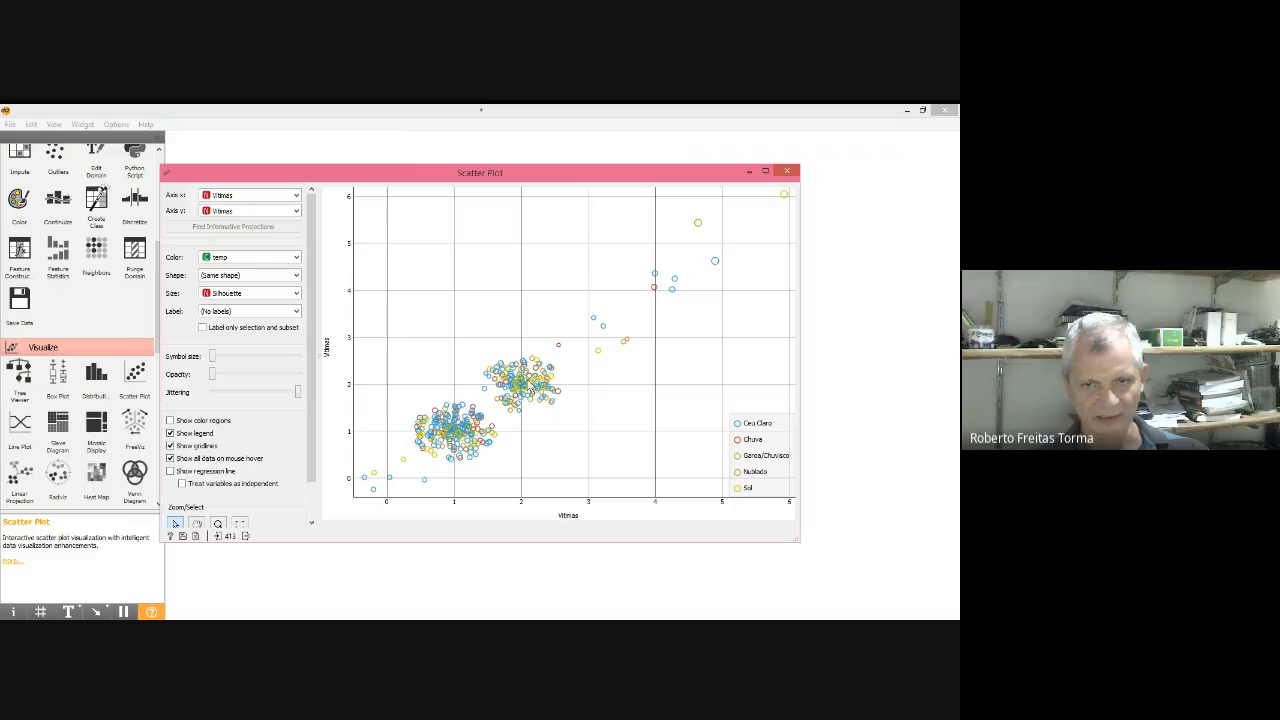
mouse_move(528, 391)
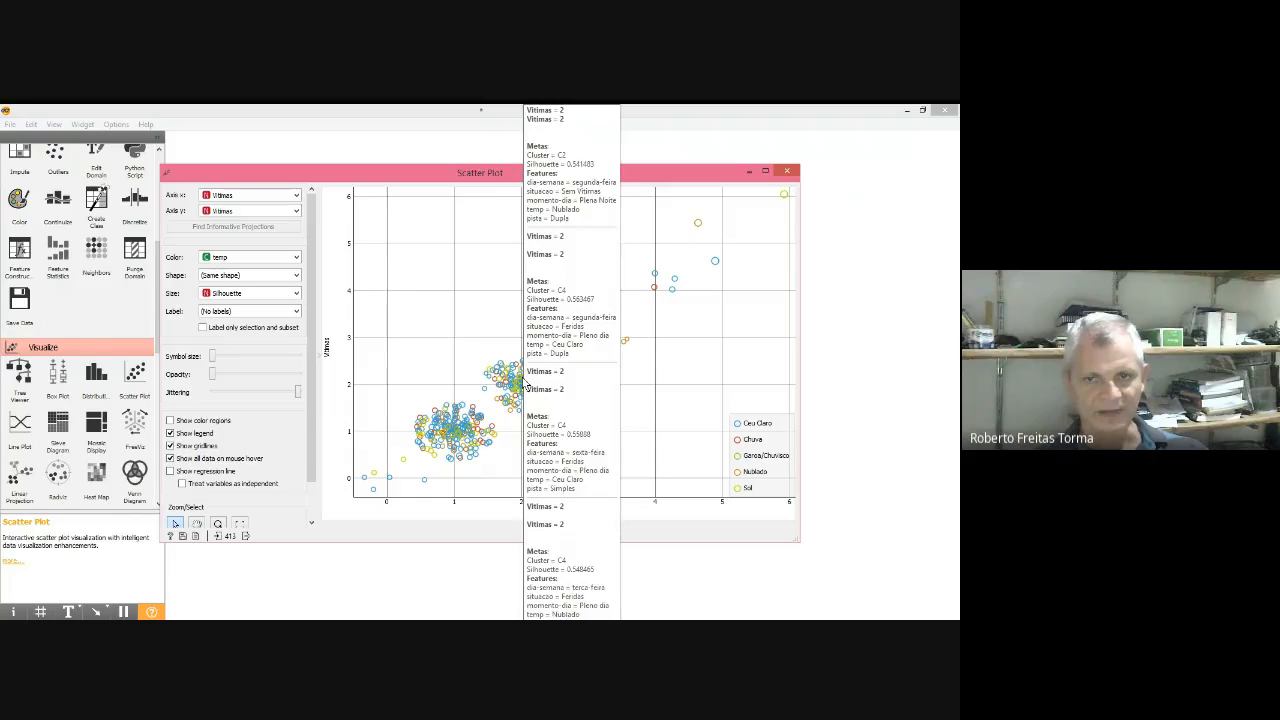
left_click(787, 170)
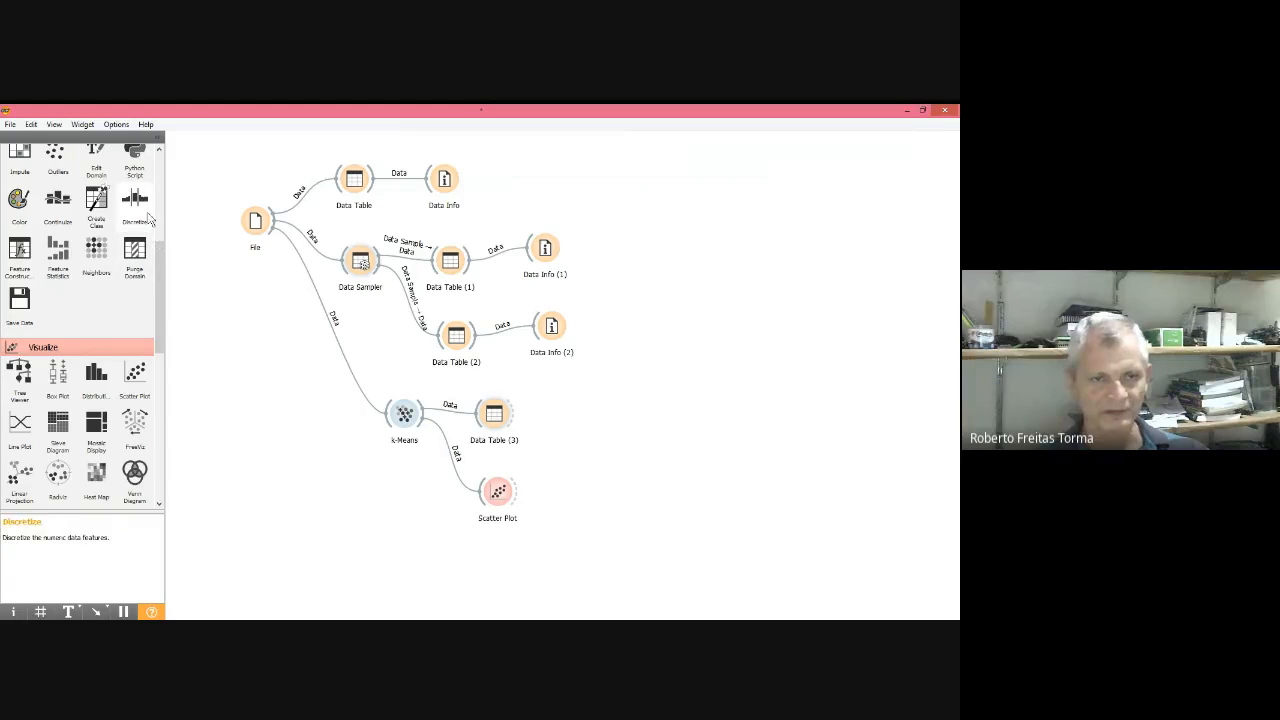
- Add a Distributions widget and place it in the empty area to the right of Data Info
scroll(150, 331, "up", 2)
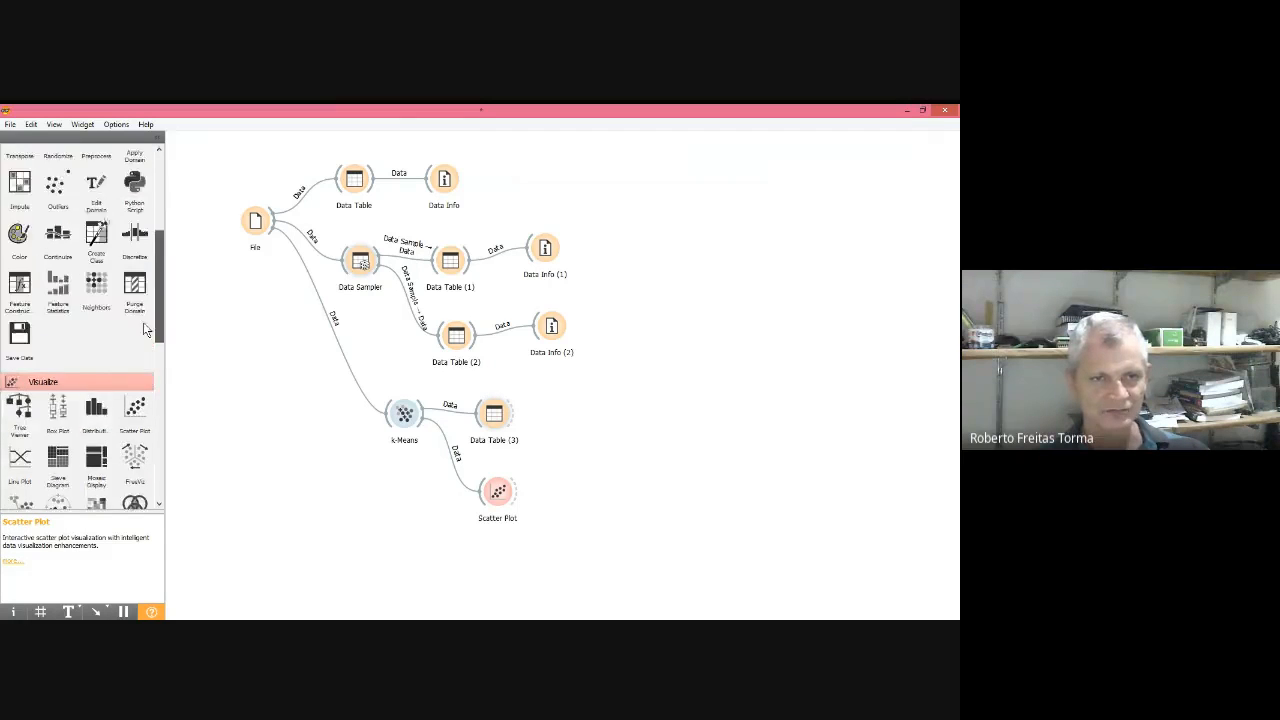
scroll(146, 330, "up", 5)
scroll(142, 240, "down", 5)
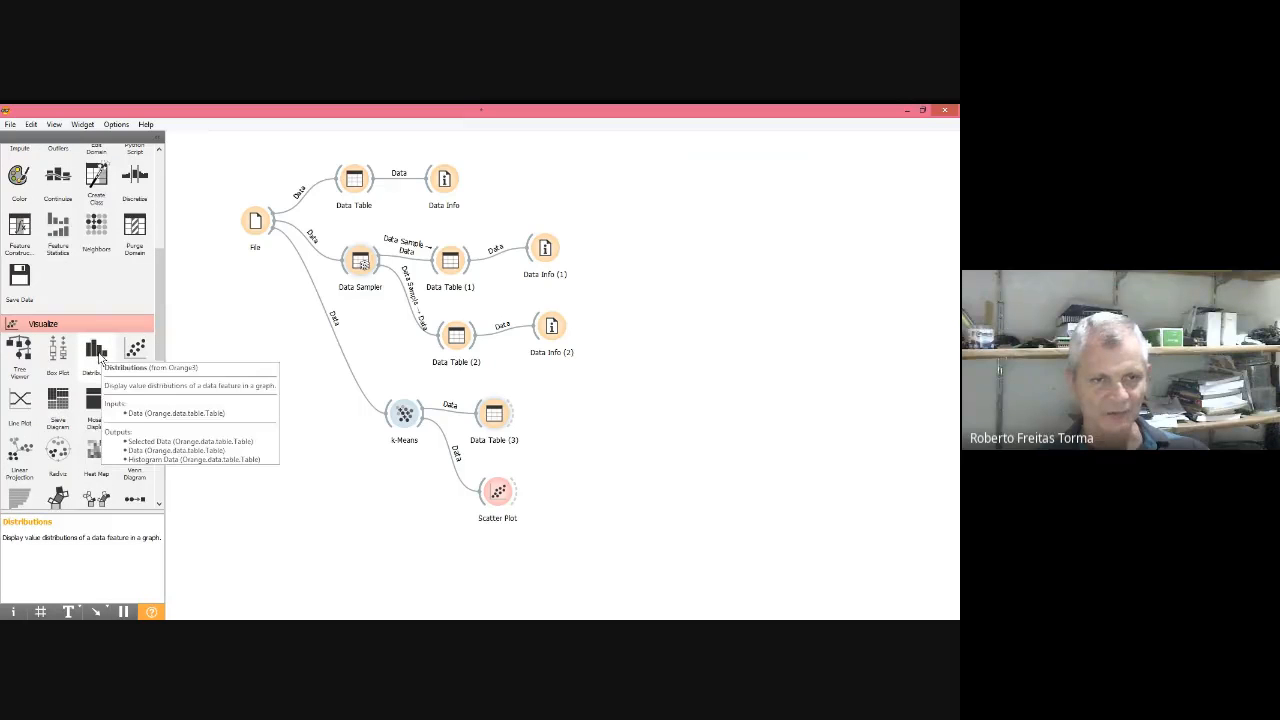
left_click(101, 360)
left_click_drag(588, 492, 446, 546)
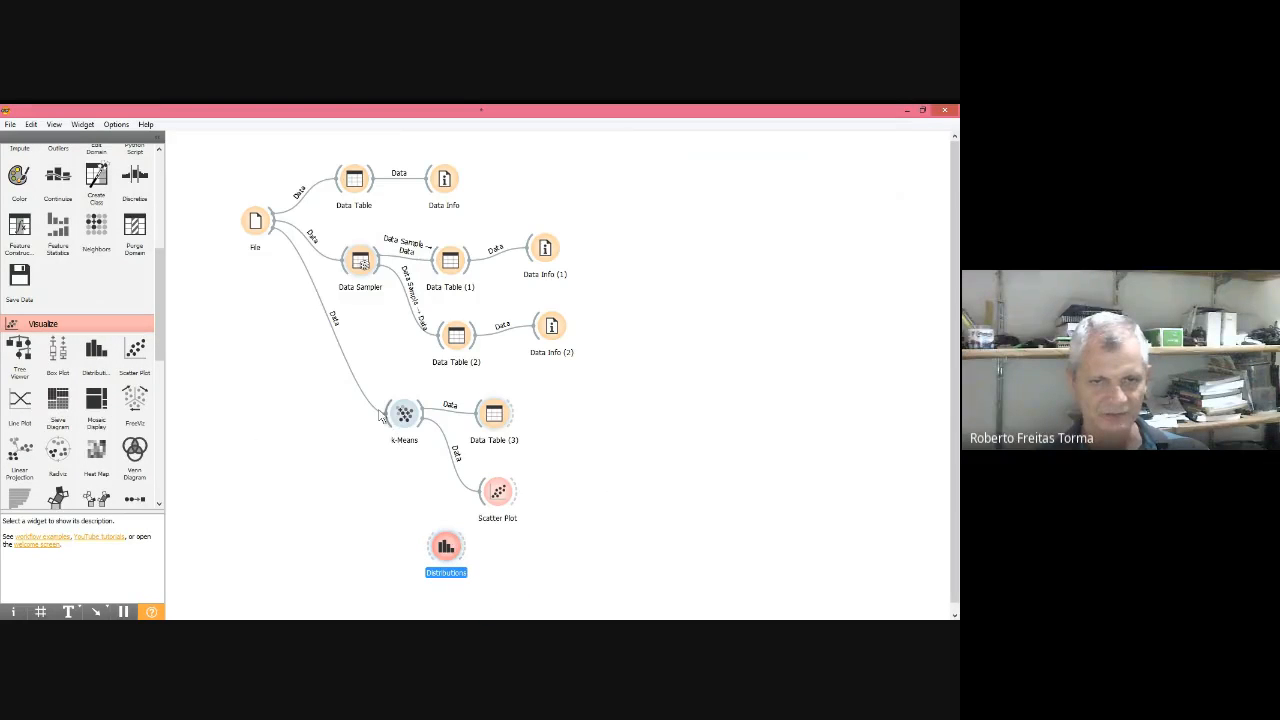
left_click_drag(446, 546, 675, 175)
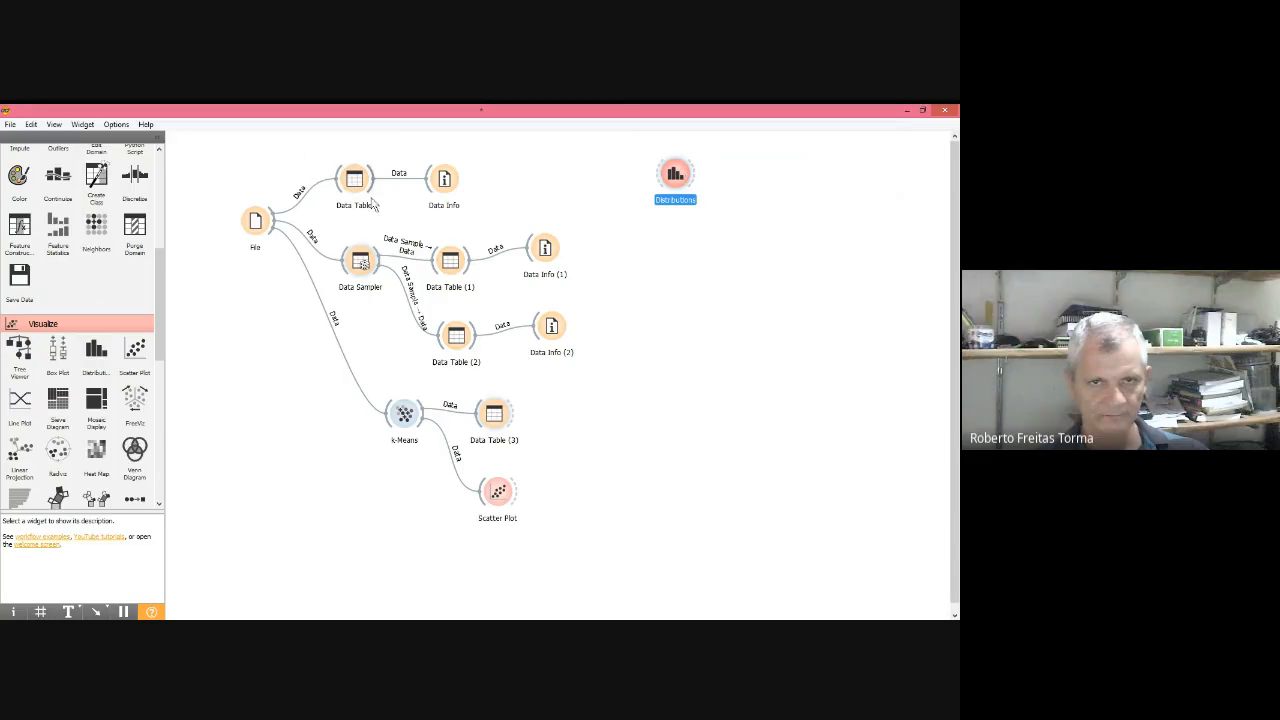
- Move Data Info up and link Data Table to Distributions, passing the Data output instead of Selected Data
left_click_drag(373, 195, 643, 177)
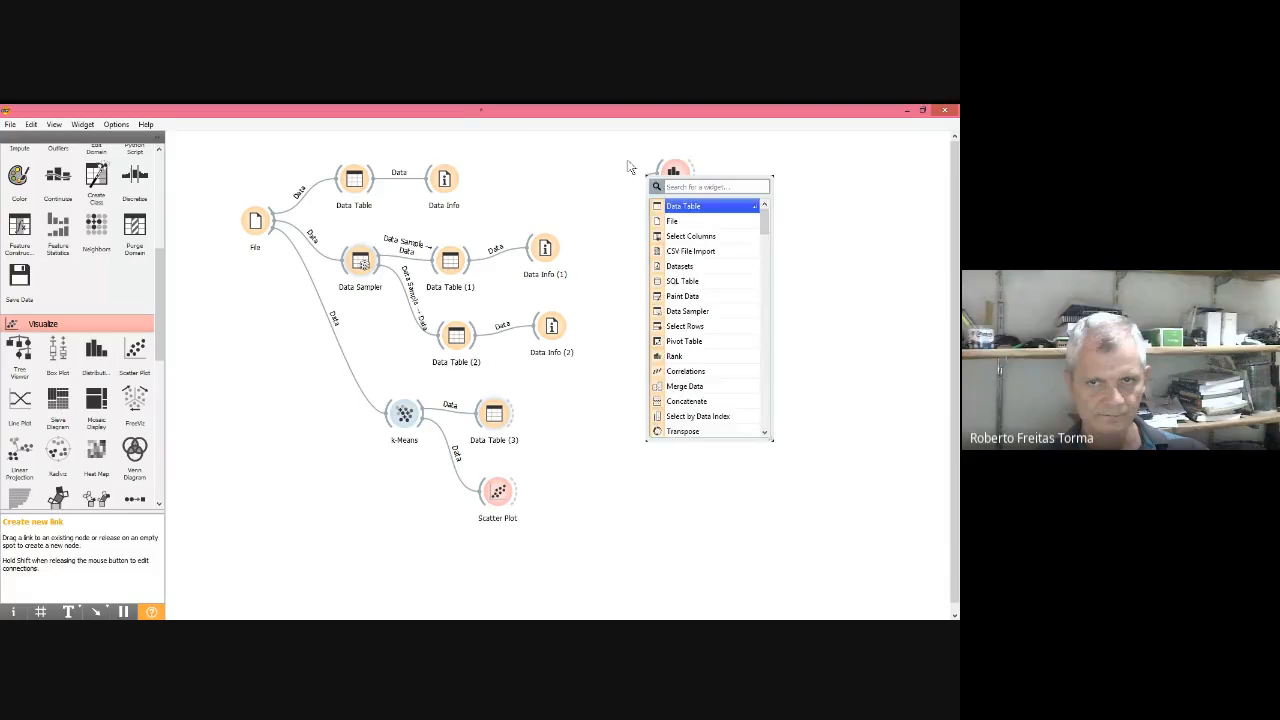
left_click(627, 162)
left_click_drag(448, 180, 447, 150)
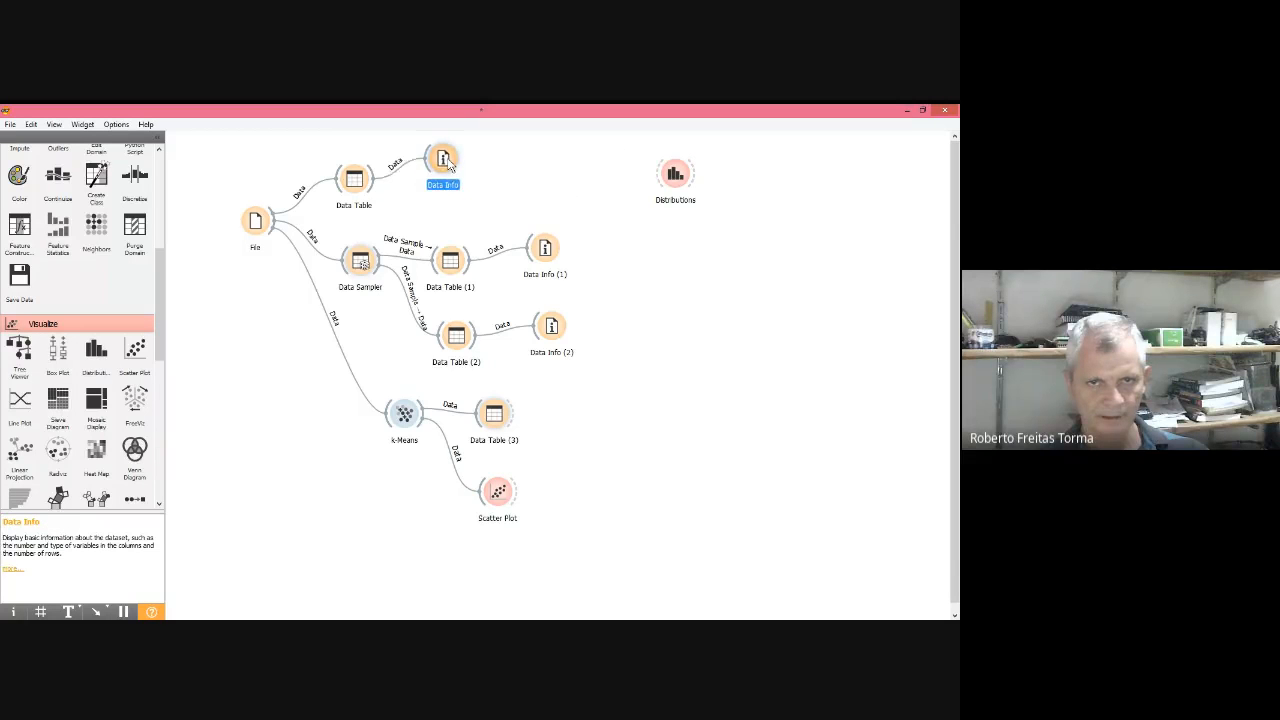
left_click_drag(375, 200, 660, 190)
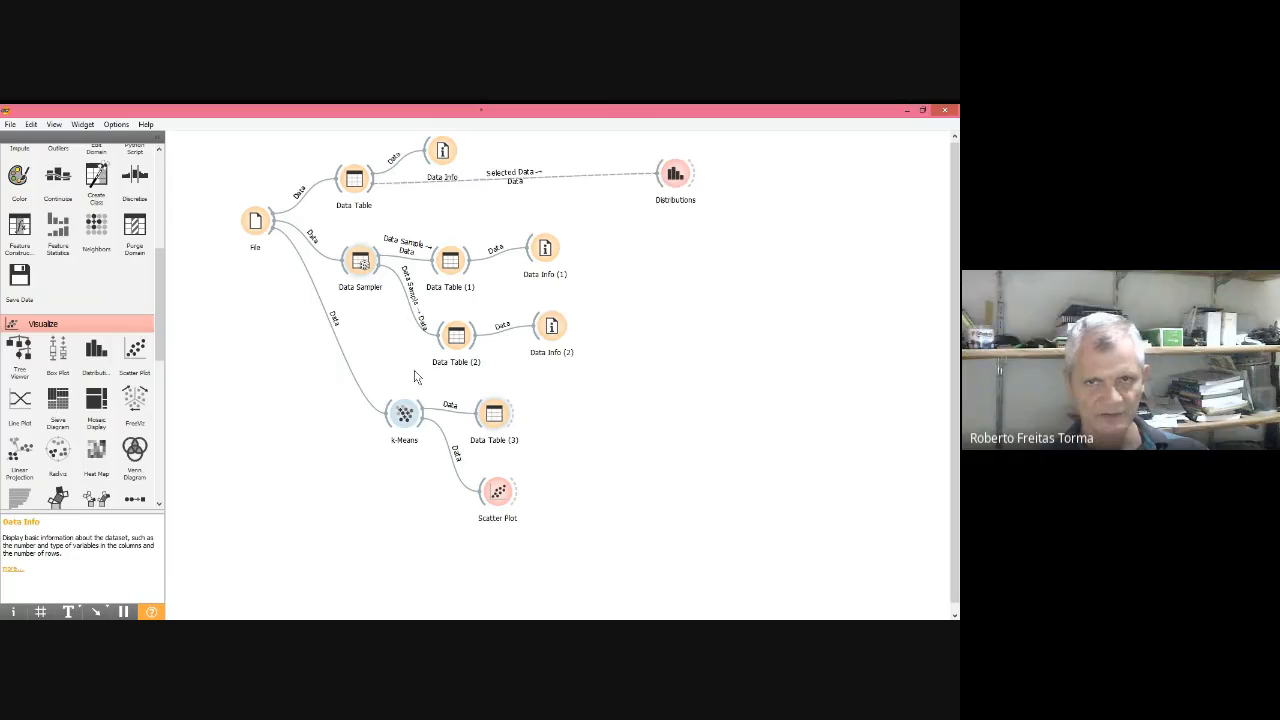
double_click(519, 183)
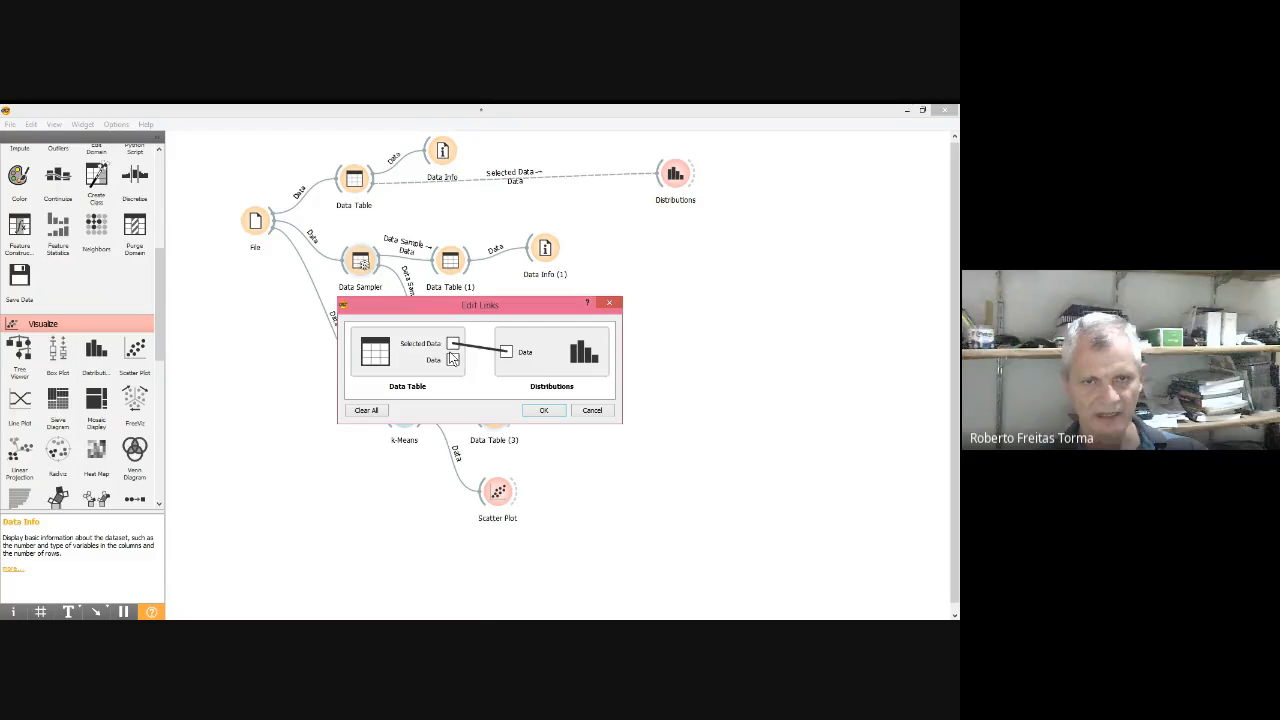
left_click_drag(455, 361, 507, 353)
left_click(530, 412)
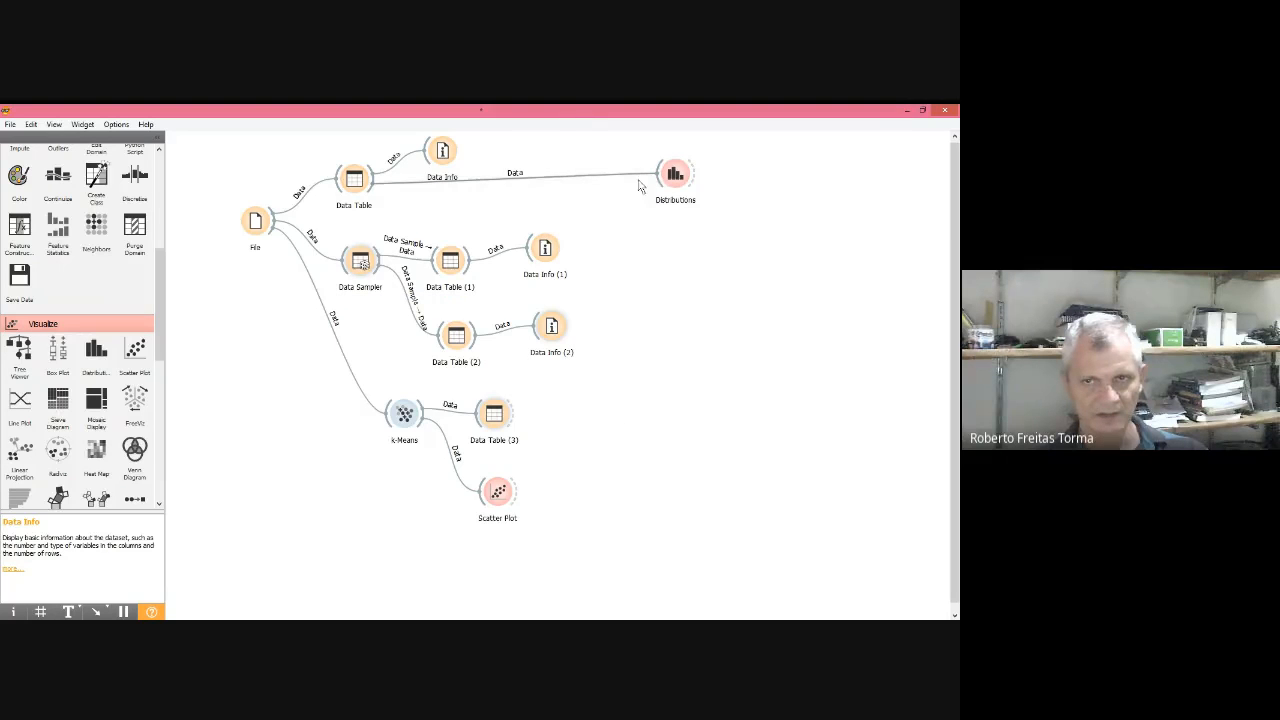
- Open Distributions and view the situacao, momento-dia and temp distributions split by dia-semana
left_click(673, 176)
double_click(673, 176)
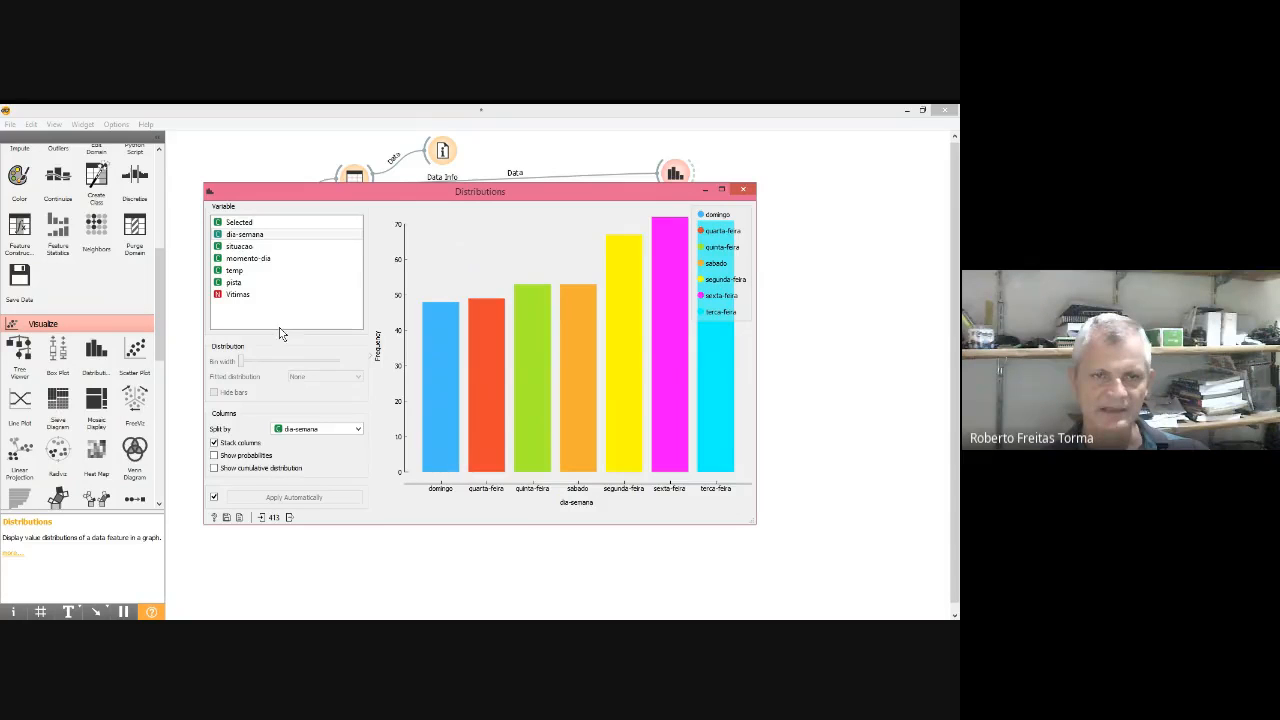
left_click(270, 246)
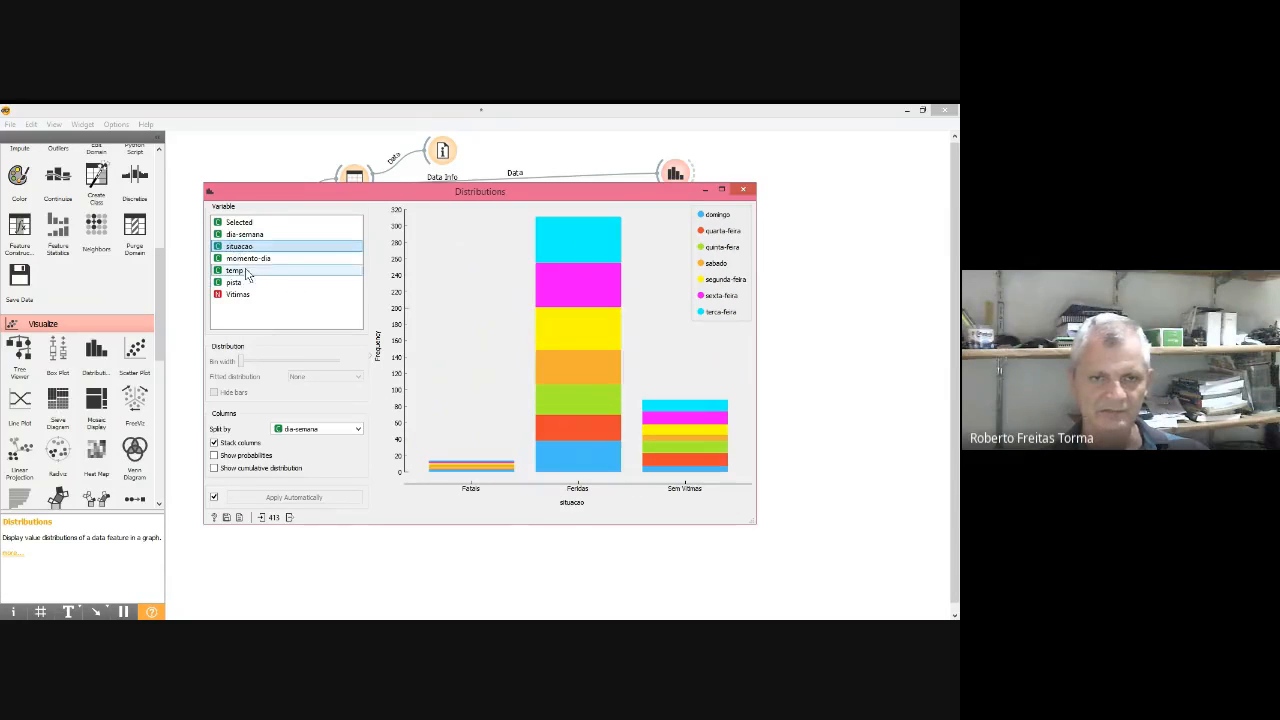
left_click(250, 258)
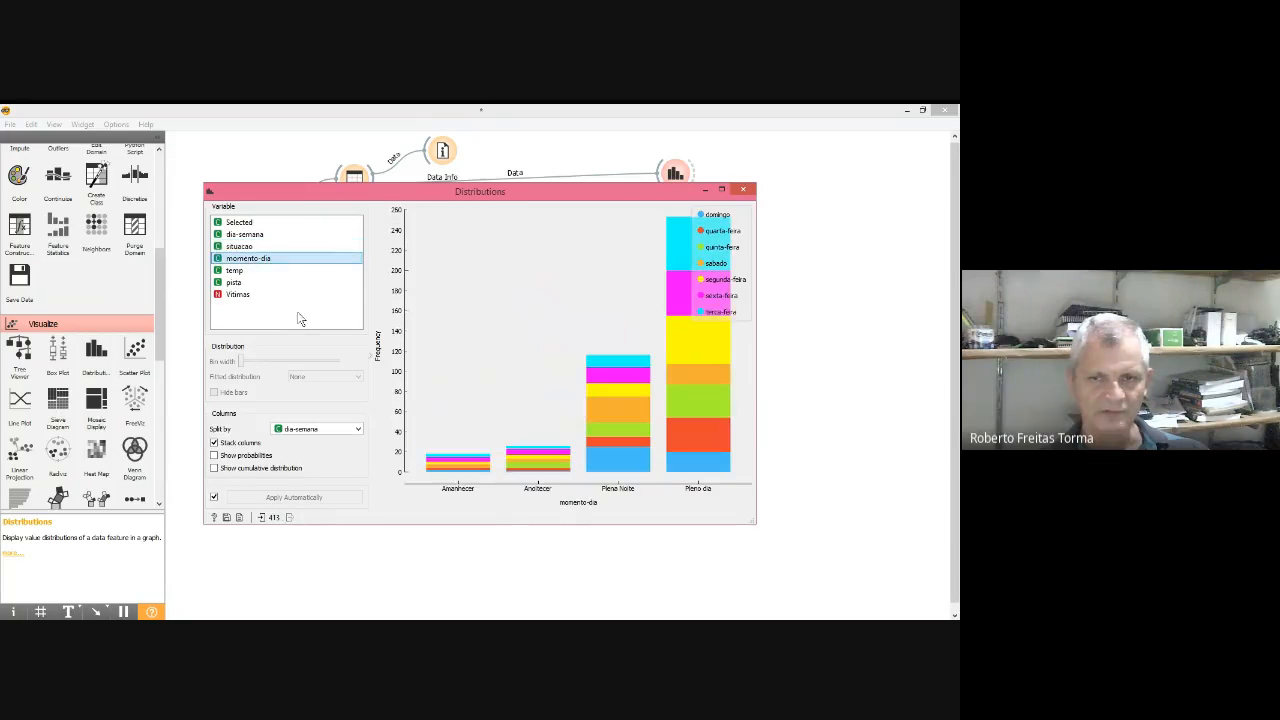
left_click(236, 271)
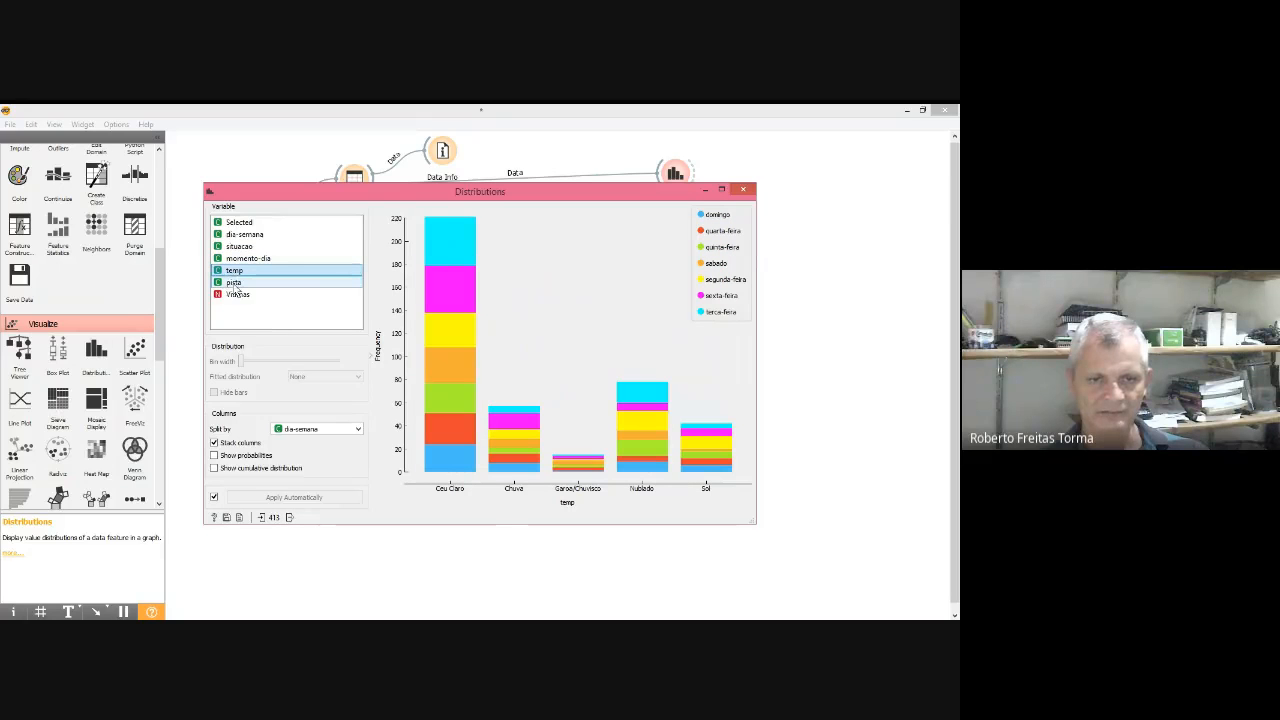
- Unstack the columns and enable the cumulative distribution, trying the probabilities display and turning it back off
left_click(214, 468)
left_click(215, 443)
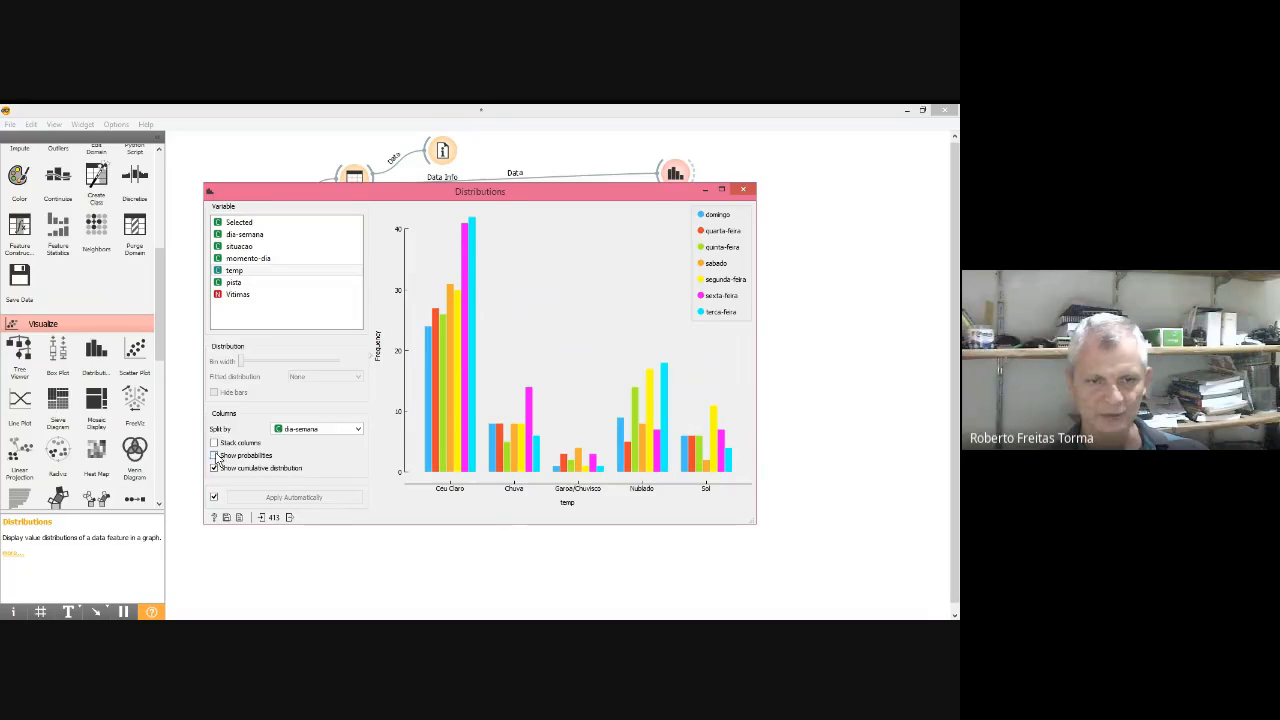
left_click(214, 456)
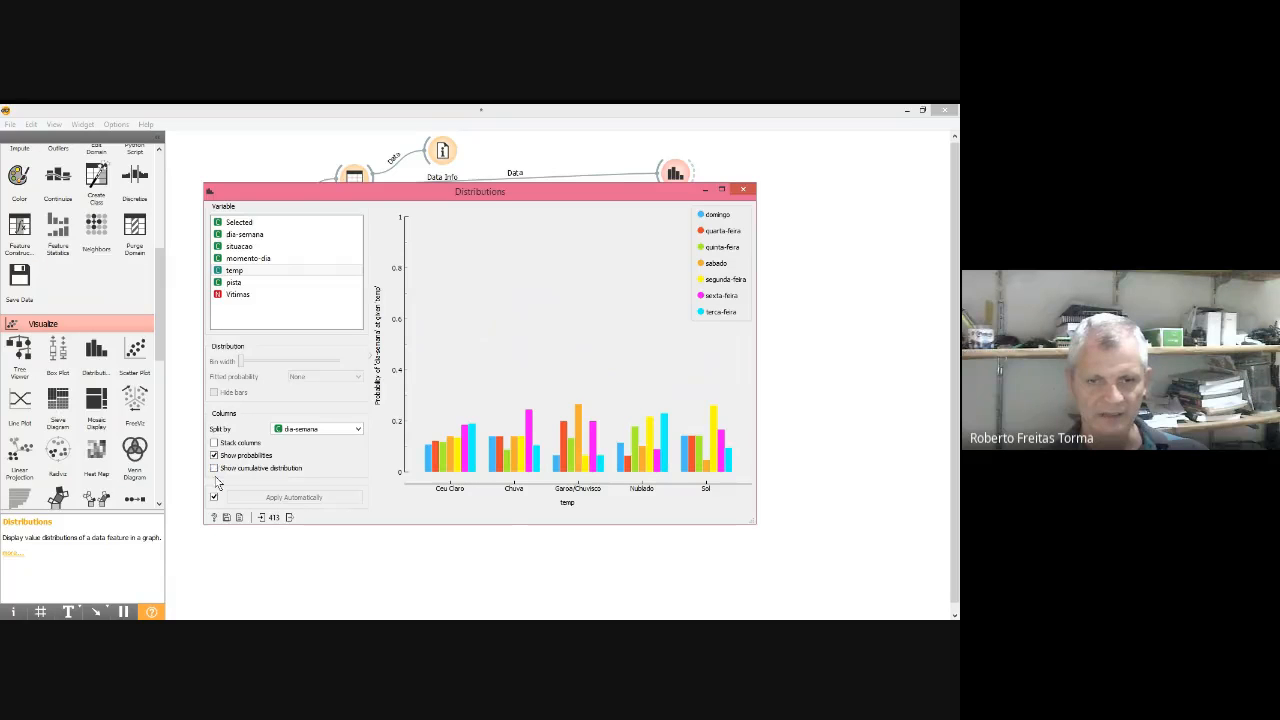
left_click(215, 468)
left_click(216, 457)
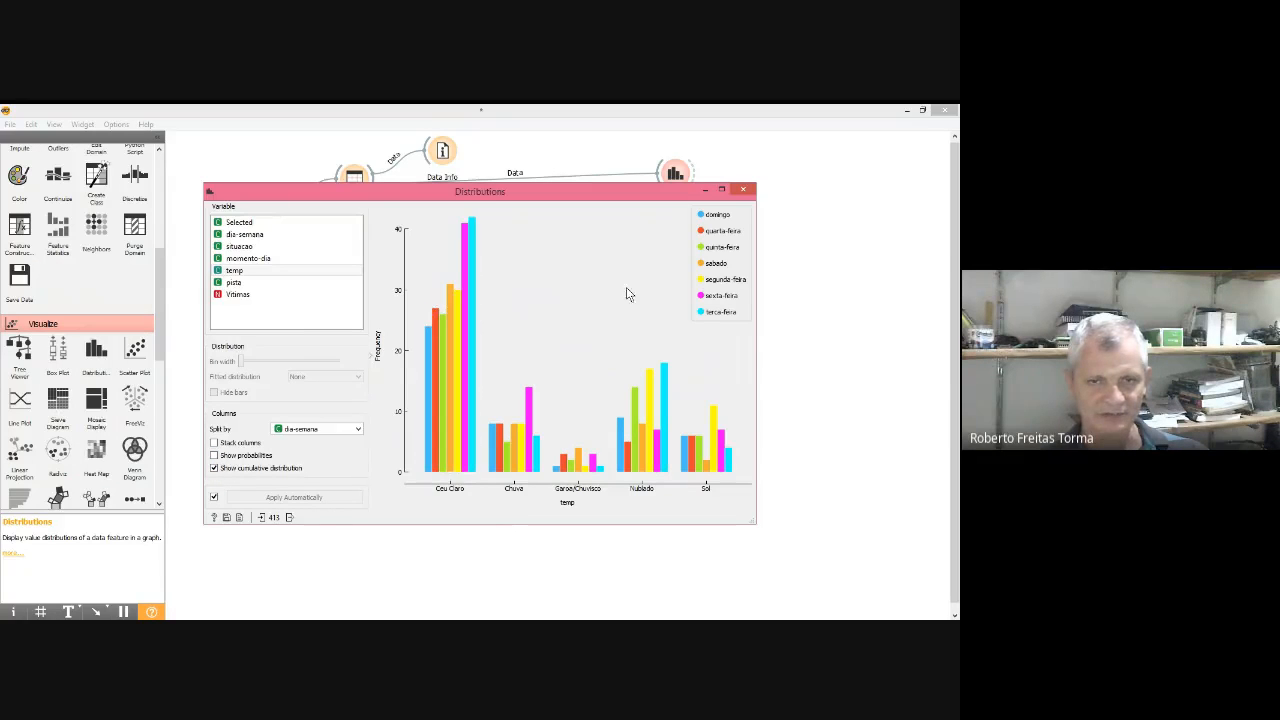
- Examine the pista, dia-semana, situacao and momento-dia distributions, highlighting the Feridas and Pleno dia bars
left_click(266, 270)
left_click(260, 282)
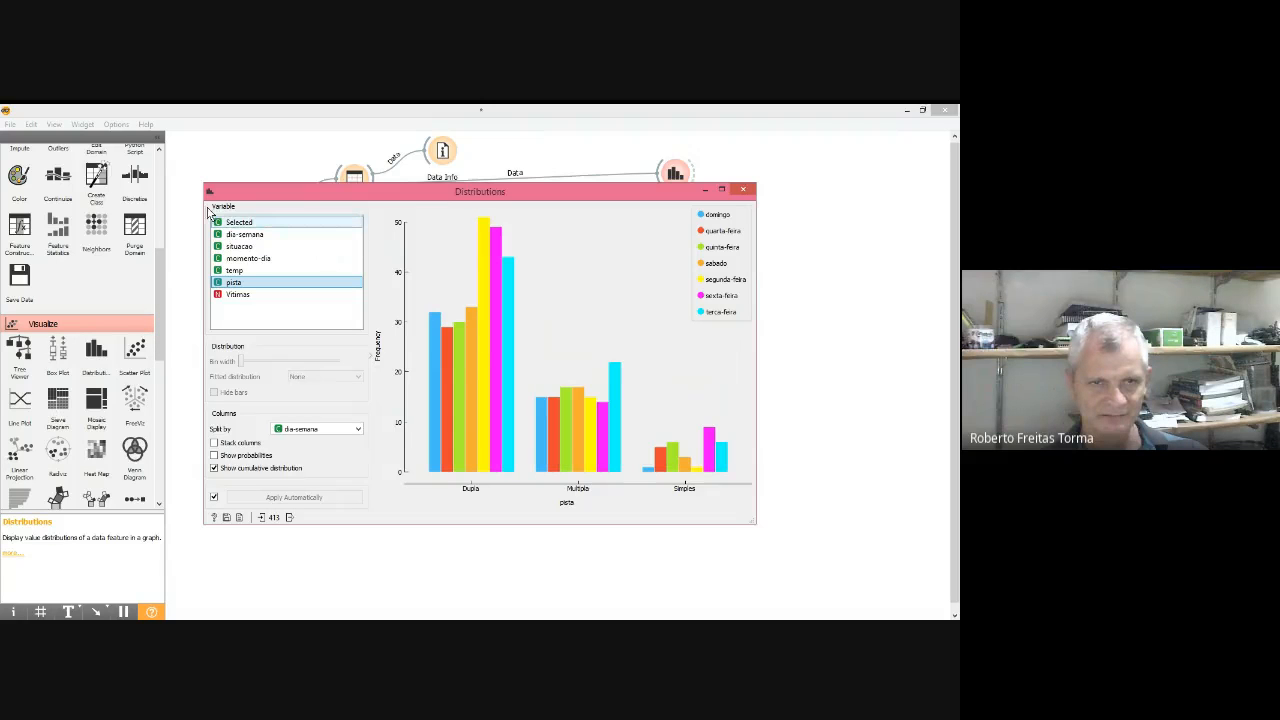
left_click(240, 233)
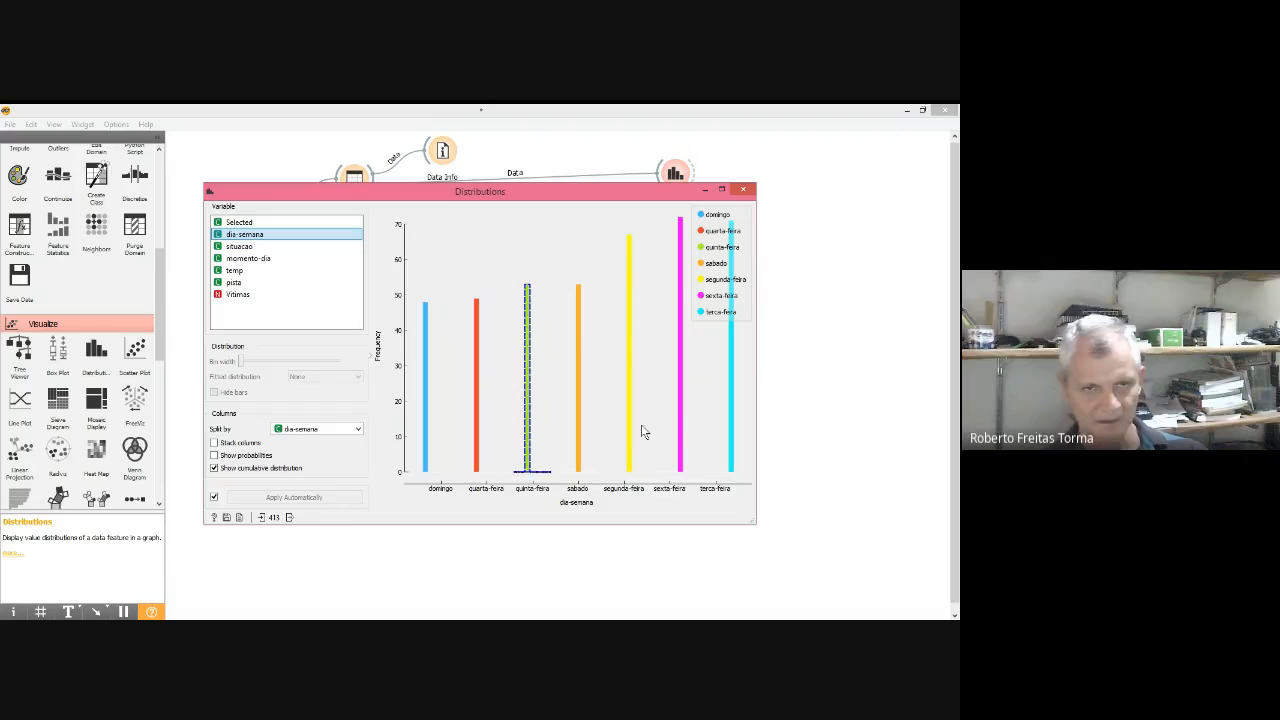
left_click(246, 249)
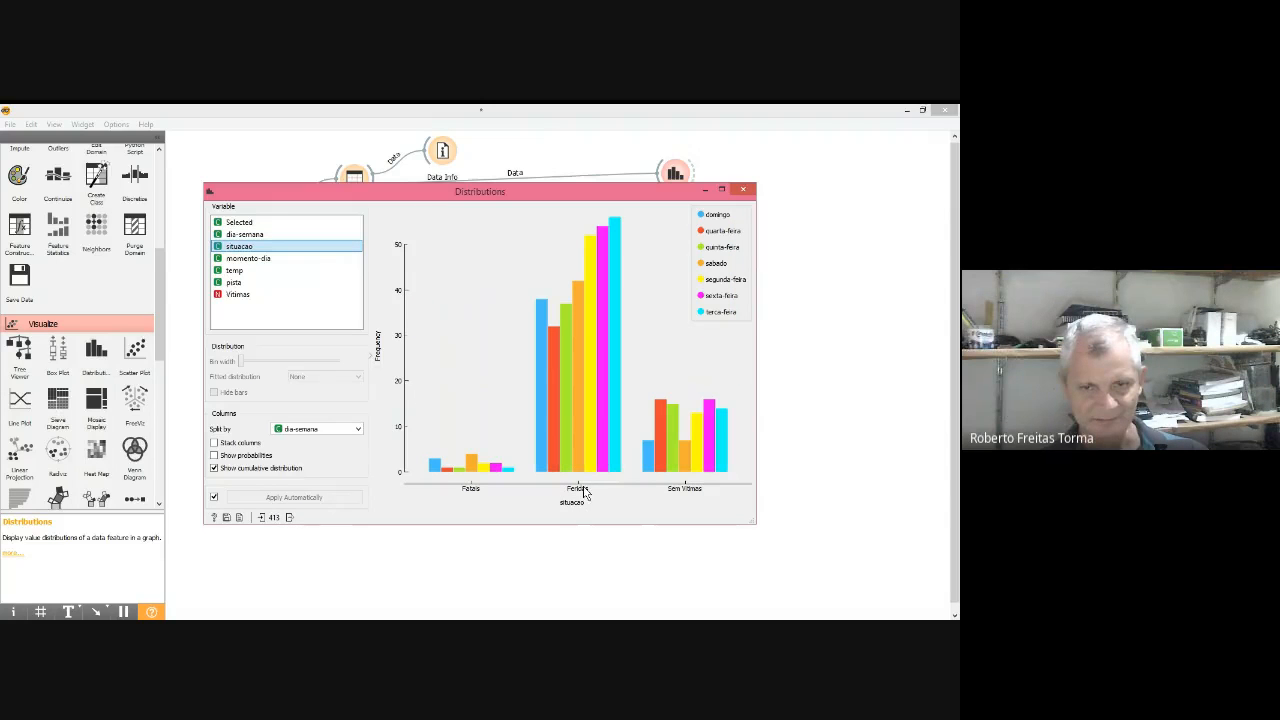
left_click(594, 394)
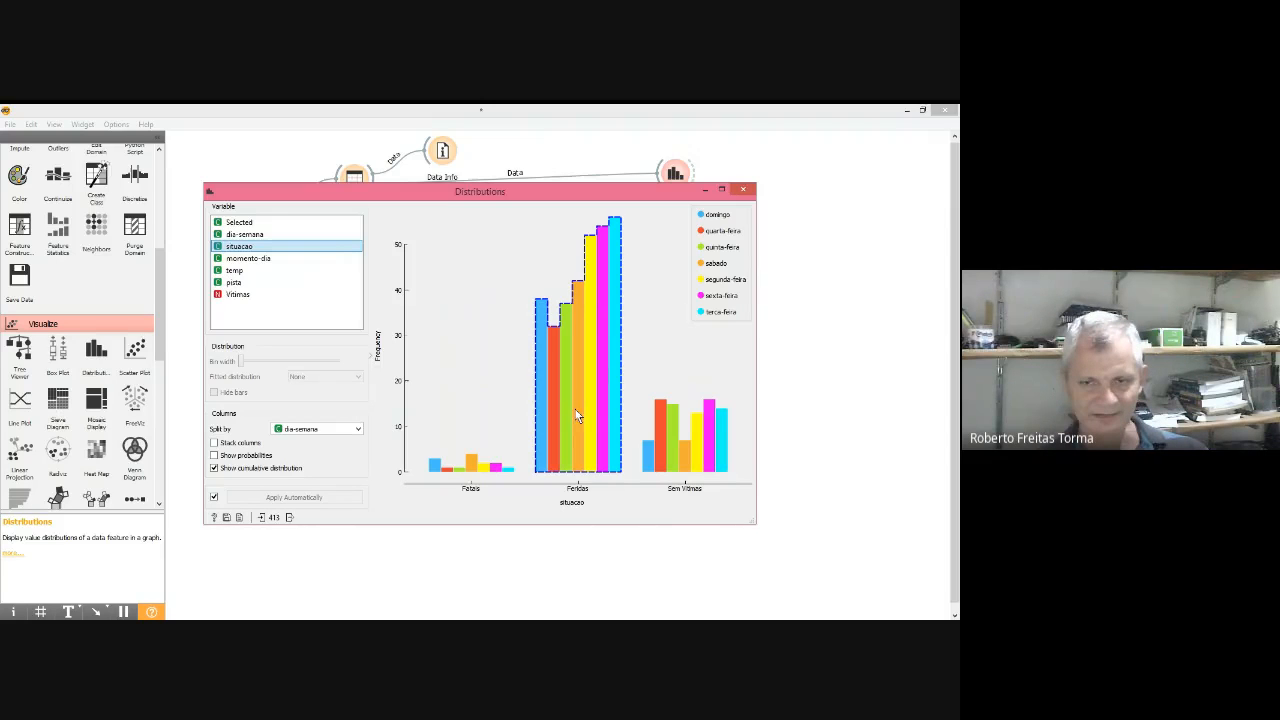
left_click(451, 402)
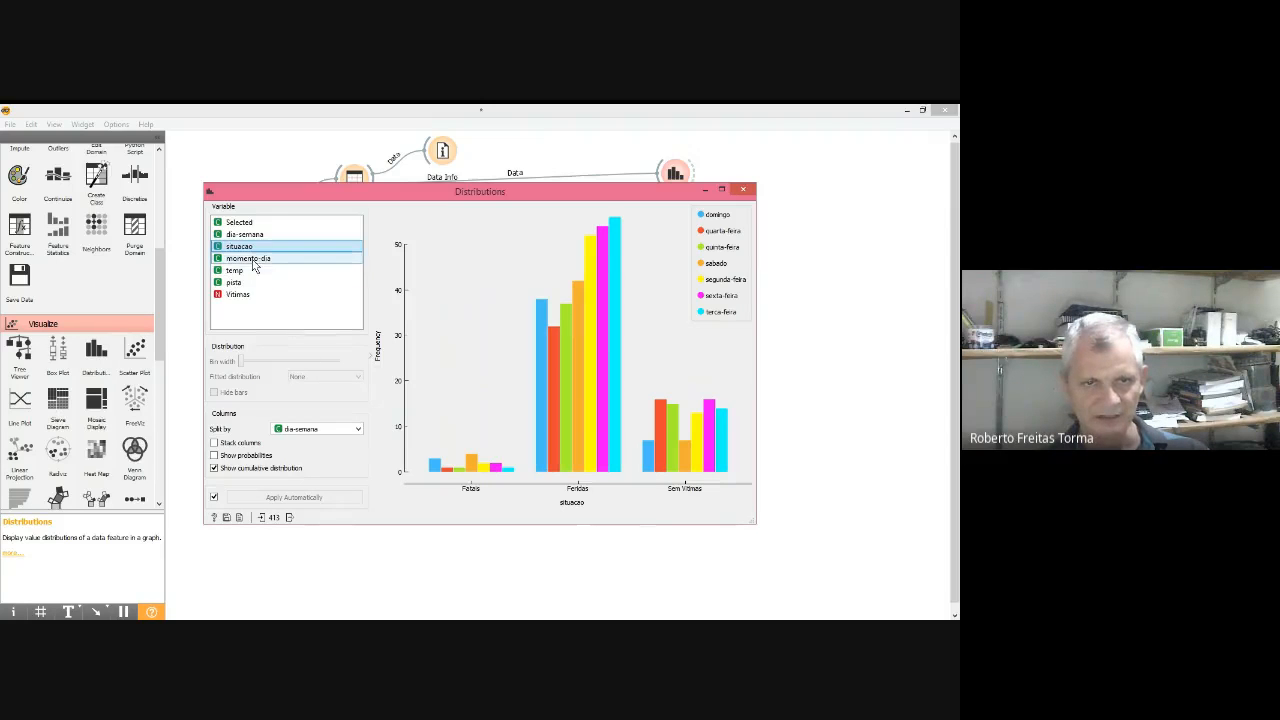
left_click(252, 260)
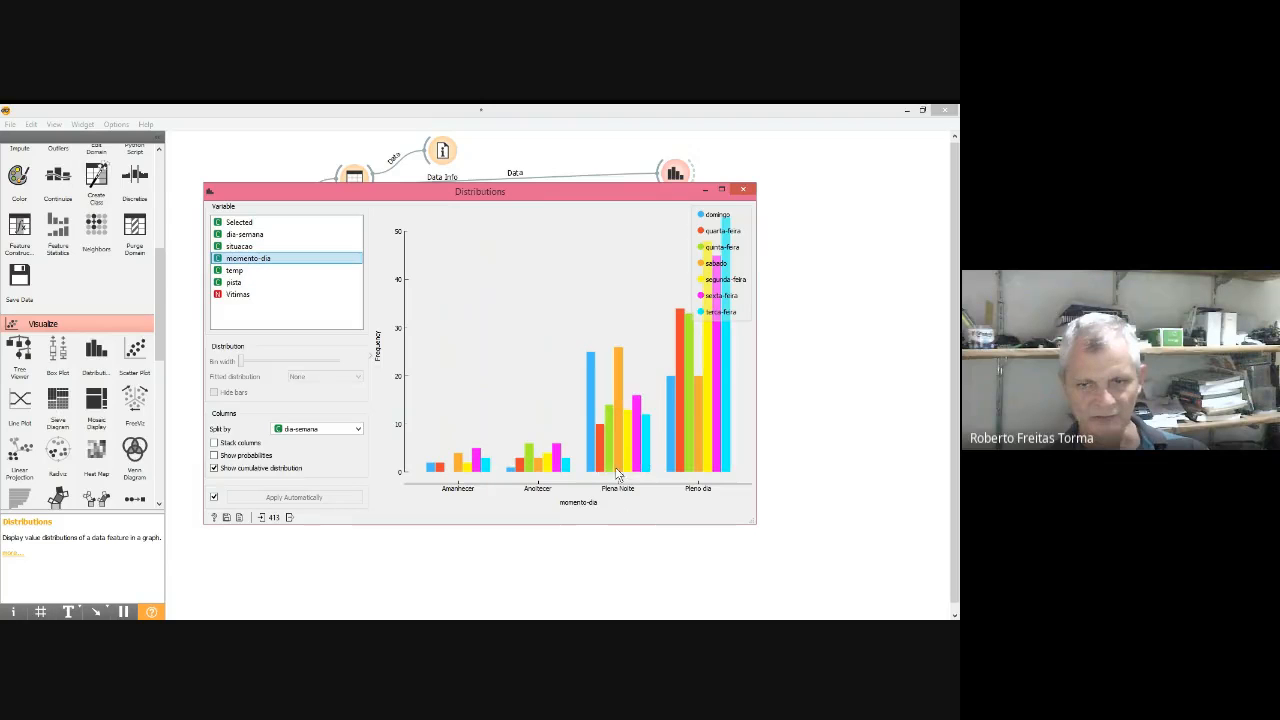
left_click(688, 452)
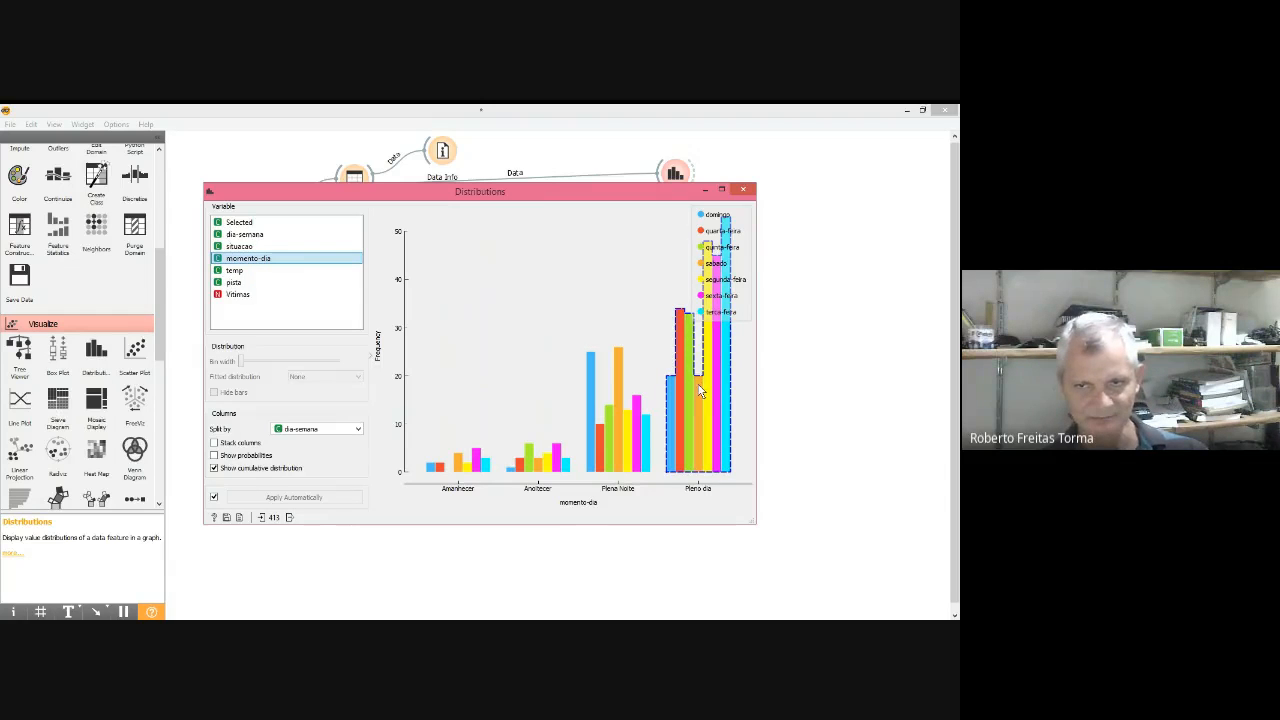
- Split the momento-dia distribution by temp, inspect the Pleno dia bars, clear the bar selection and close Distributions
mouse_move(700, 390)
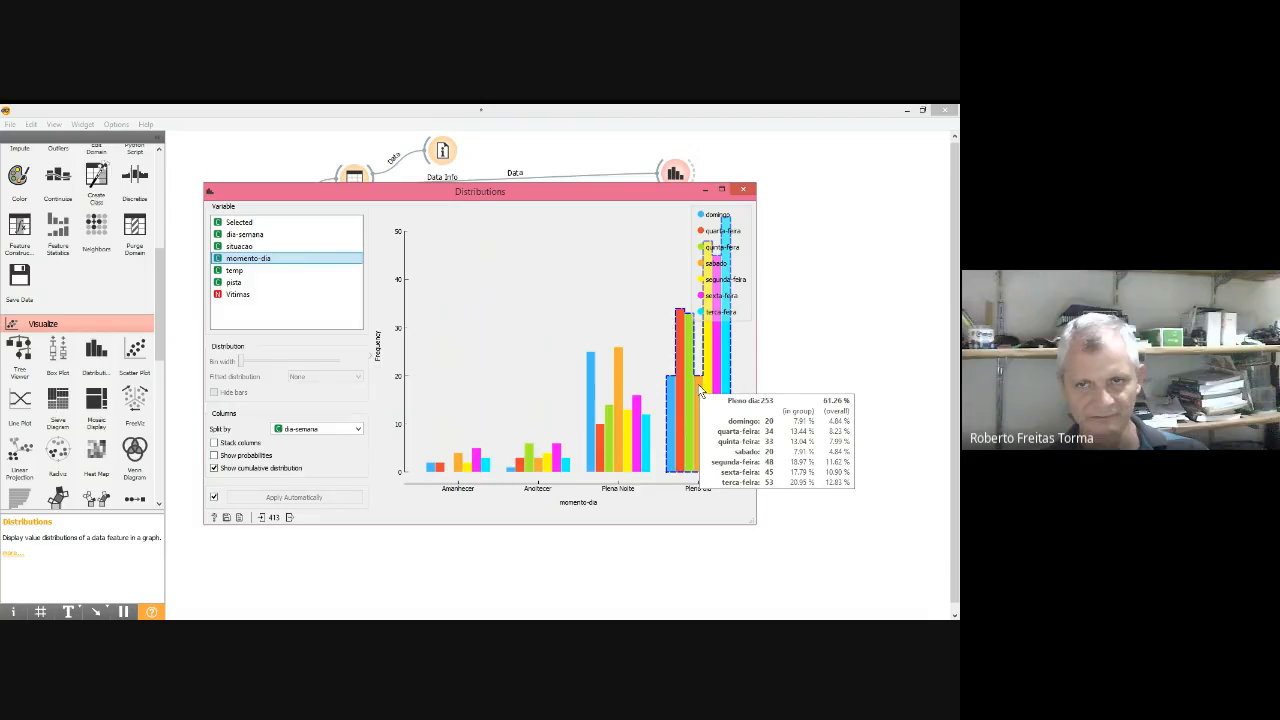
left_click(356, 429)
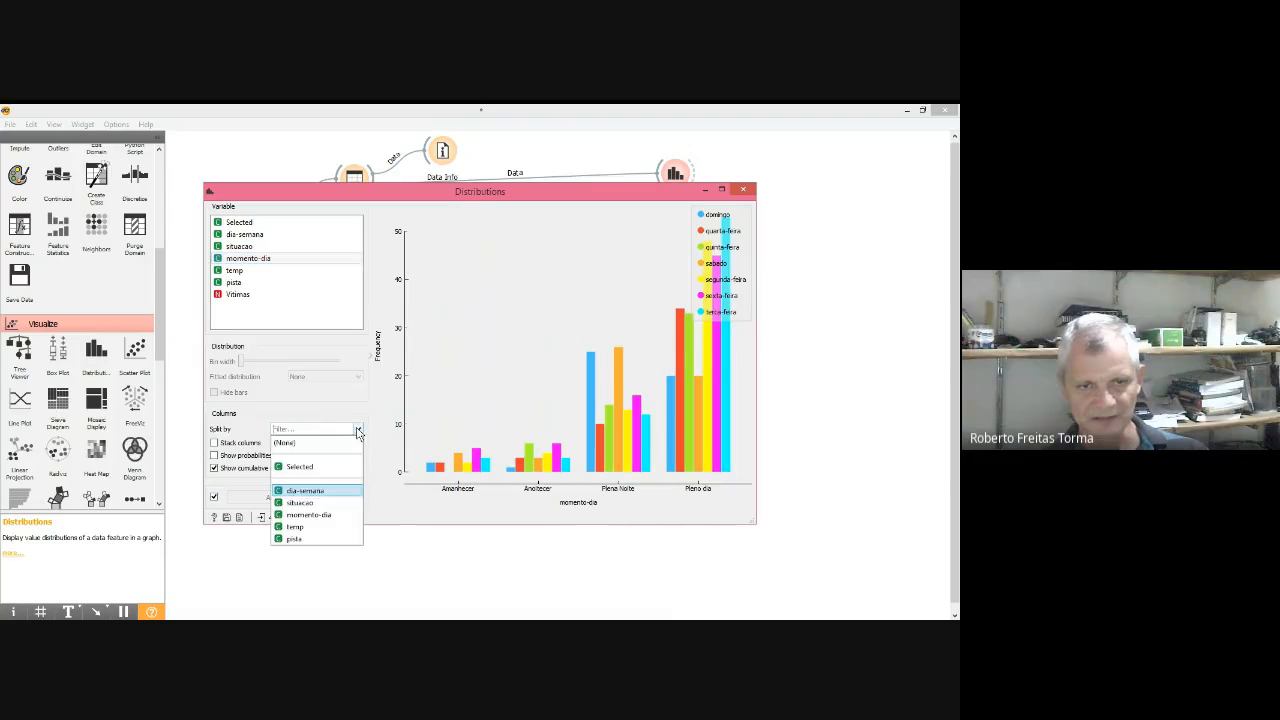
left_click(296, 529)
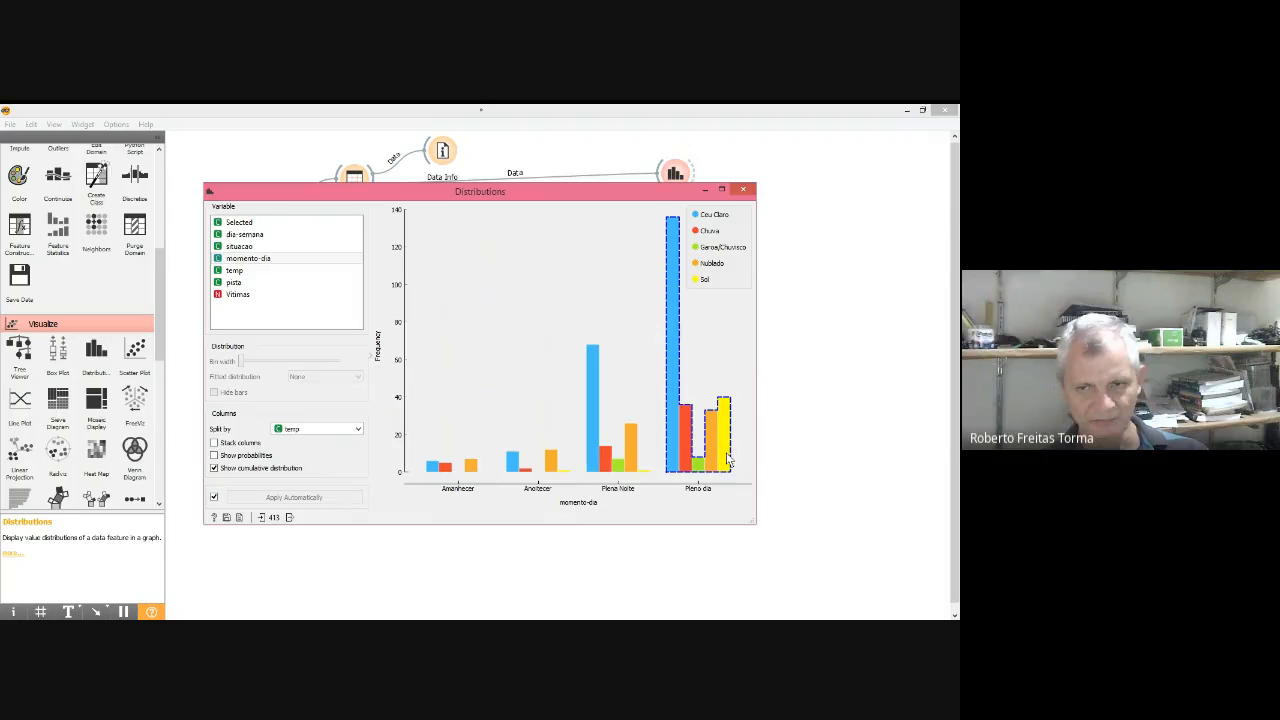
mouse_move(726, 444)
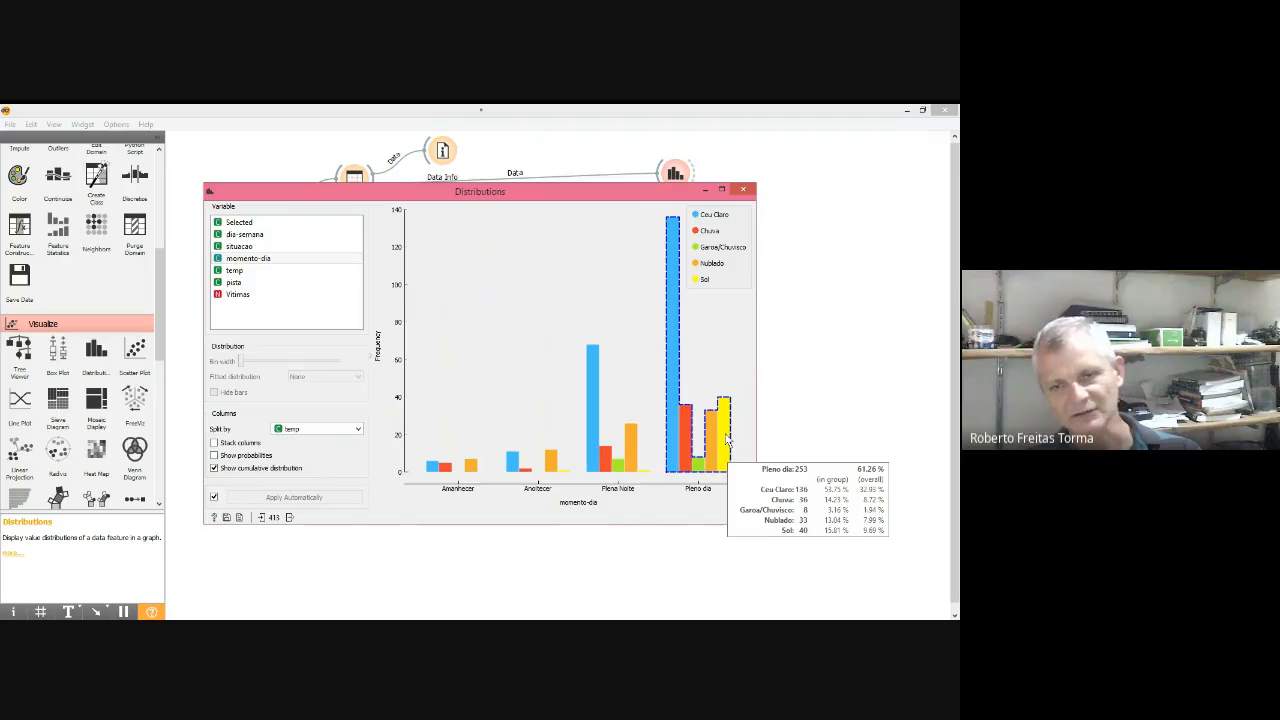
left_click(718, 304)
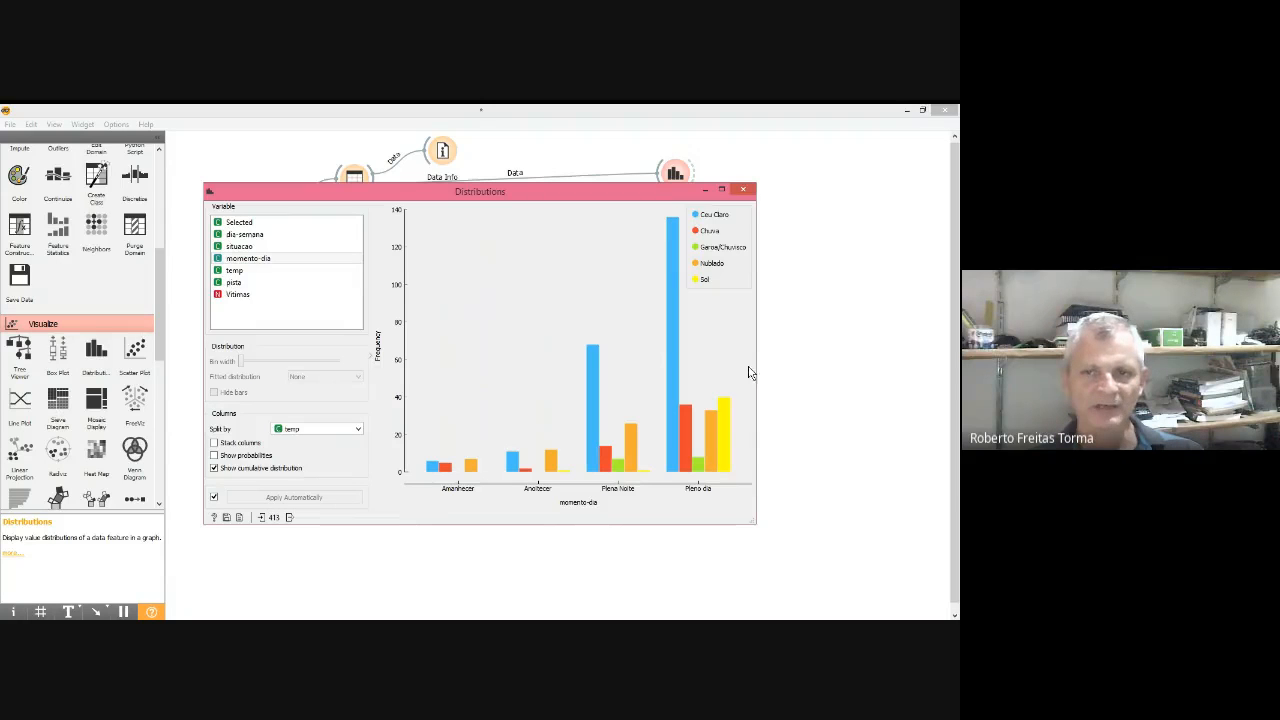
left_click(744, 190)
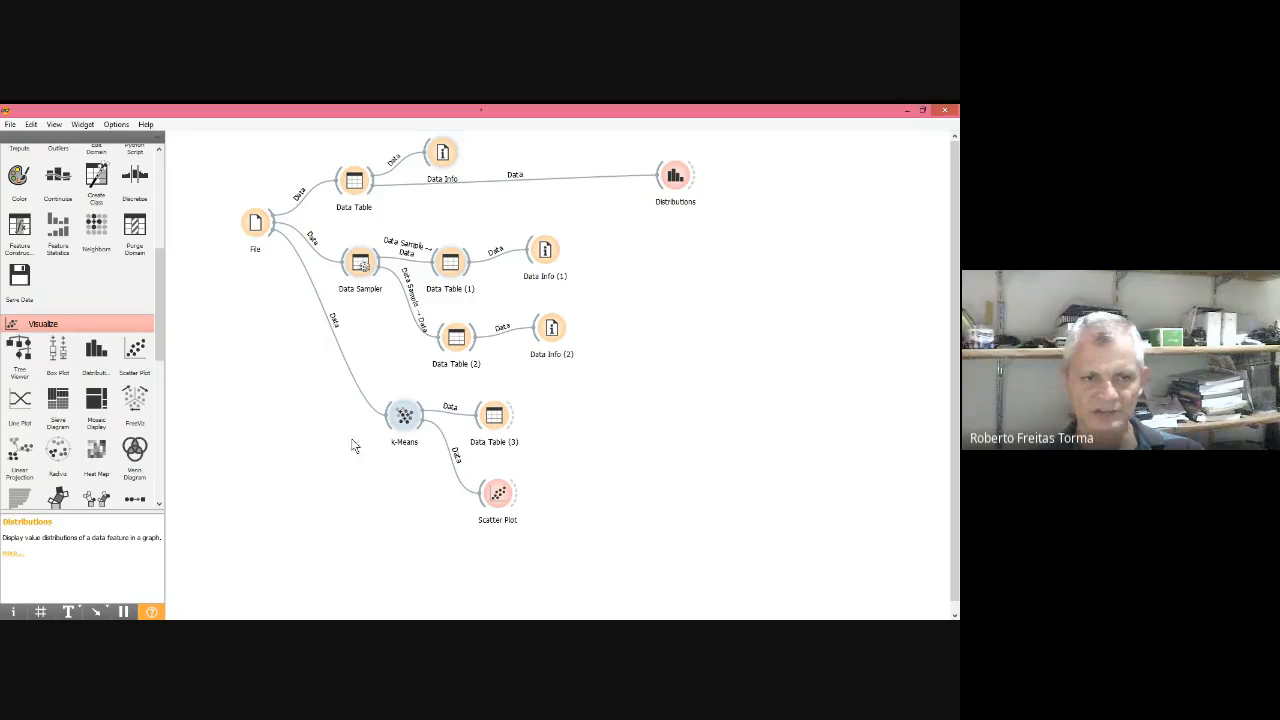
- Collapse the Visualize widget category and close the workflow, discarding the unsaved changes
left_click(111, 322)
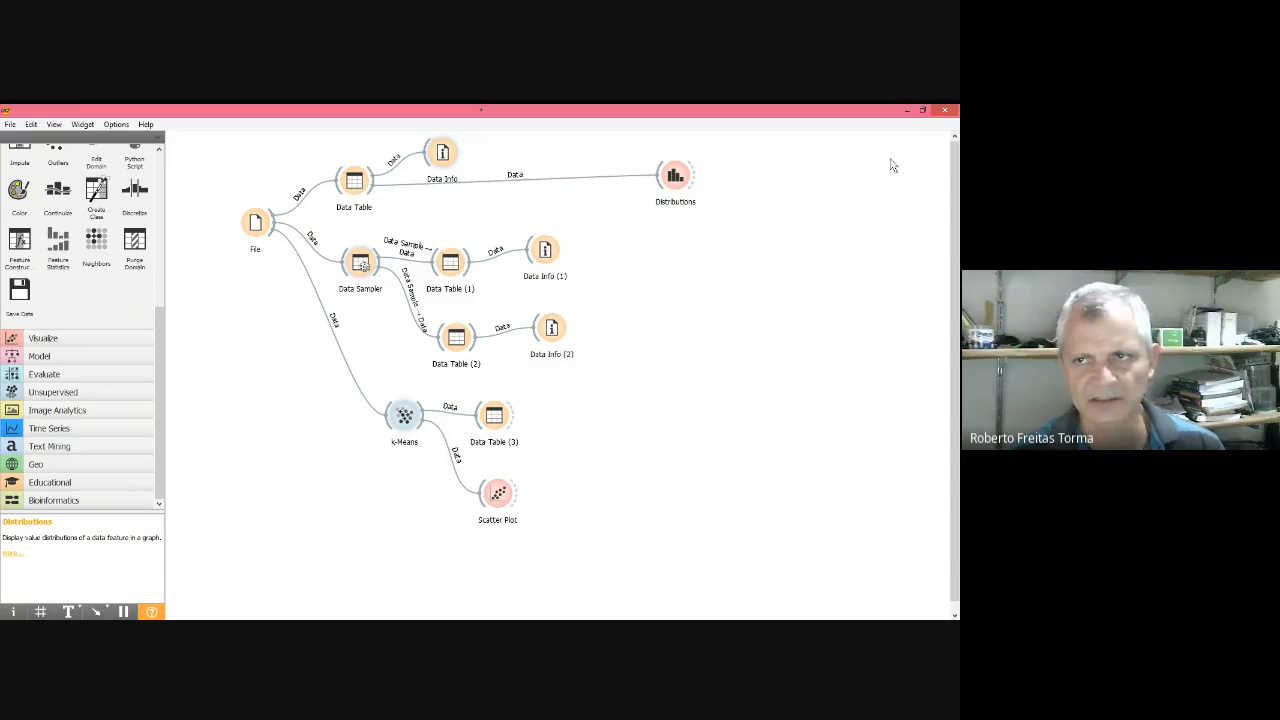
left_click(941, 112)
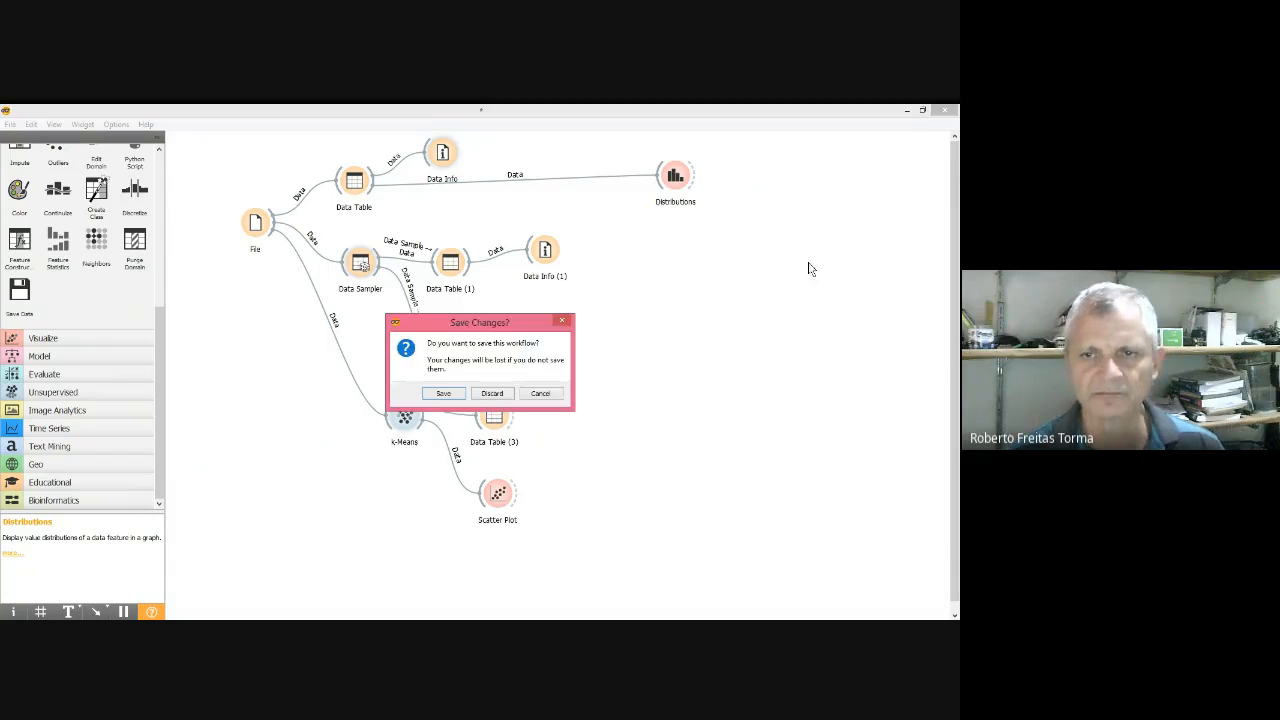
left_click(488, 394)
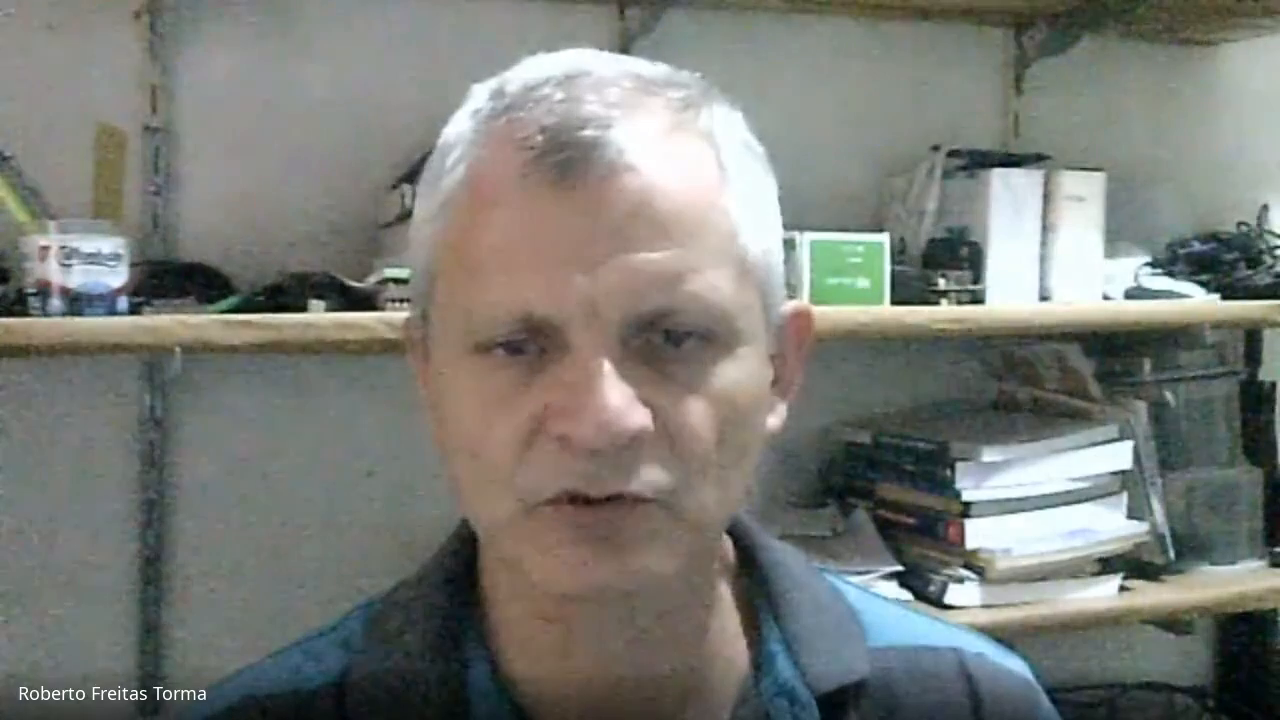